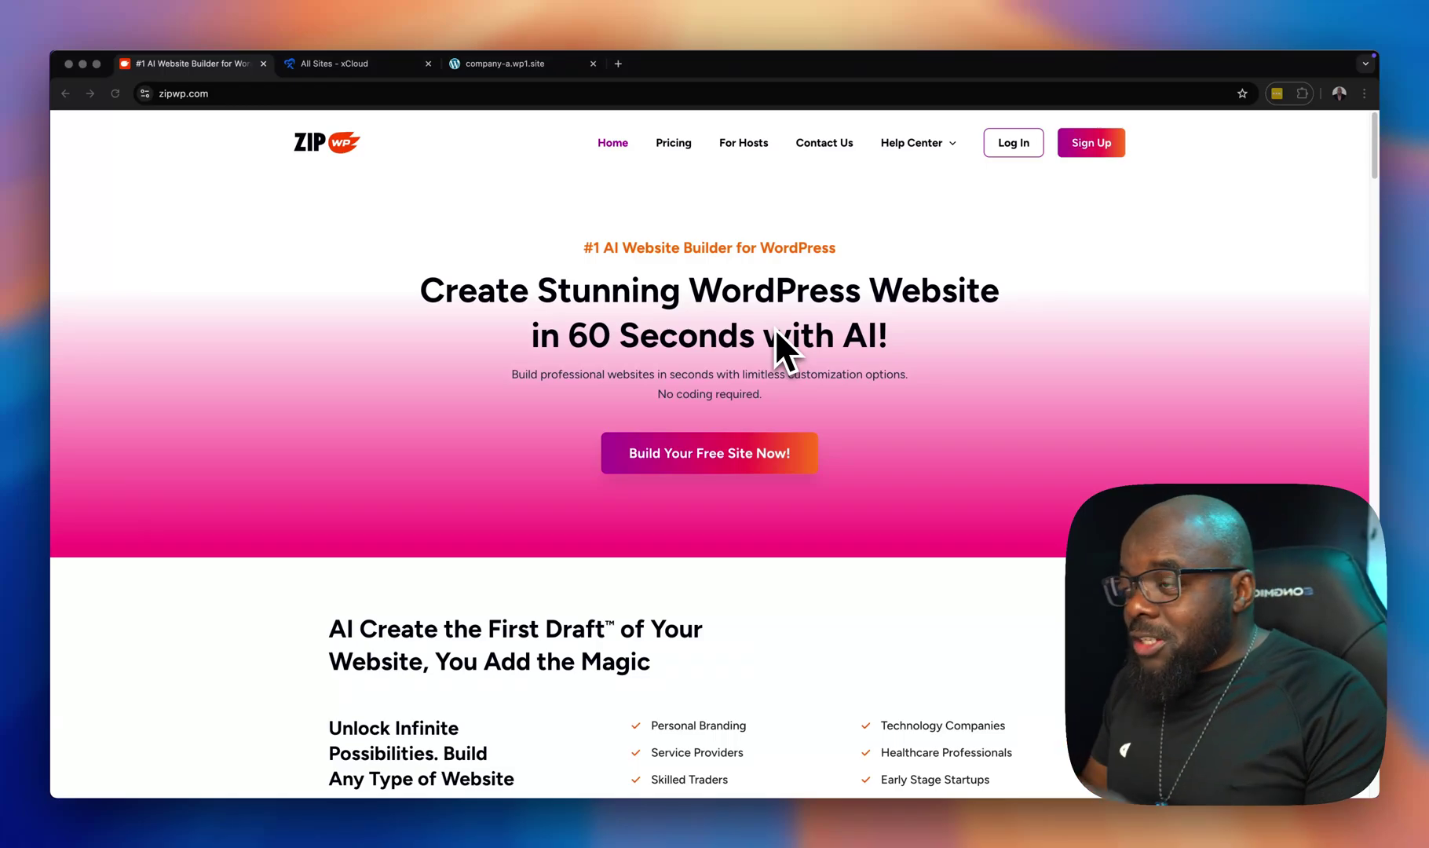
Step: Sign in to ZipWP to reach the dashboard showing 12 of 20 sites and 4.99 GB used
{"action": "left_click", "coordinate": [1017, 146]}
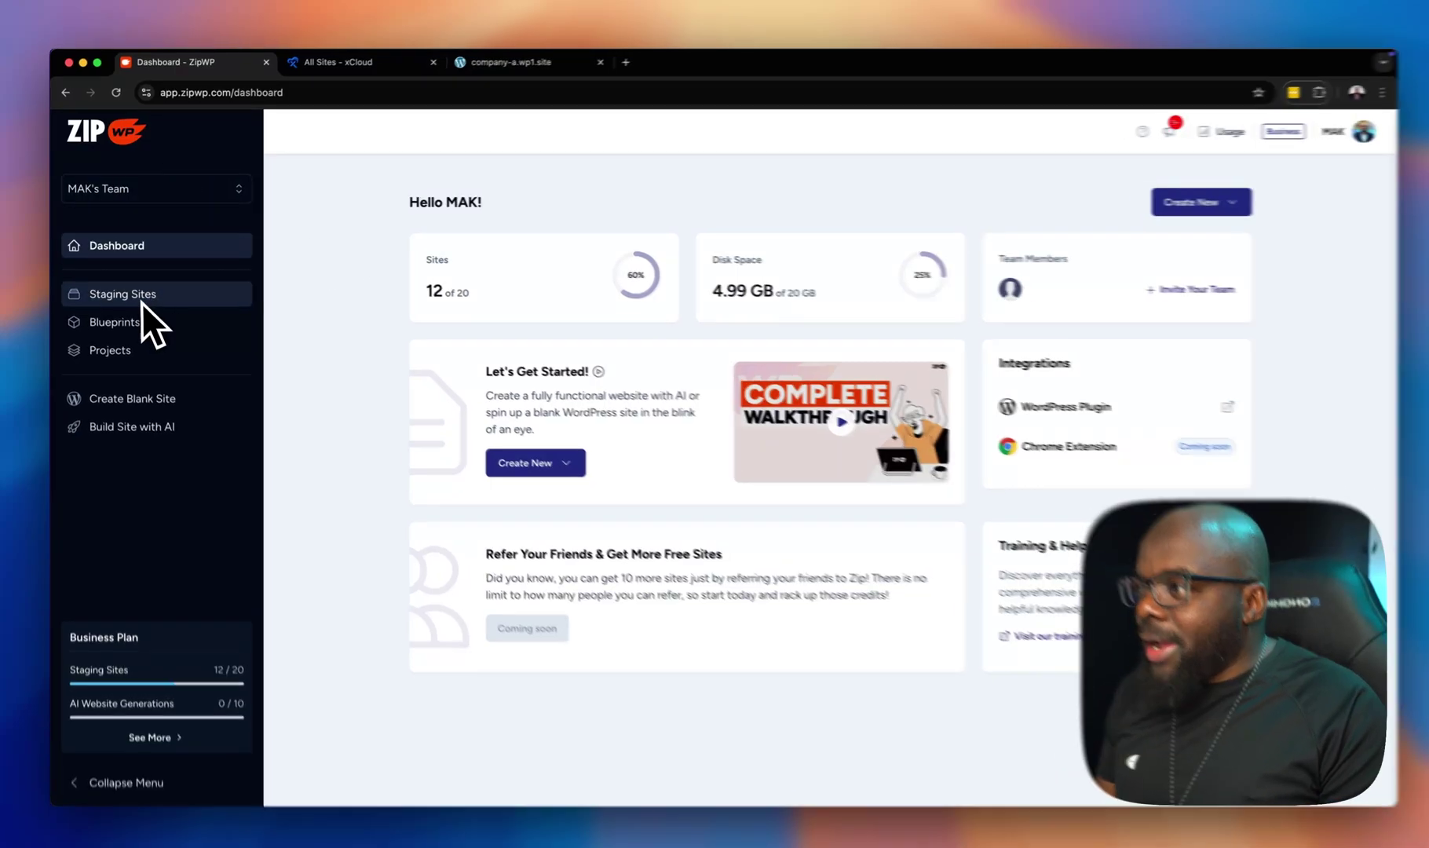
Step: Create a new blank staging website labelled company-a from the Staging Sites list
{"action": "left_click", "coordinate": [142, 300]}
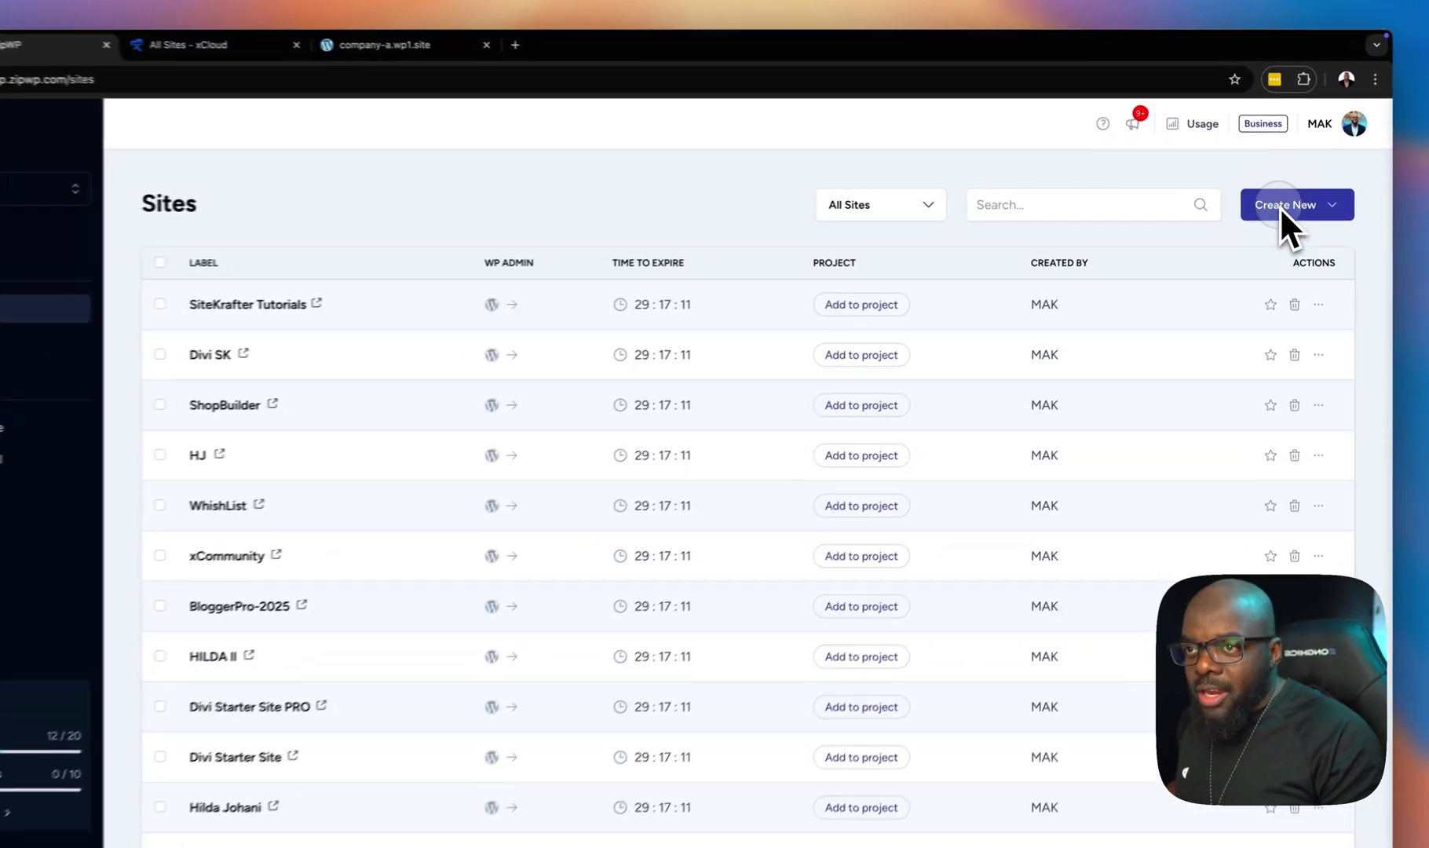
{"action": "left_click", "coordinate": [1279, 207]}
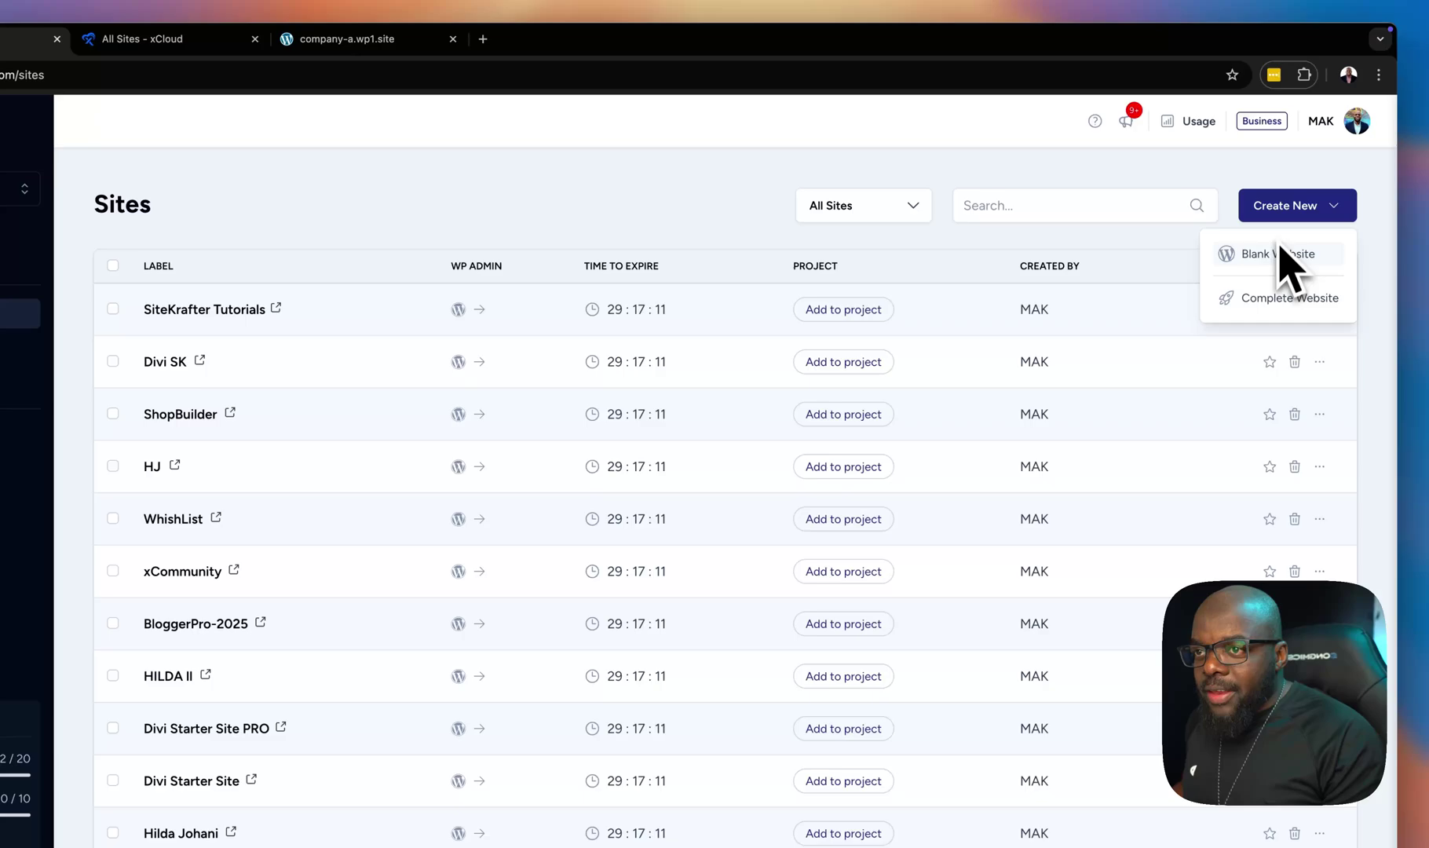
{"action": "left_click", "coordinate": [1270, 260]}
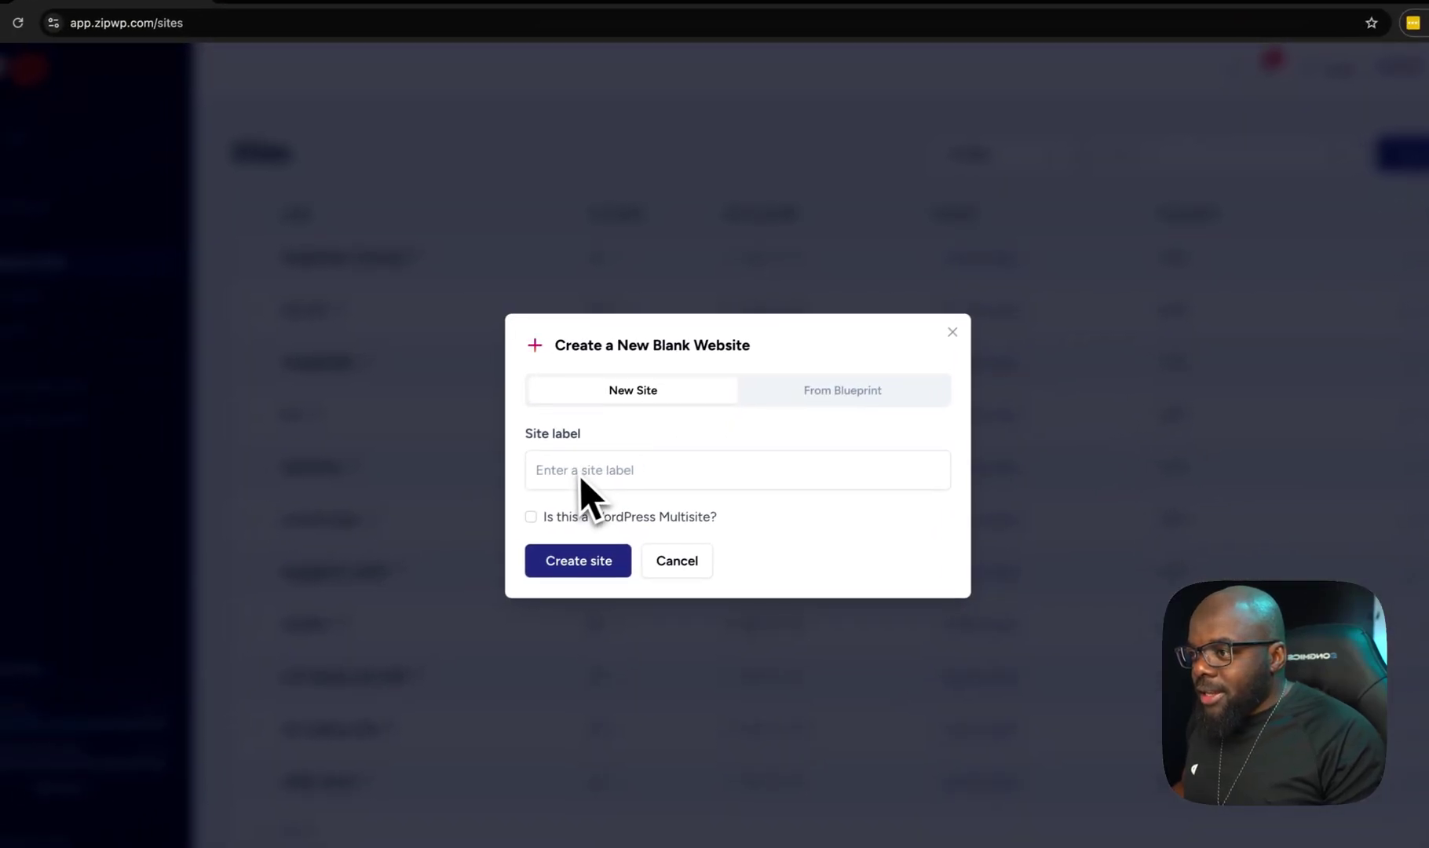
{"action": "left_click", "coordinate": [445, 534]}
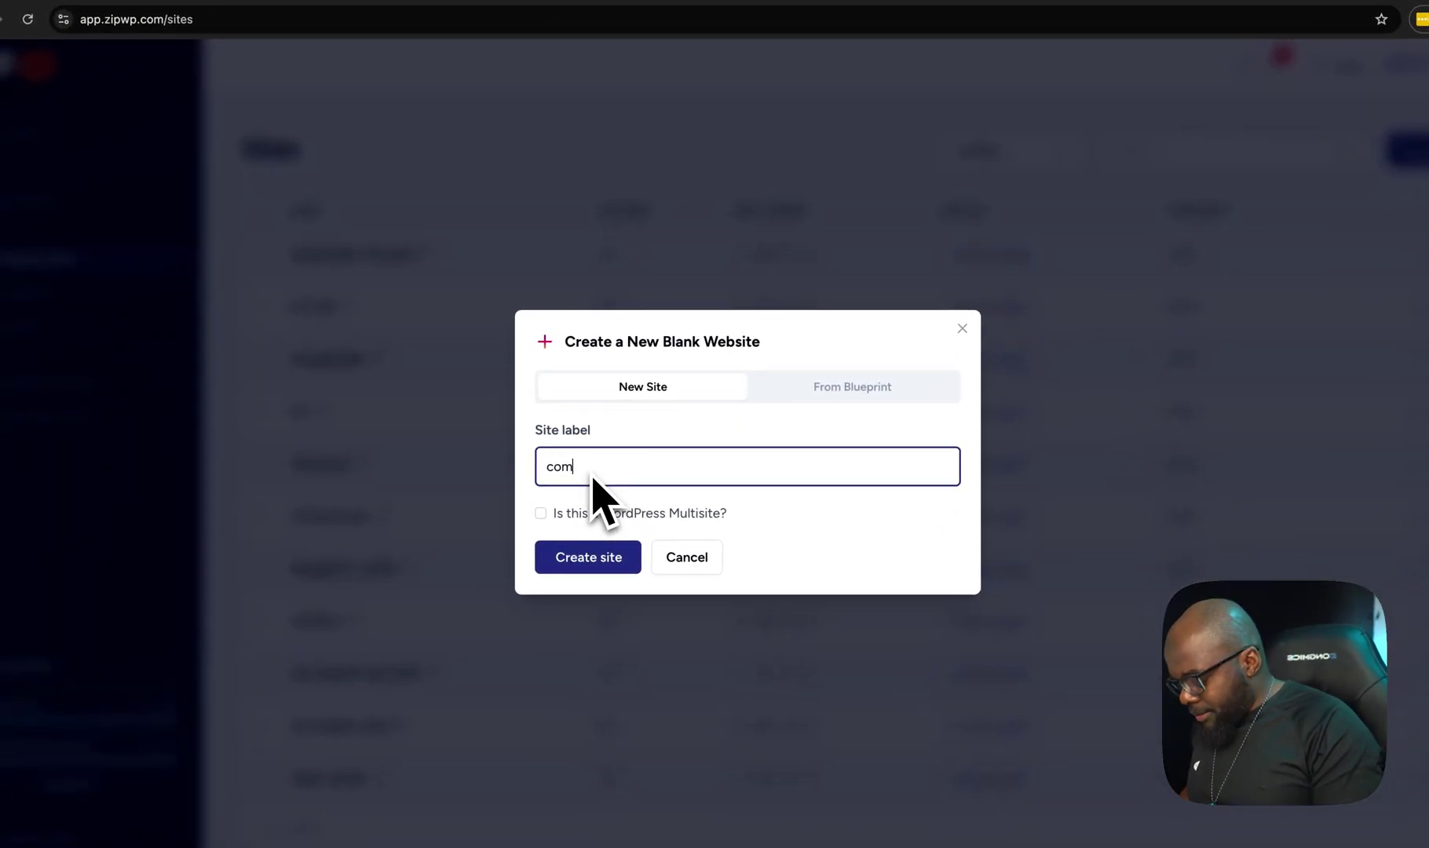
{"action": "type", "text": "company-a"}
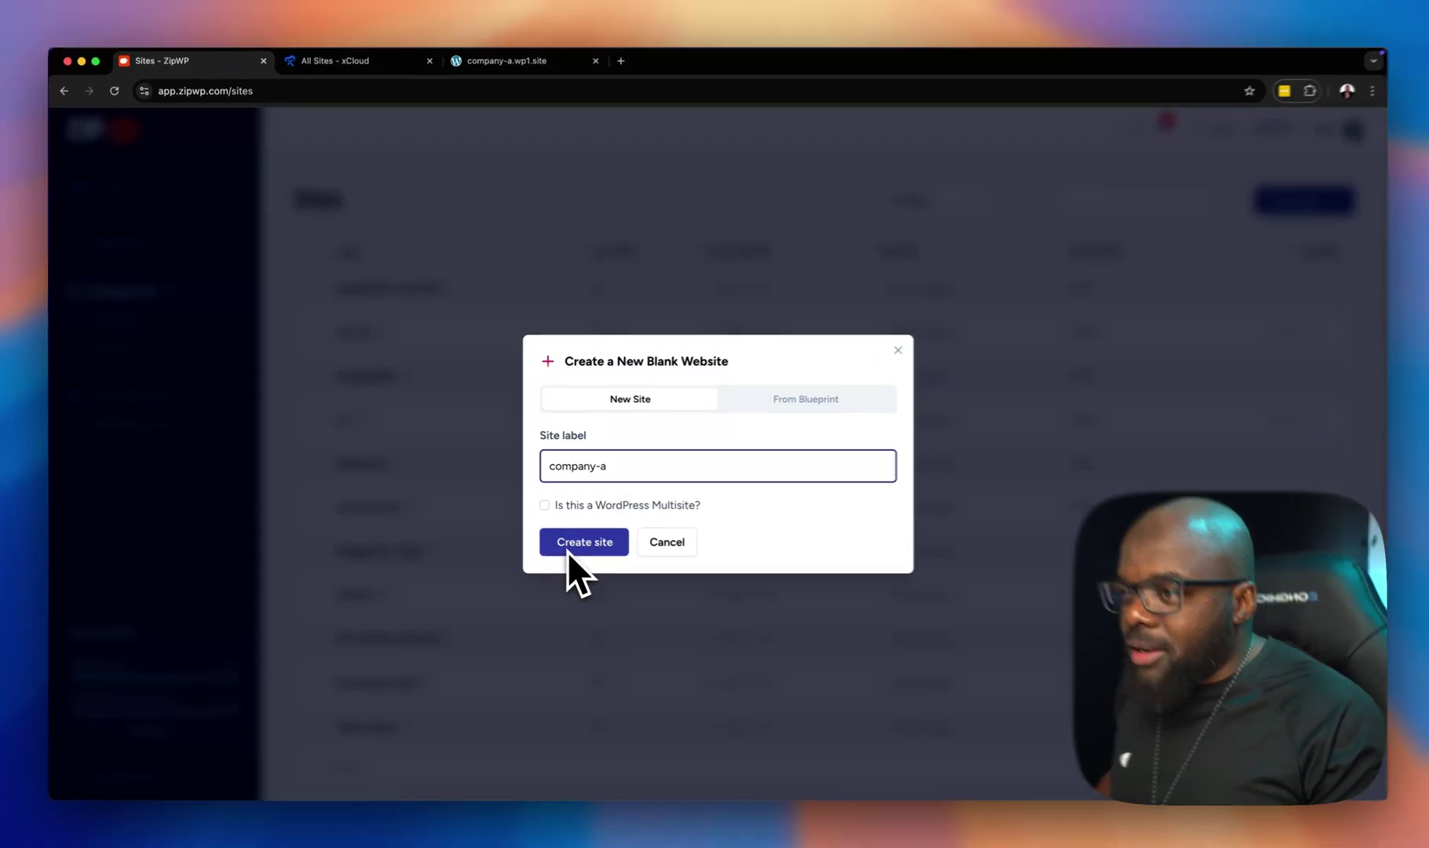
{"action": "left_click", "coordinate": [581, 542]}
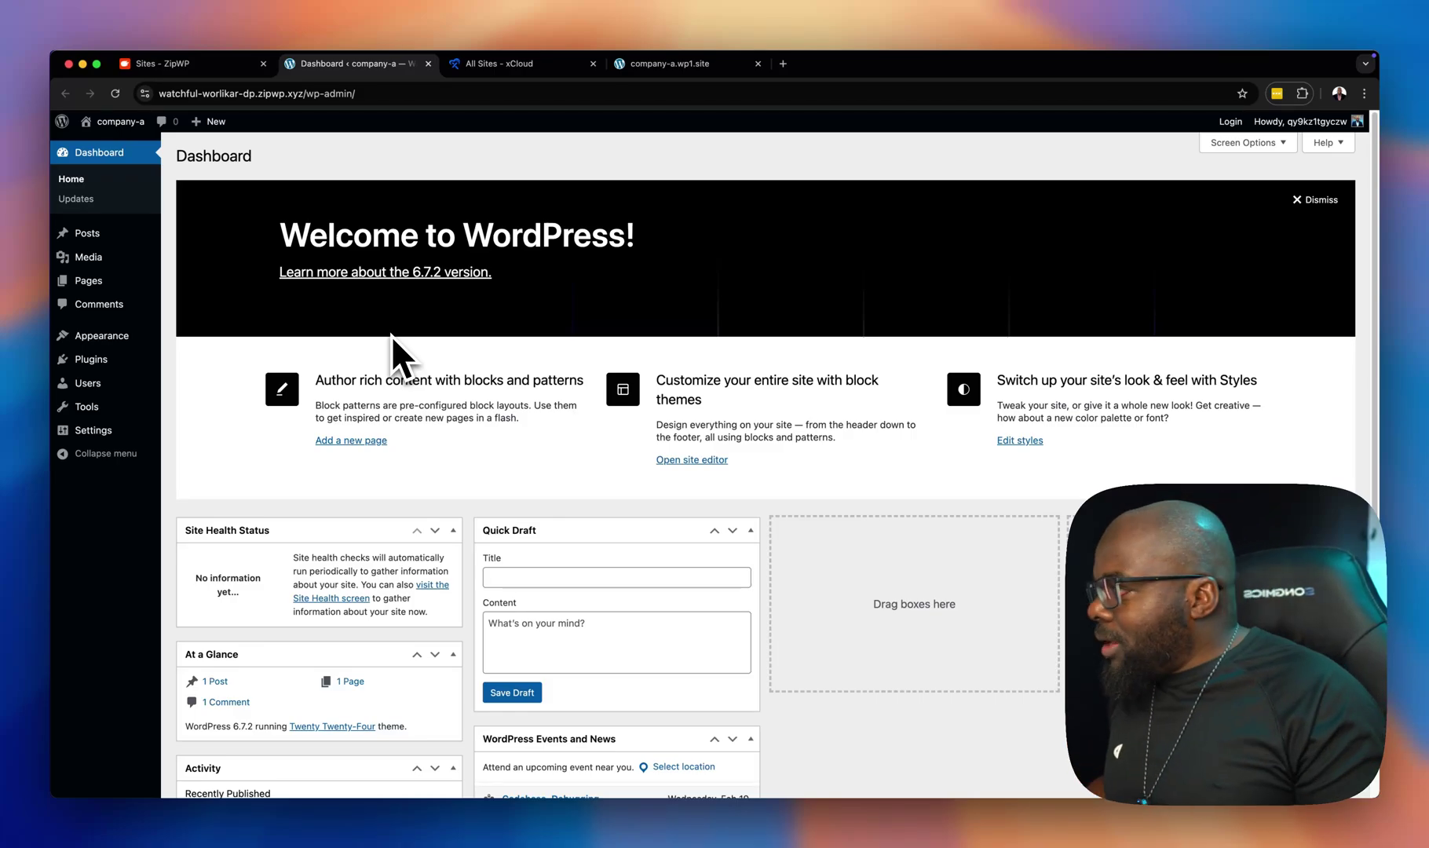
Step: Dismiss the Welcome panel and move Events and News and Activity into the third and fourth columns
{"action": "left_click", "coordinate": [1312, 203]}
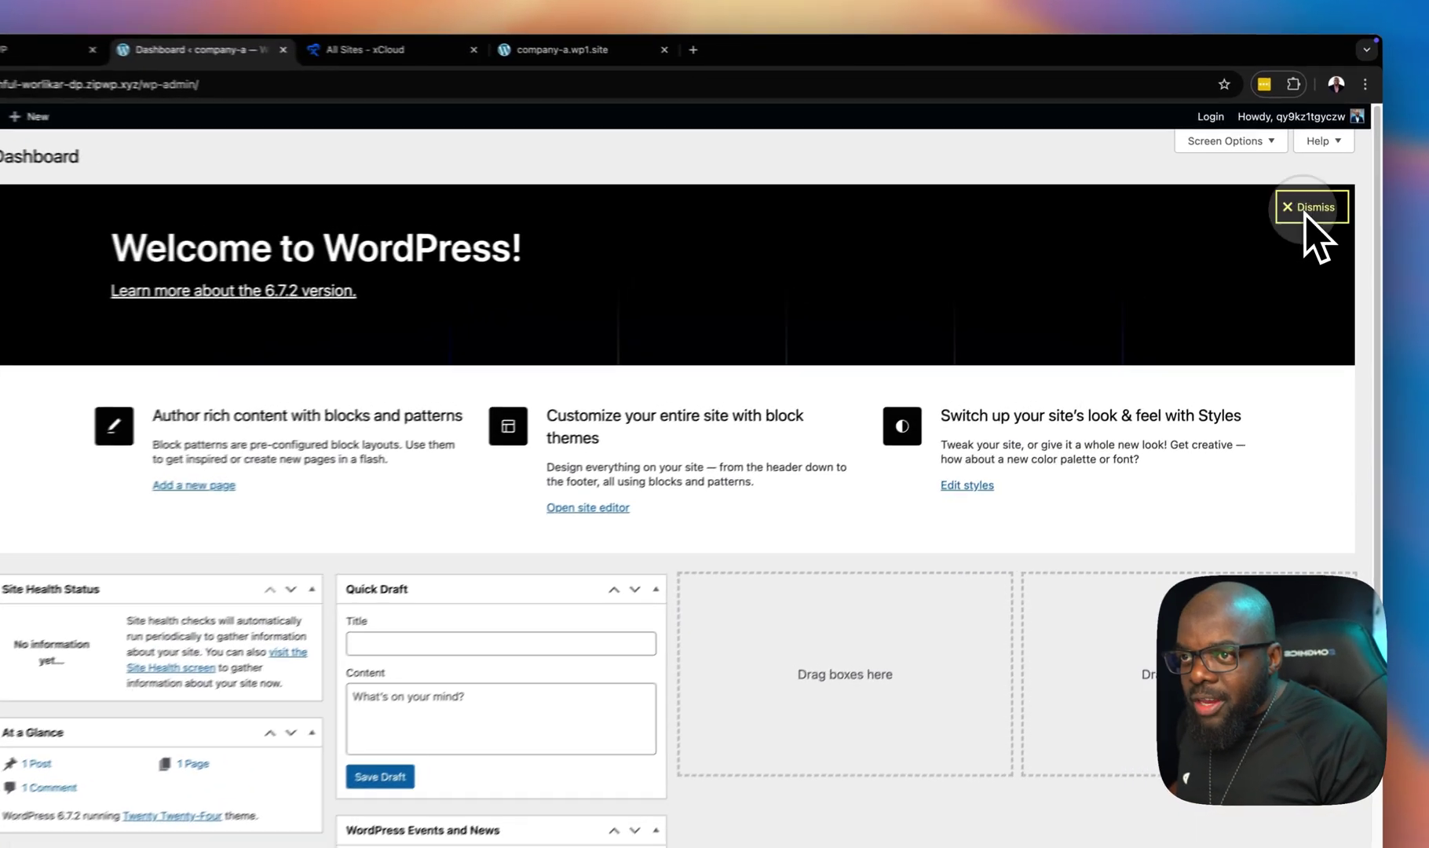
{"action": "left_click_drag", "start_coordinate": [639, 456], "coordinate": [954, 197]}
{"action": "left_click_drag", "start_coordinate": [357, 474], "coordinate": [1426, 266]}
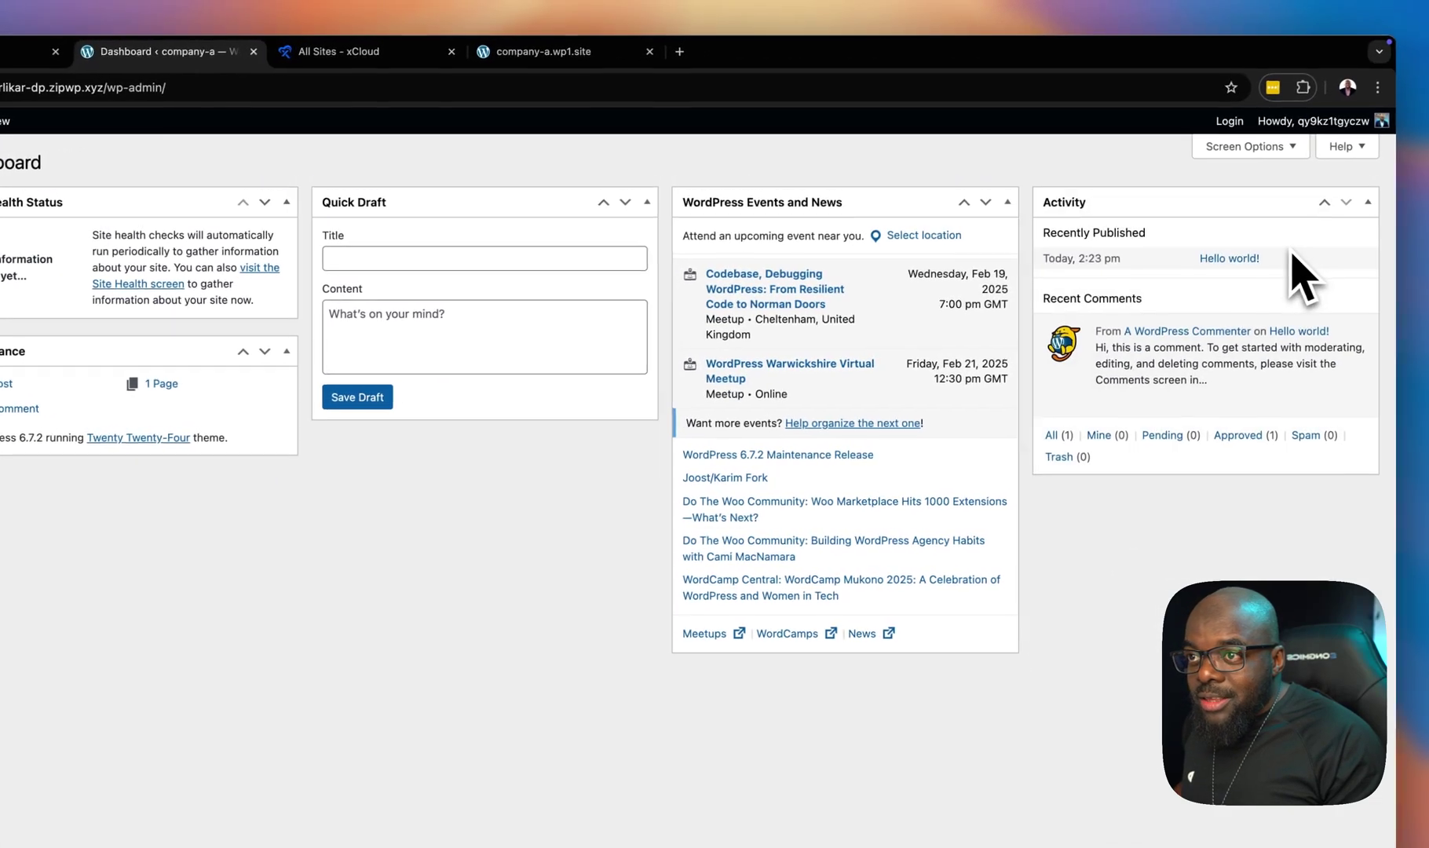
Step: Hide Site Health Status, At a Glance, Activity, Quick Draft and Events and News in Screen Options
{"action": "left_click", "coordinate": [1252, 147]}
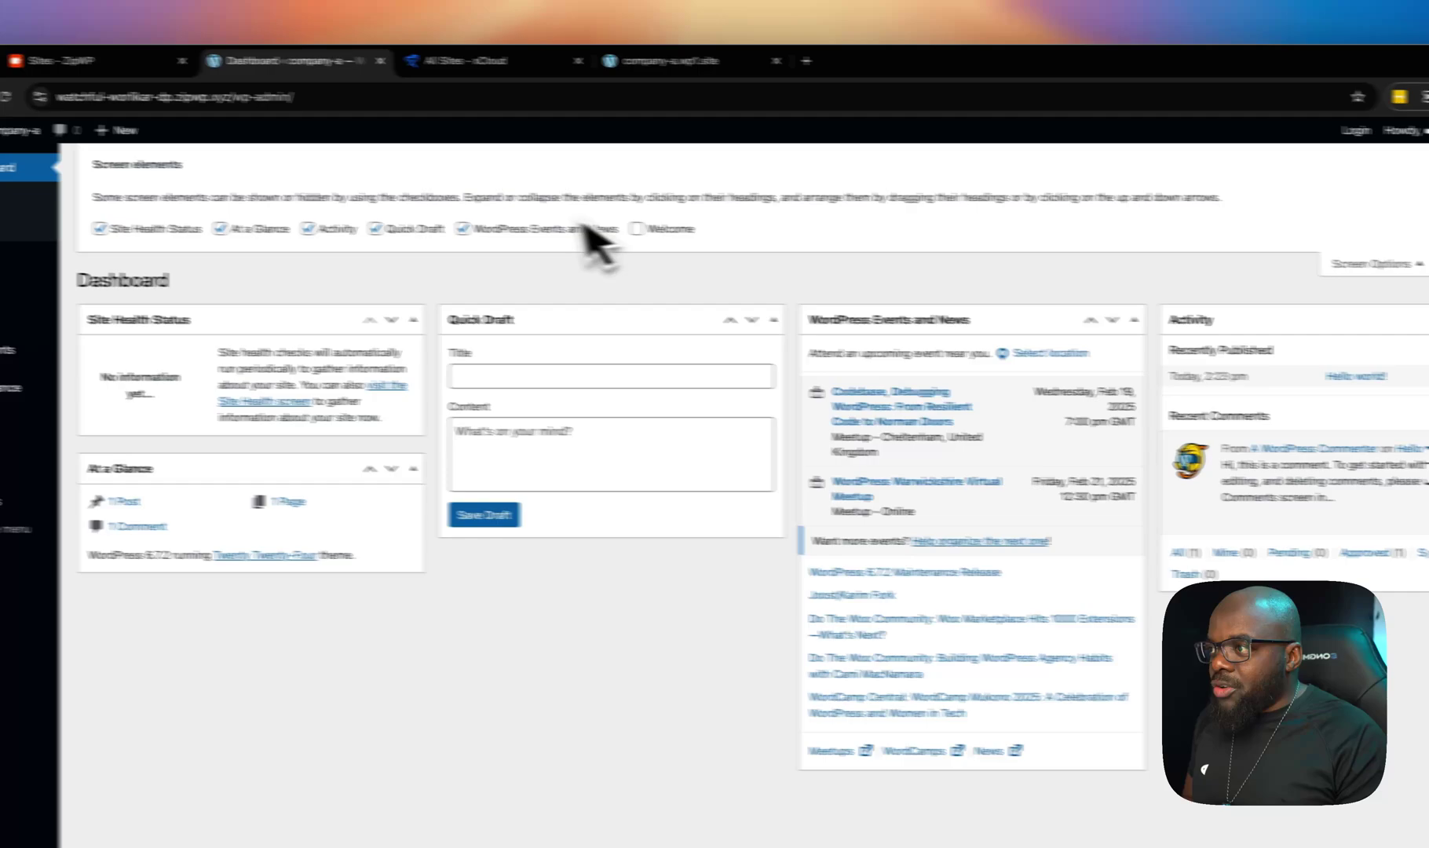
{"action": "left_click", "coordinate": [186, 234]}
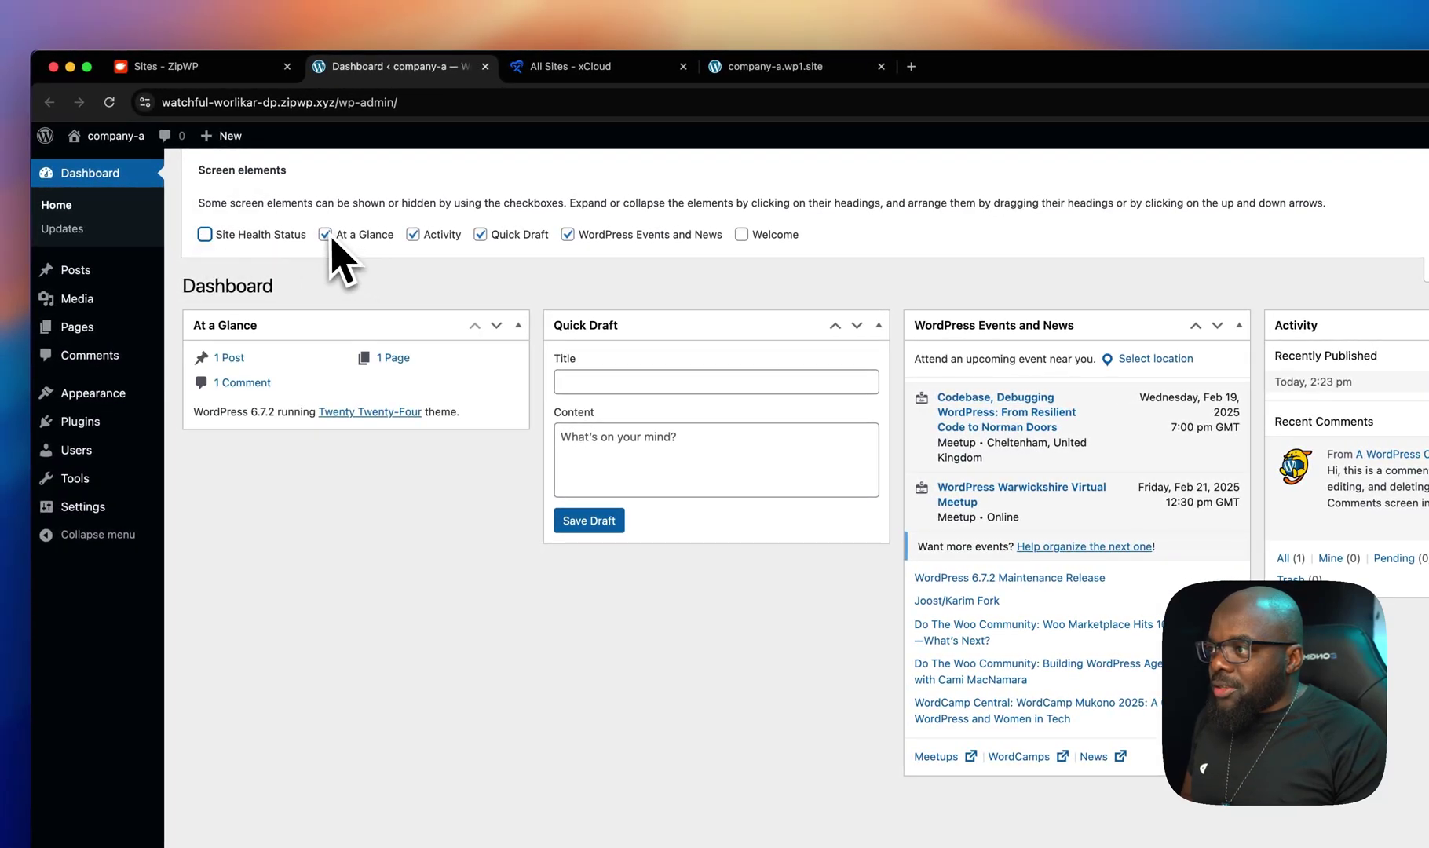
{"action": "left_click", "coordinate": [350, 235]}
{"action": "left_click", "coordinate": [412, 234]}
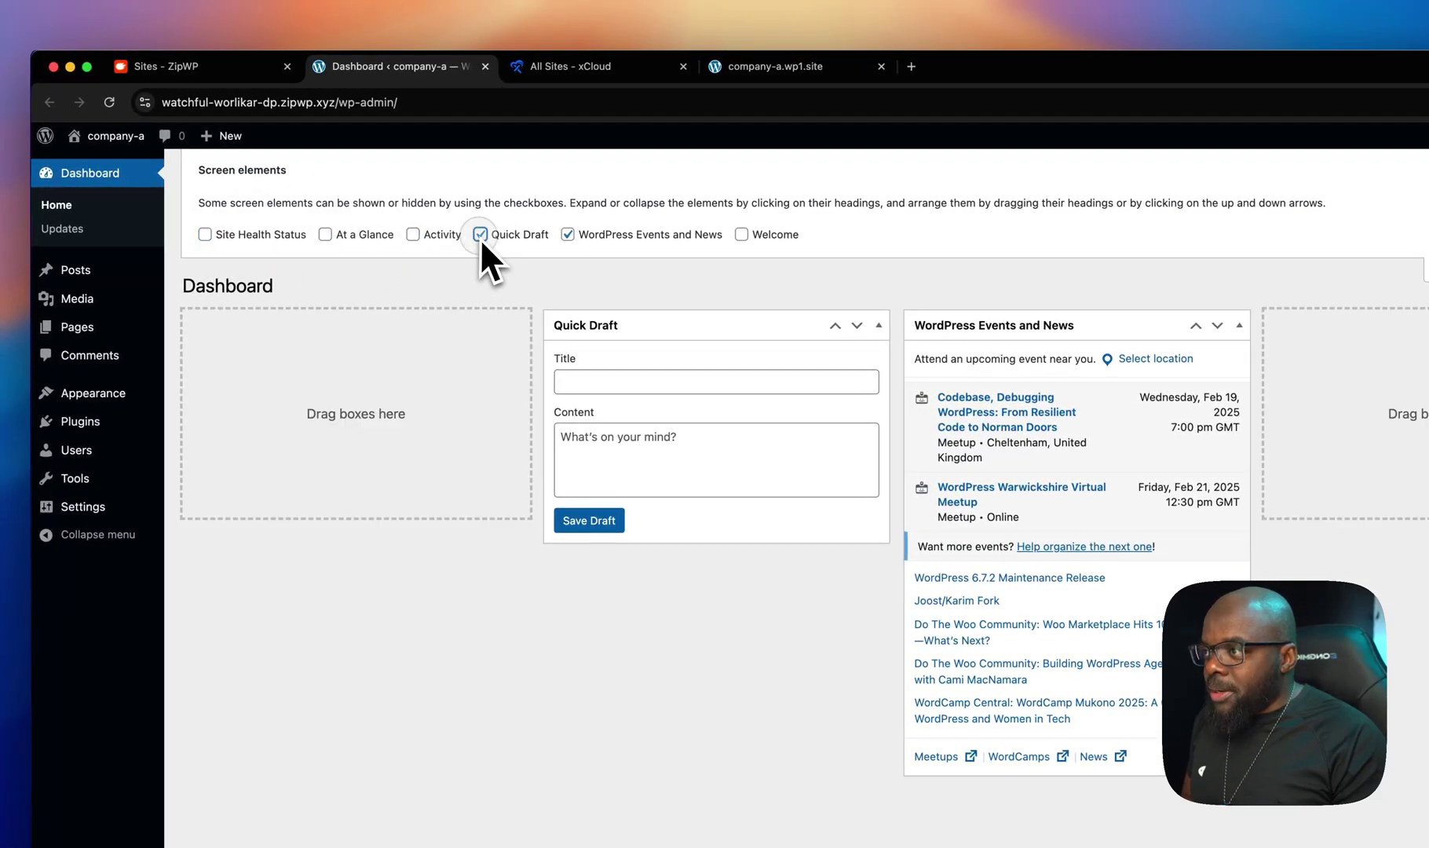
{"action": "left_click", "coordinate": [480, 234]}
{"action": "left_click", "coordinate": [567, 235]}
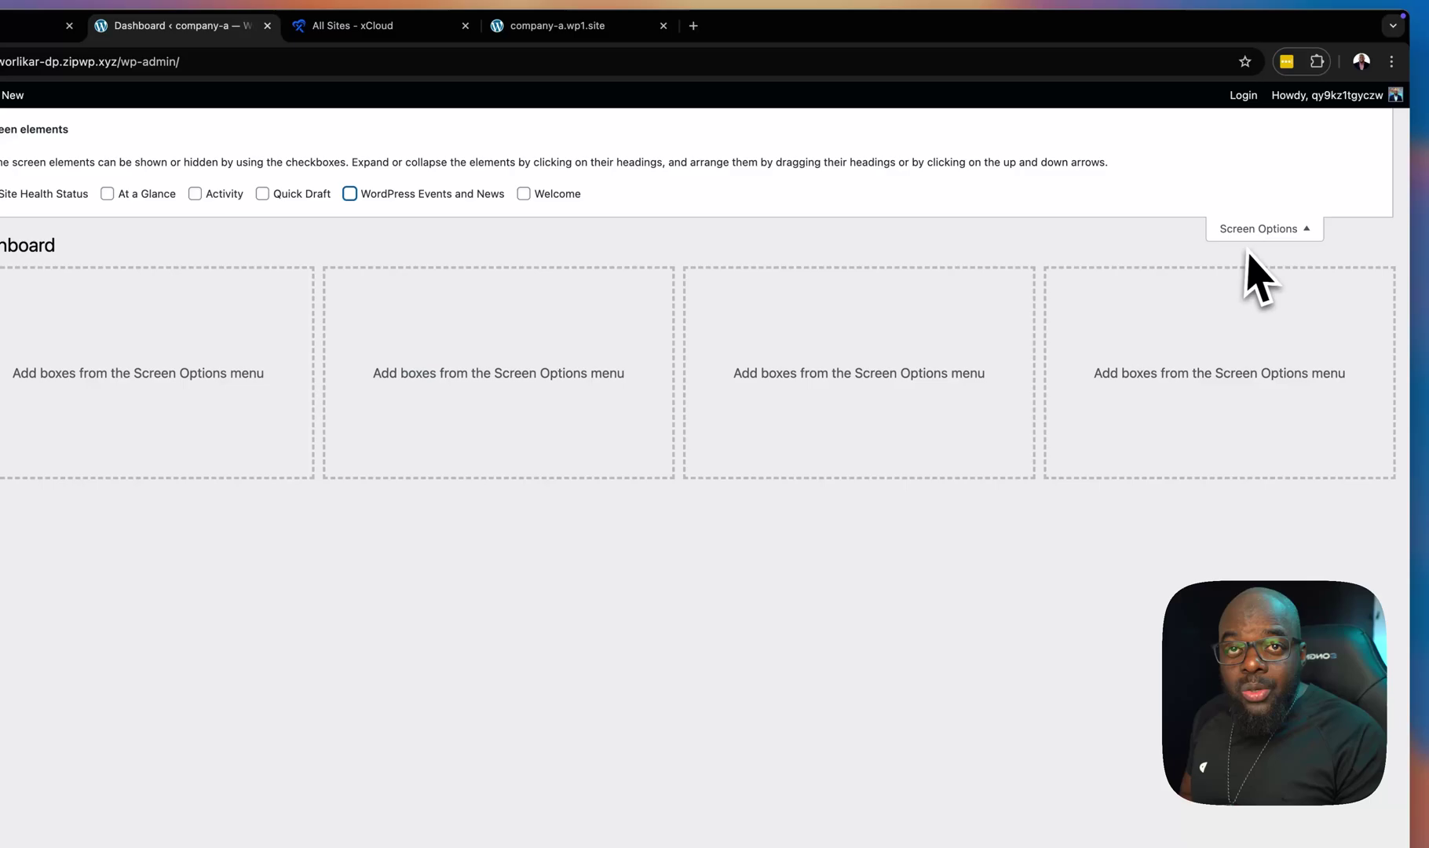
{"action": "left_click", "coordinate": [1254, 229]}
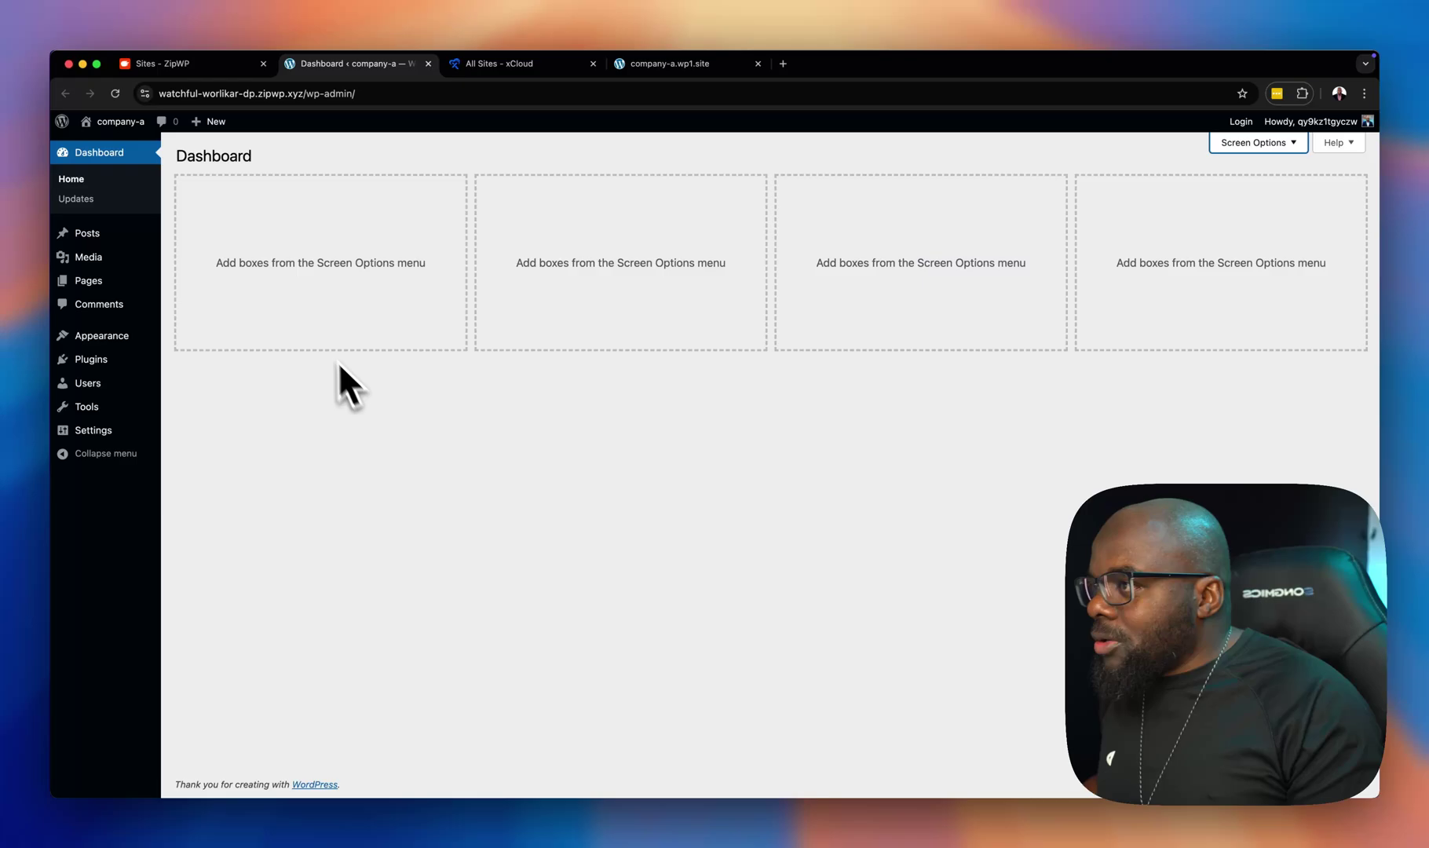
Step: Upload Divi_5.zip as a new theme, install it, and activate Divi
{"action": "mouse_move", "coordinate": [108, 333]}
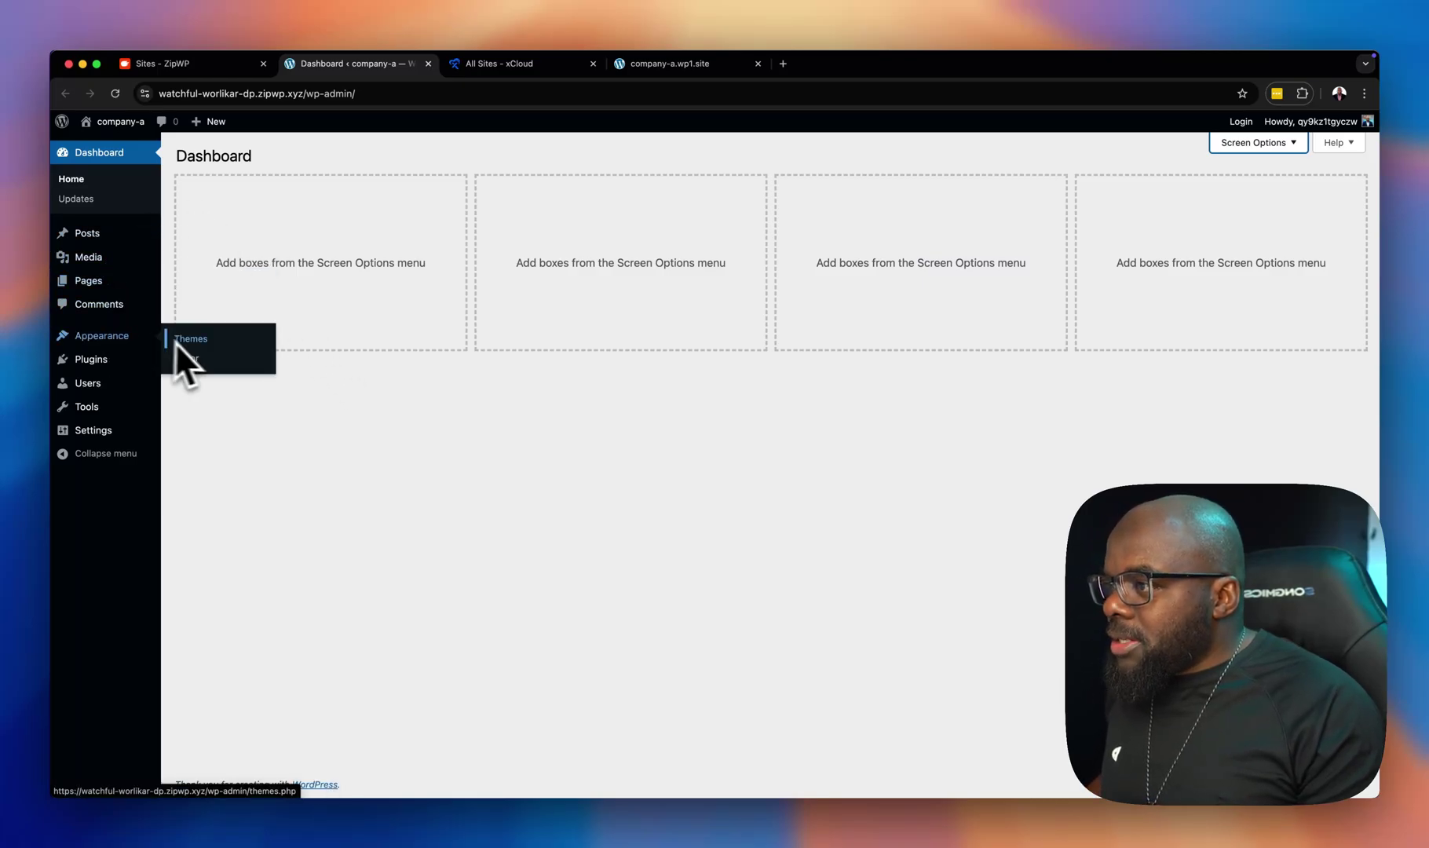
{"action": "left_click", "coordinate": [198, 344]}
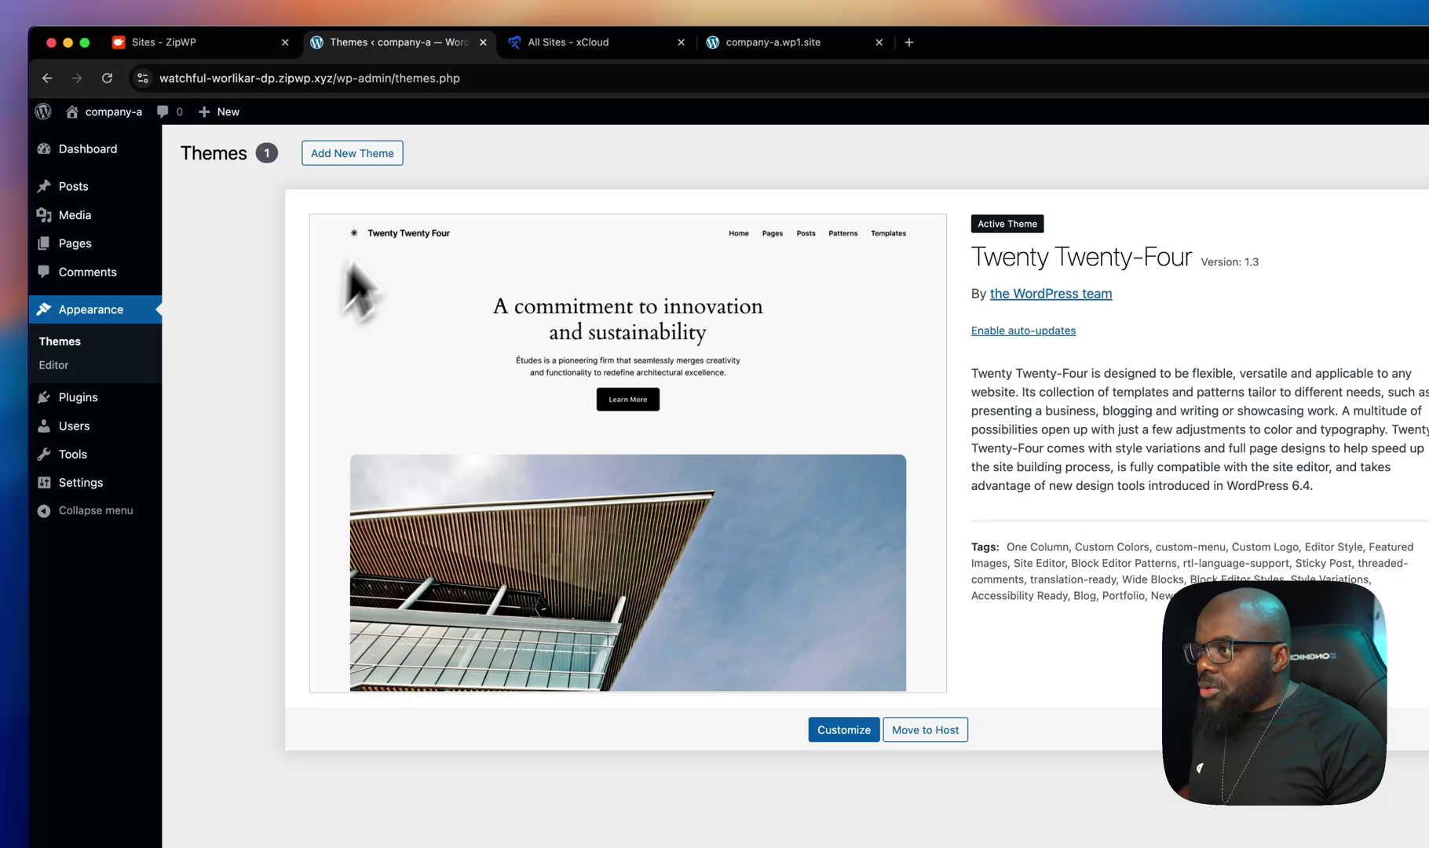
{"action": "left_click", "coordinate": [369, 153]}
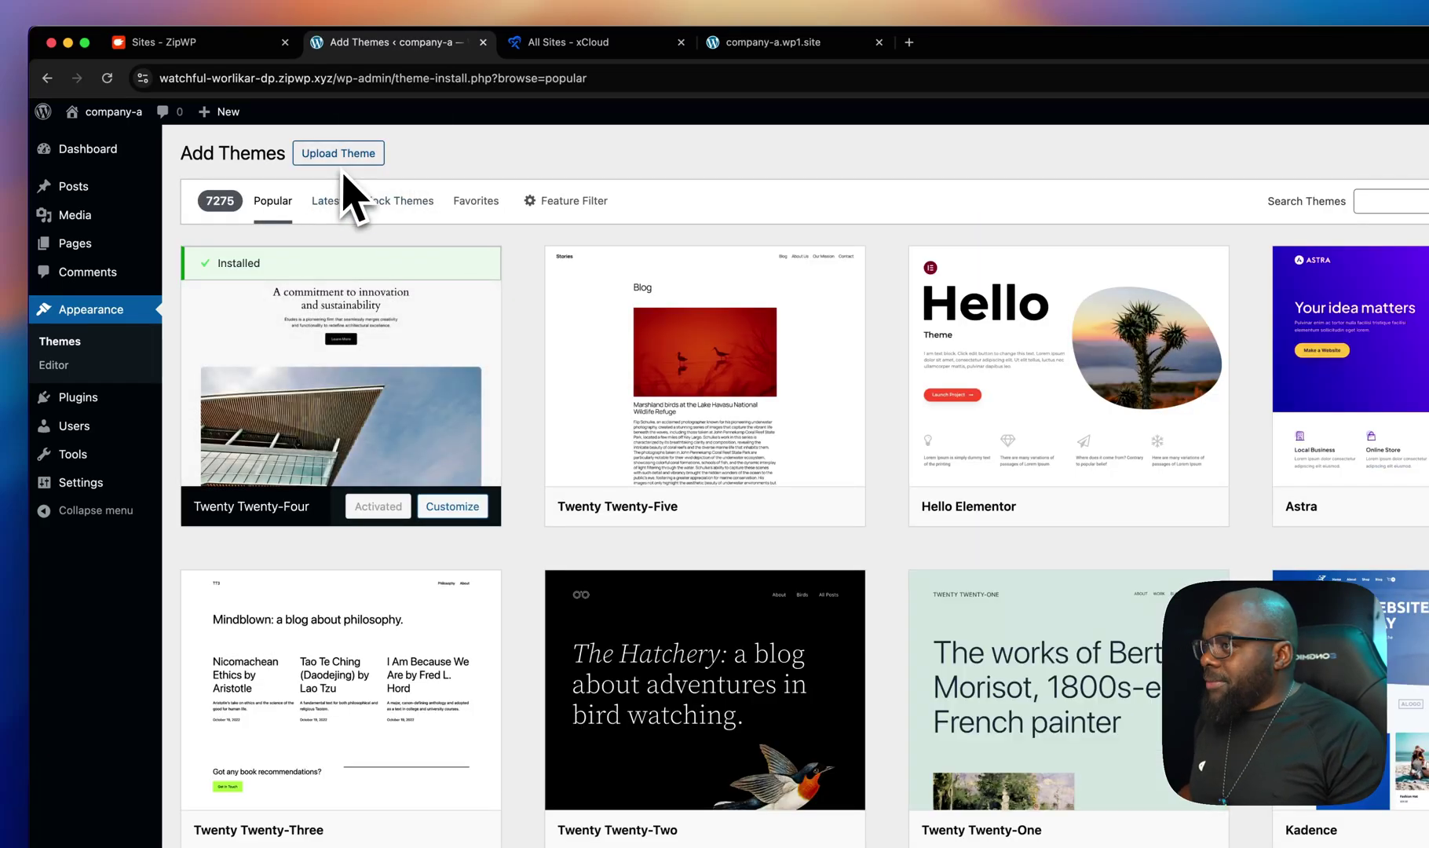
{"action": "left_click", "coordinate": [344, 161]}
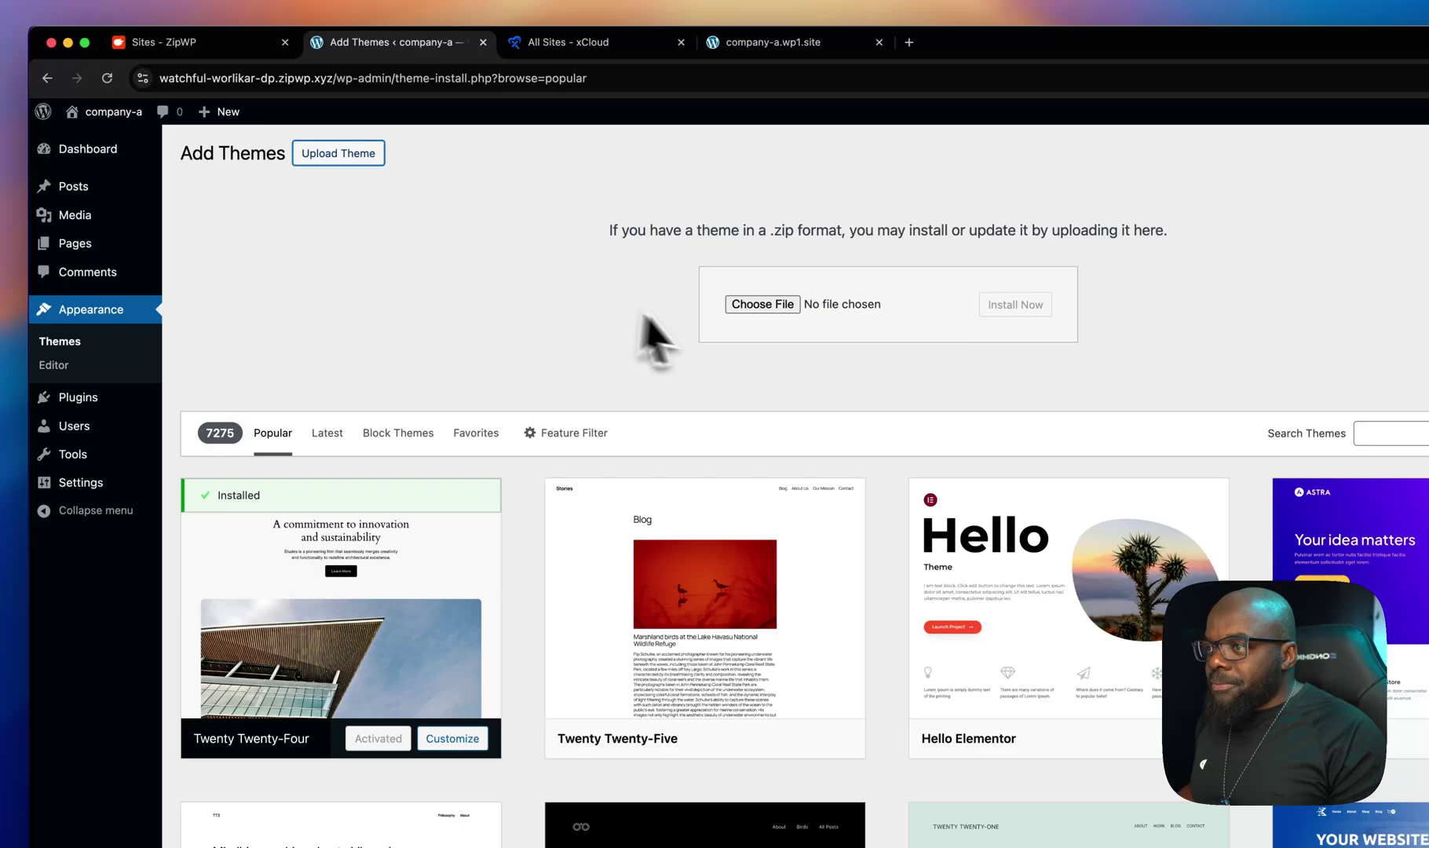
{"action": "left_click", "coordinate": [761, 304]}
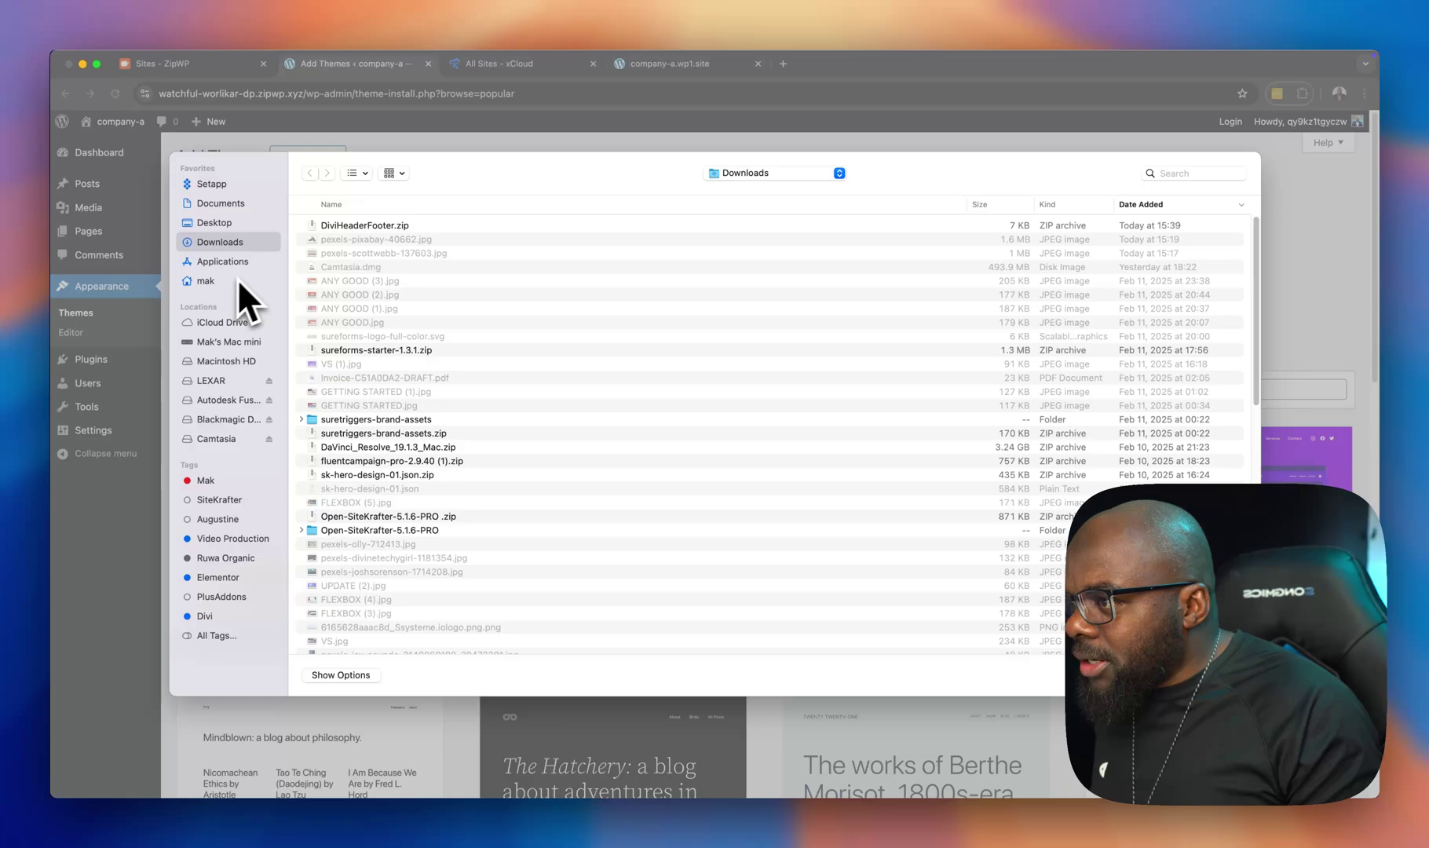
{"action": "scroll", "coordinate": [471, 496], "scroll_direction": "down", "scroll_amount": 10}
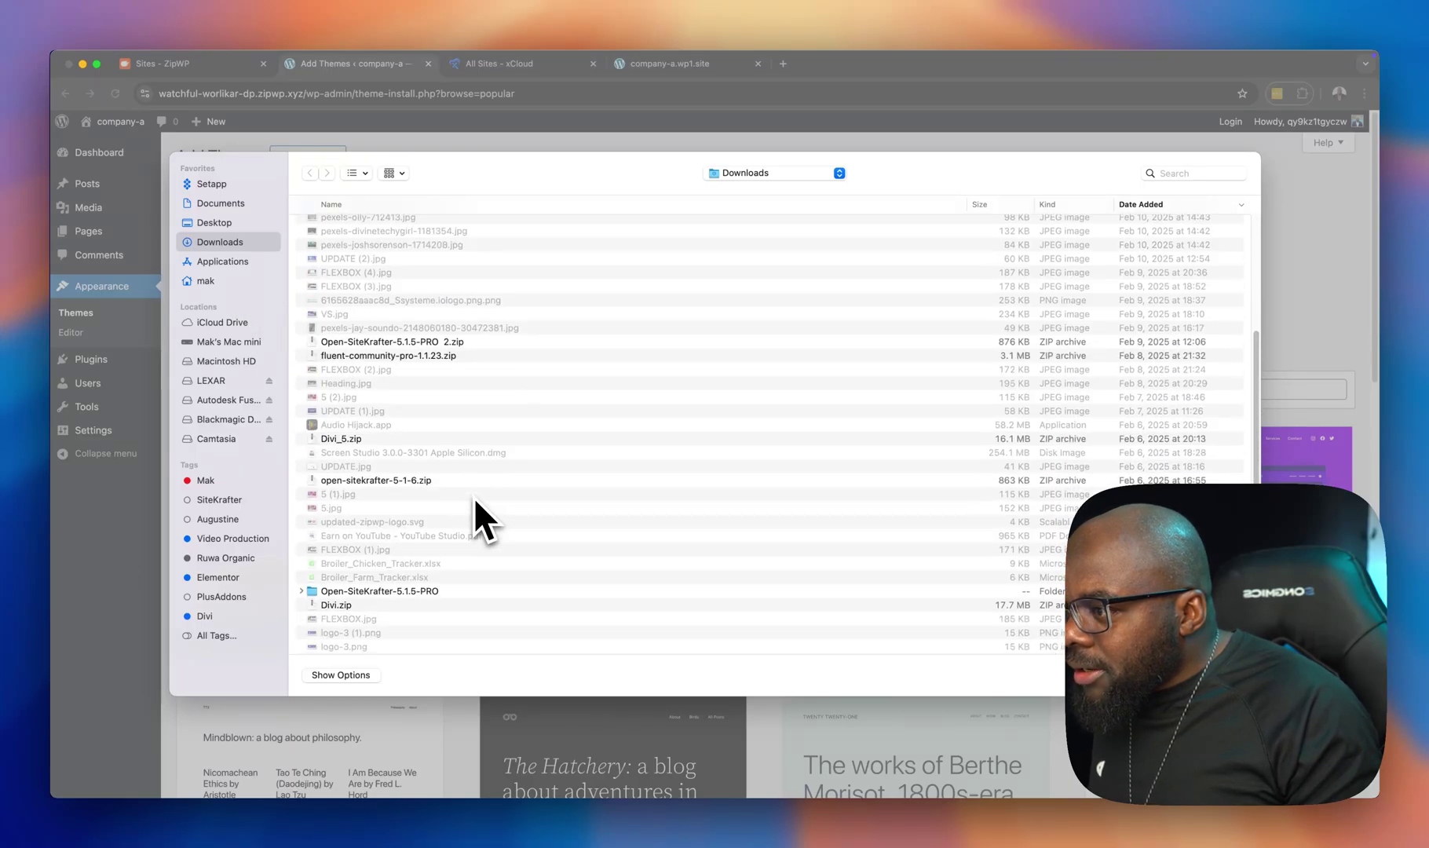
{"action": "left_click", "coordinate": [421, 441]}
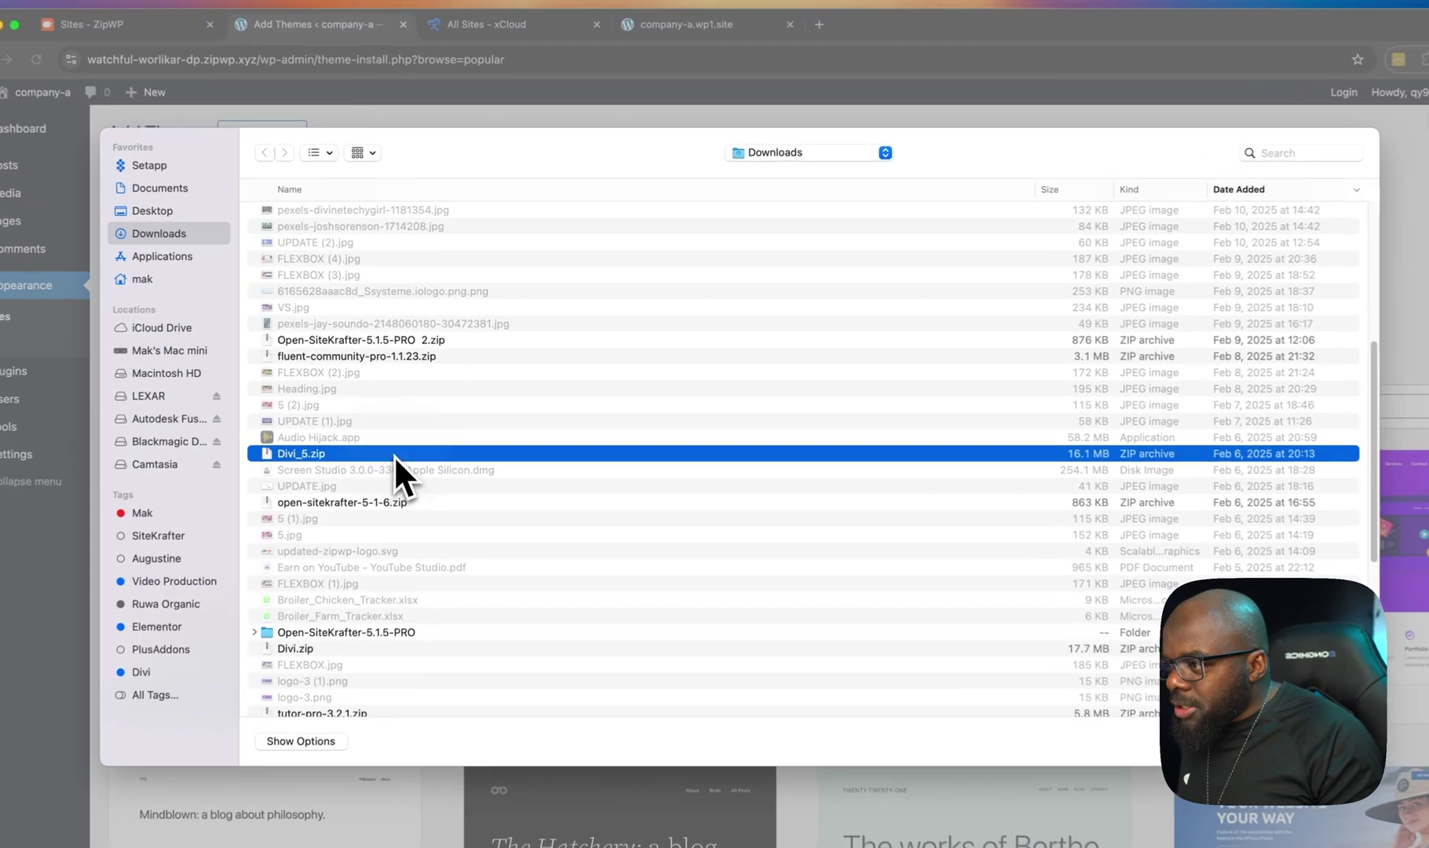
{"action": "double_click", "coordinate": [392, 454]}
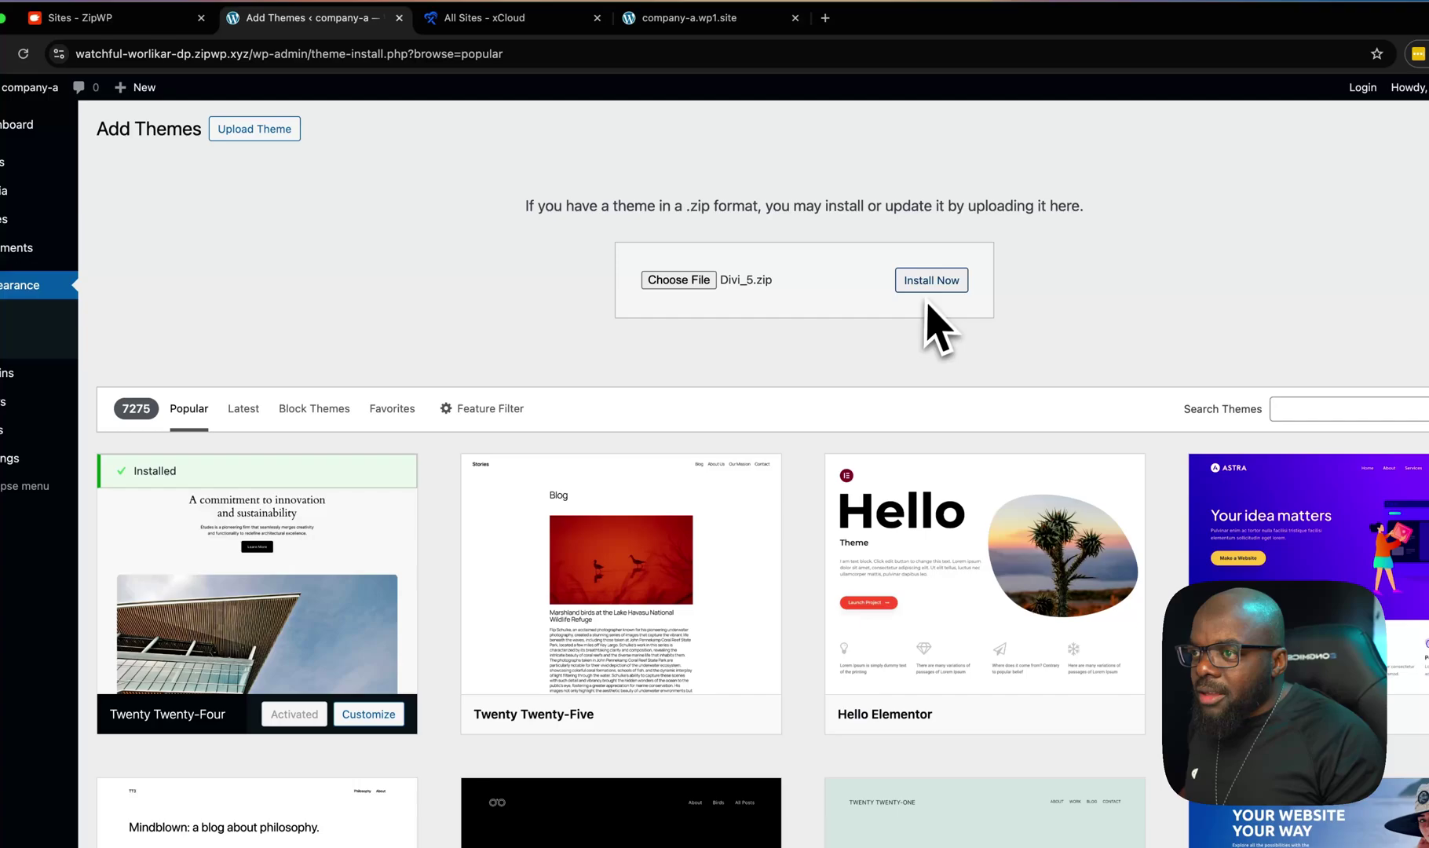
{"action": "left_click", "coordinate": [931, 281]}
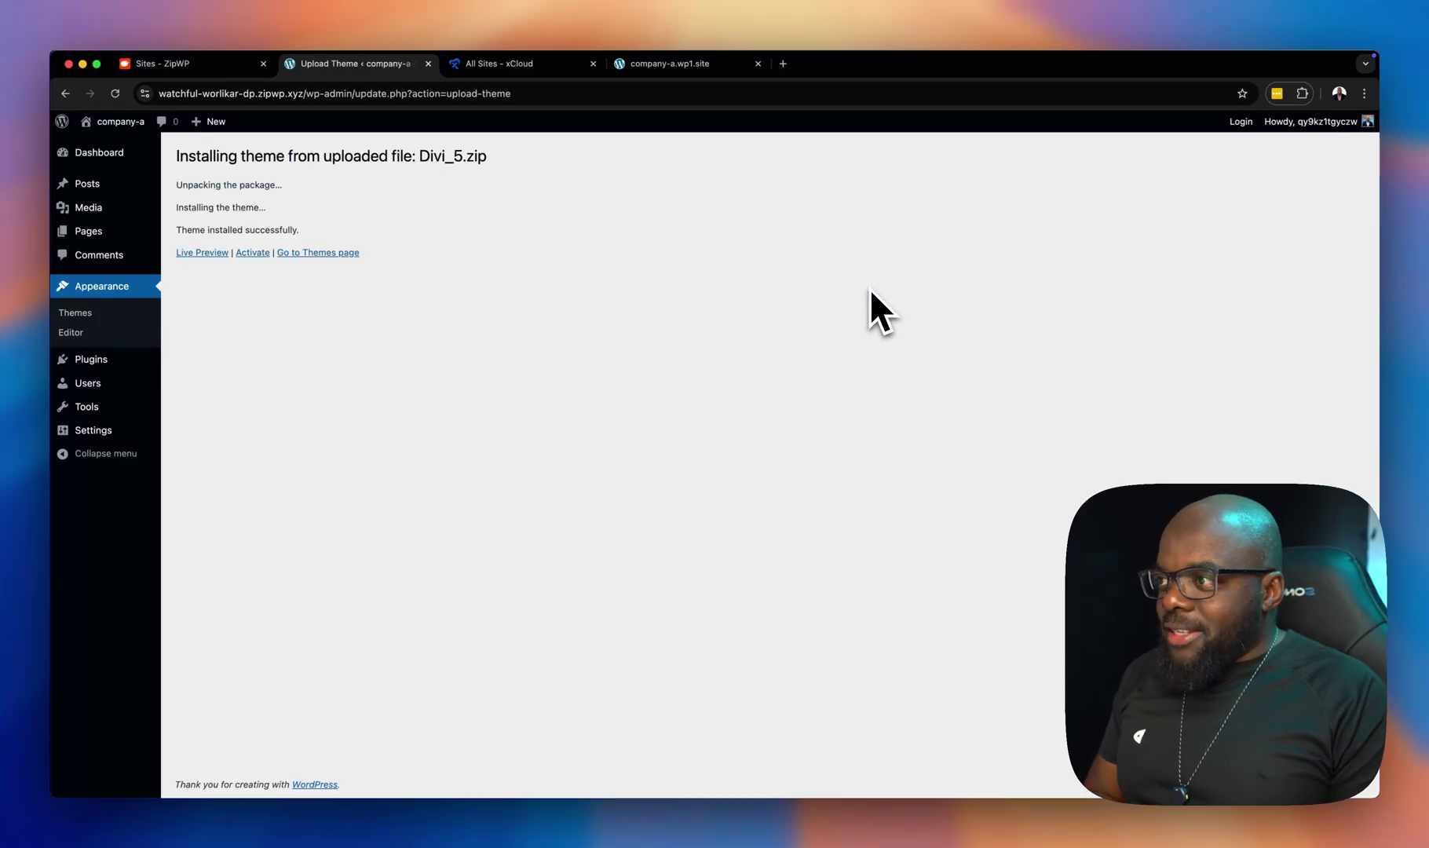
{"action": "left_click", "coordinate": [264, 254]}
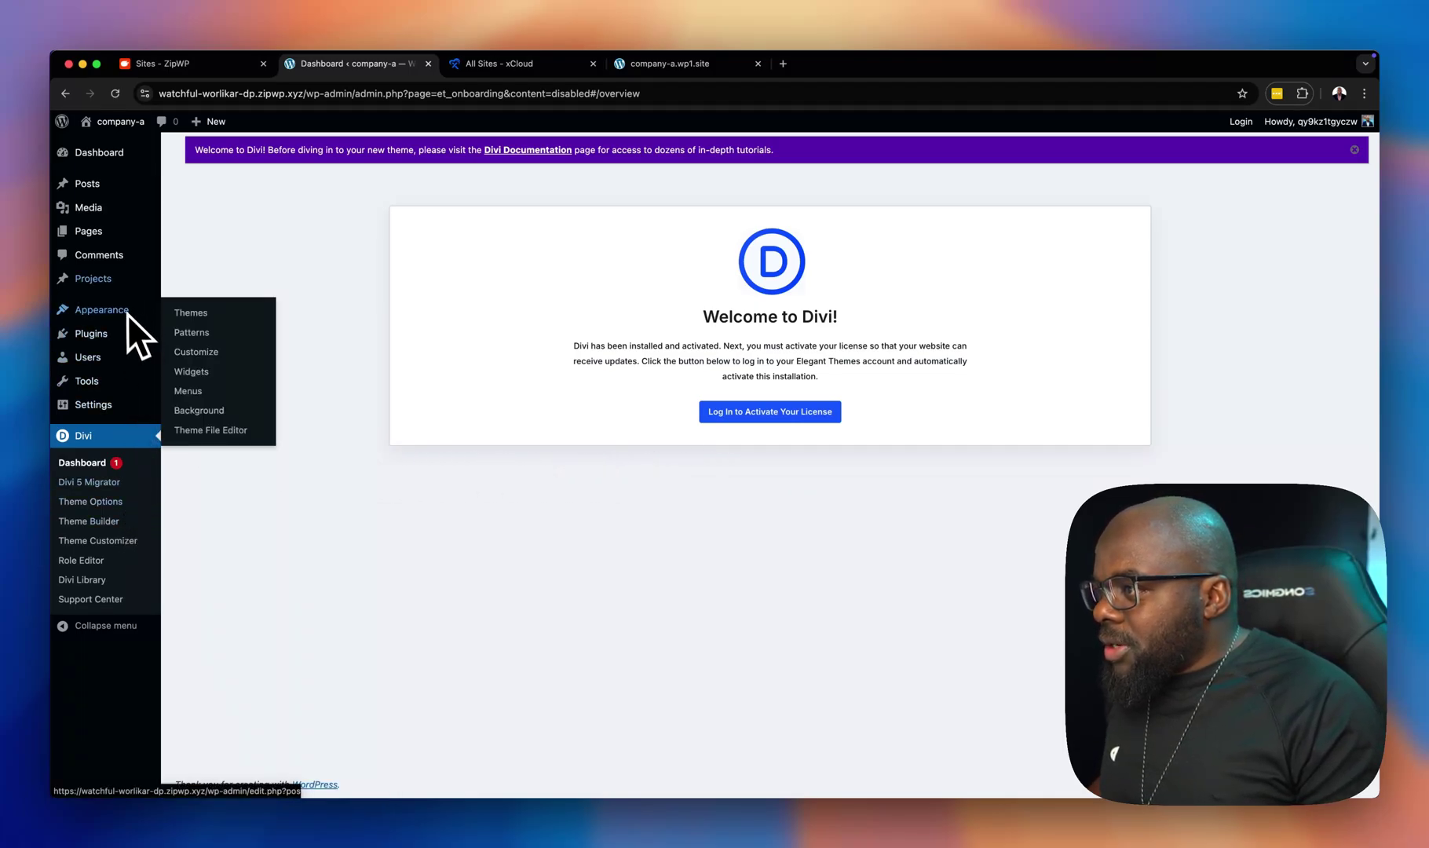
Step: Create a new page and choose to build it with Divi
{"action": "mouse_move", "coordinate": [109, 243]}
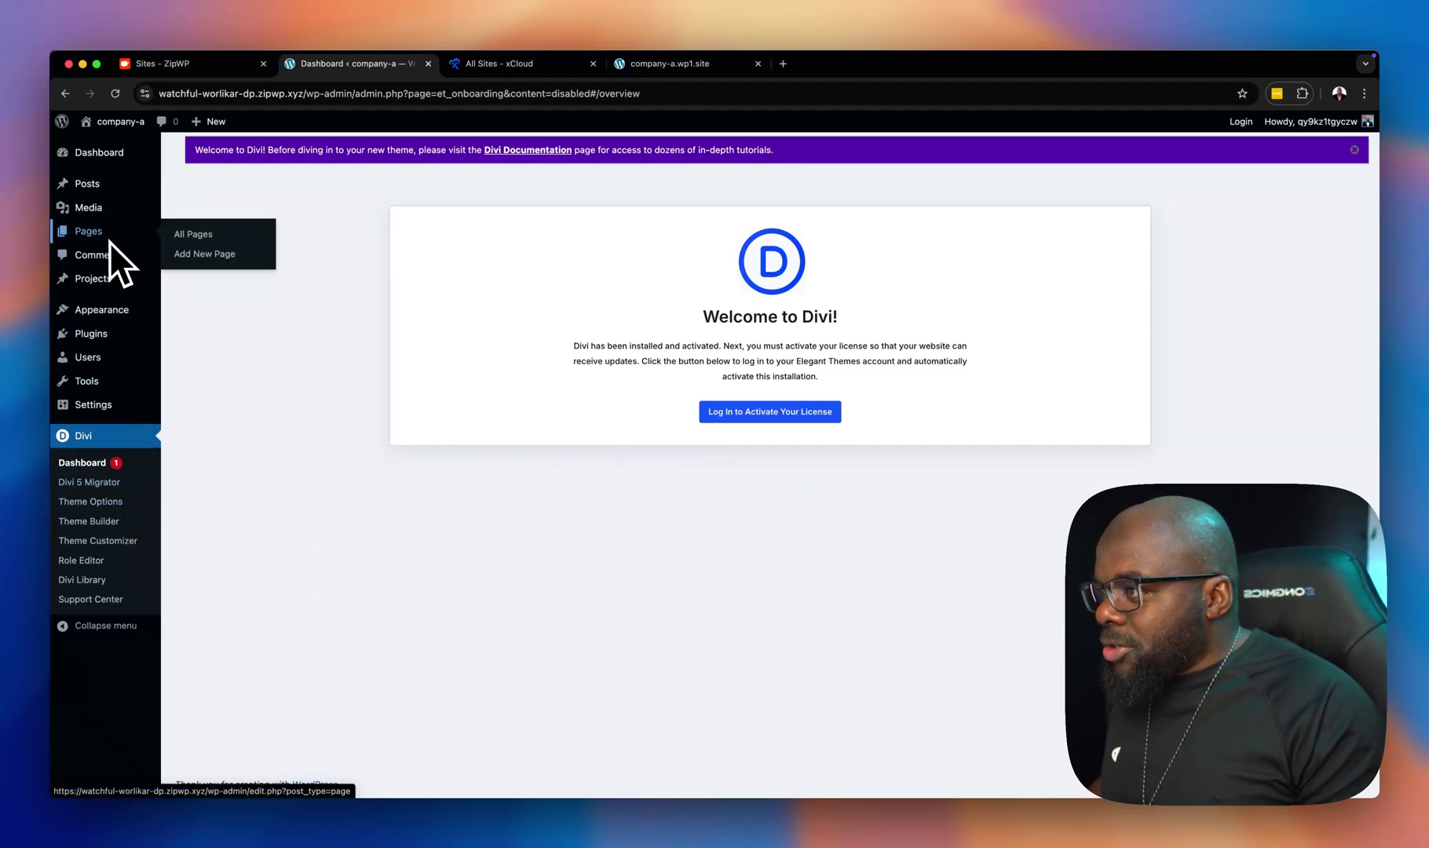
{"action": "left_click", "coordinate": [228, 256]}
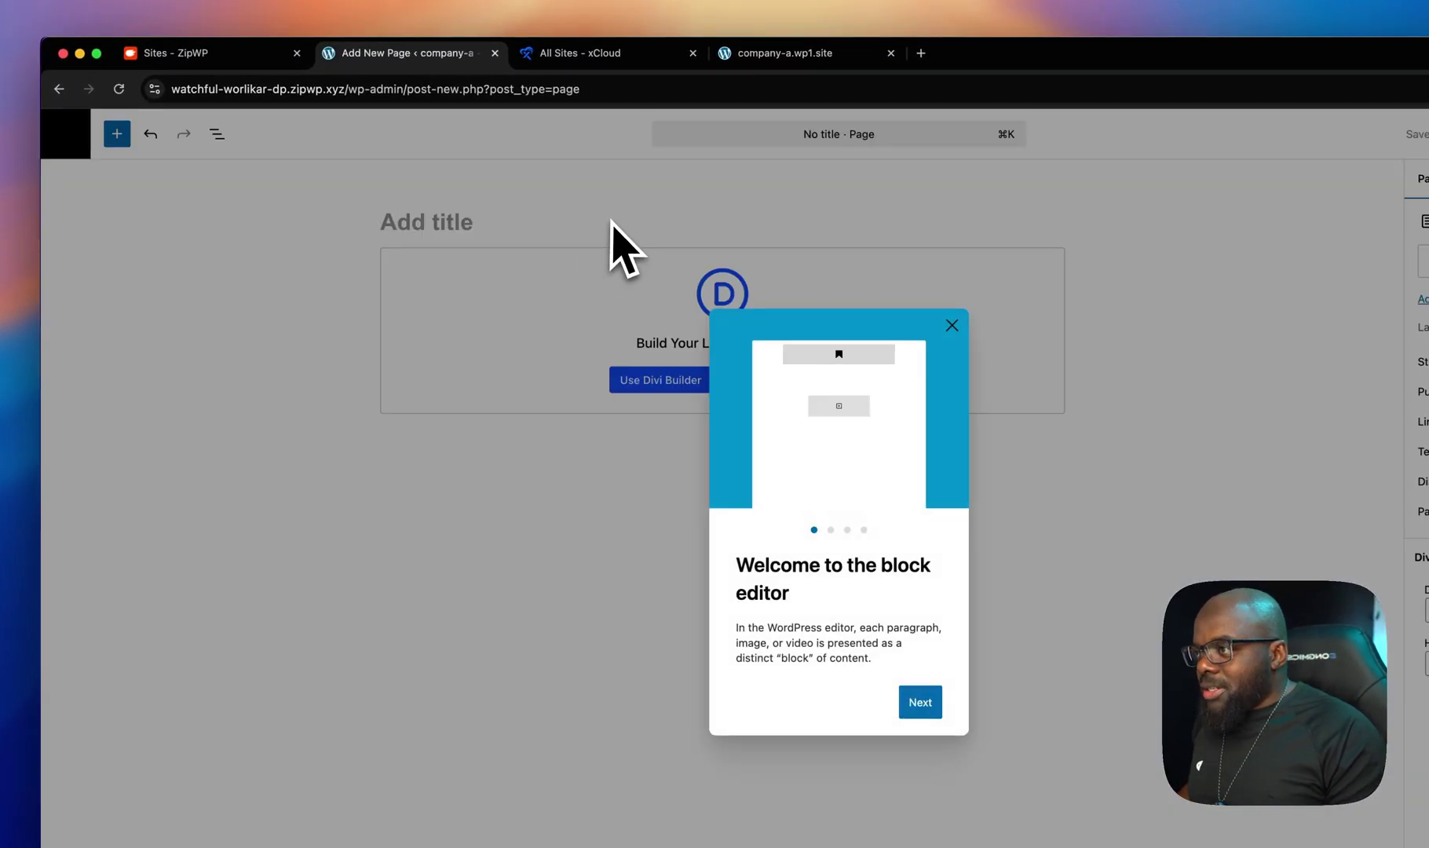
{"action": "left_click", "coordinate": [589, 236]}
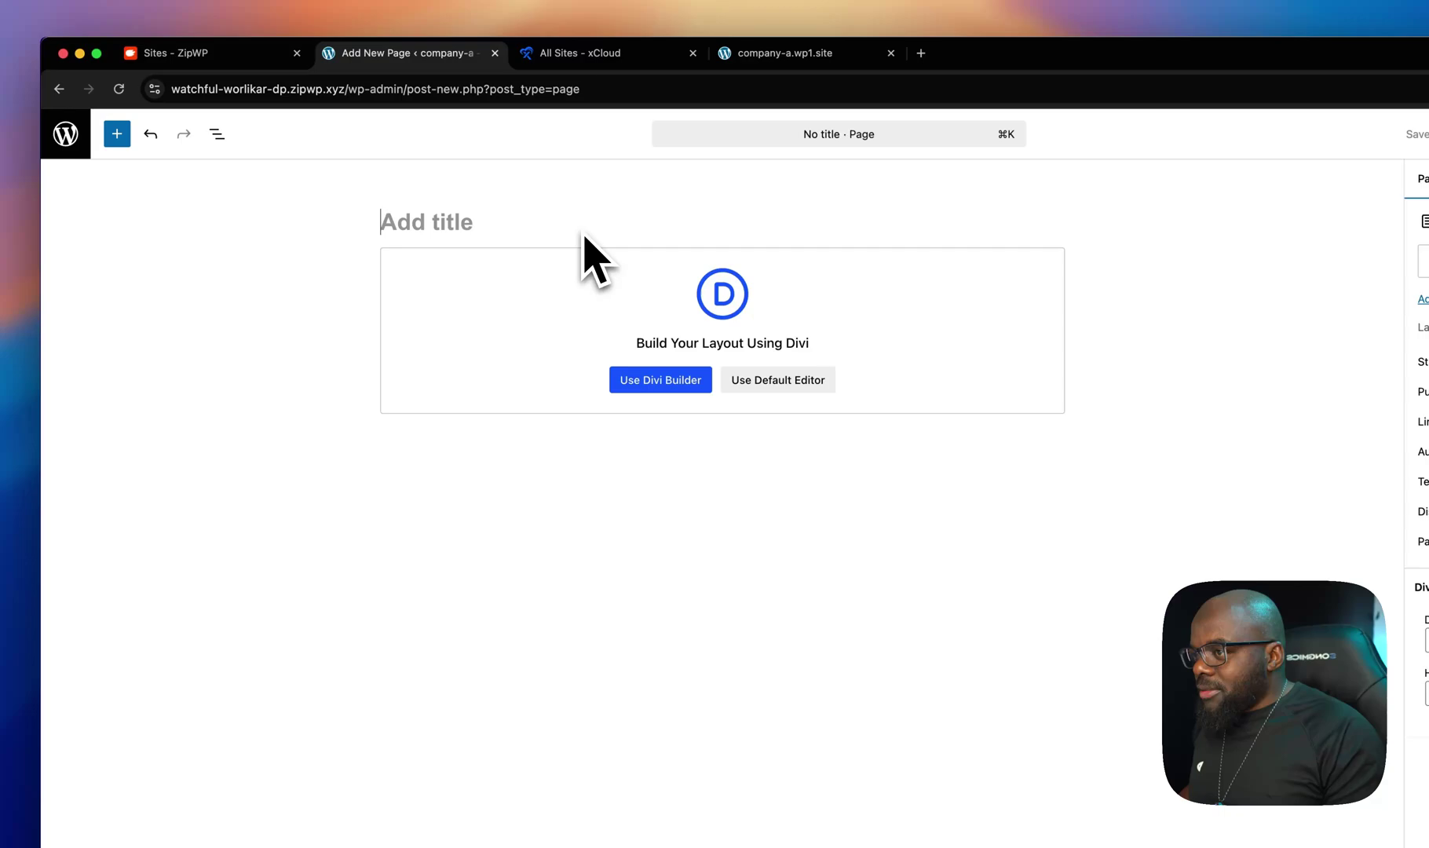
{"action": "left_click", "coordinate": [679, 391]}
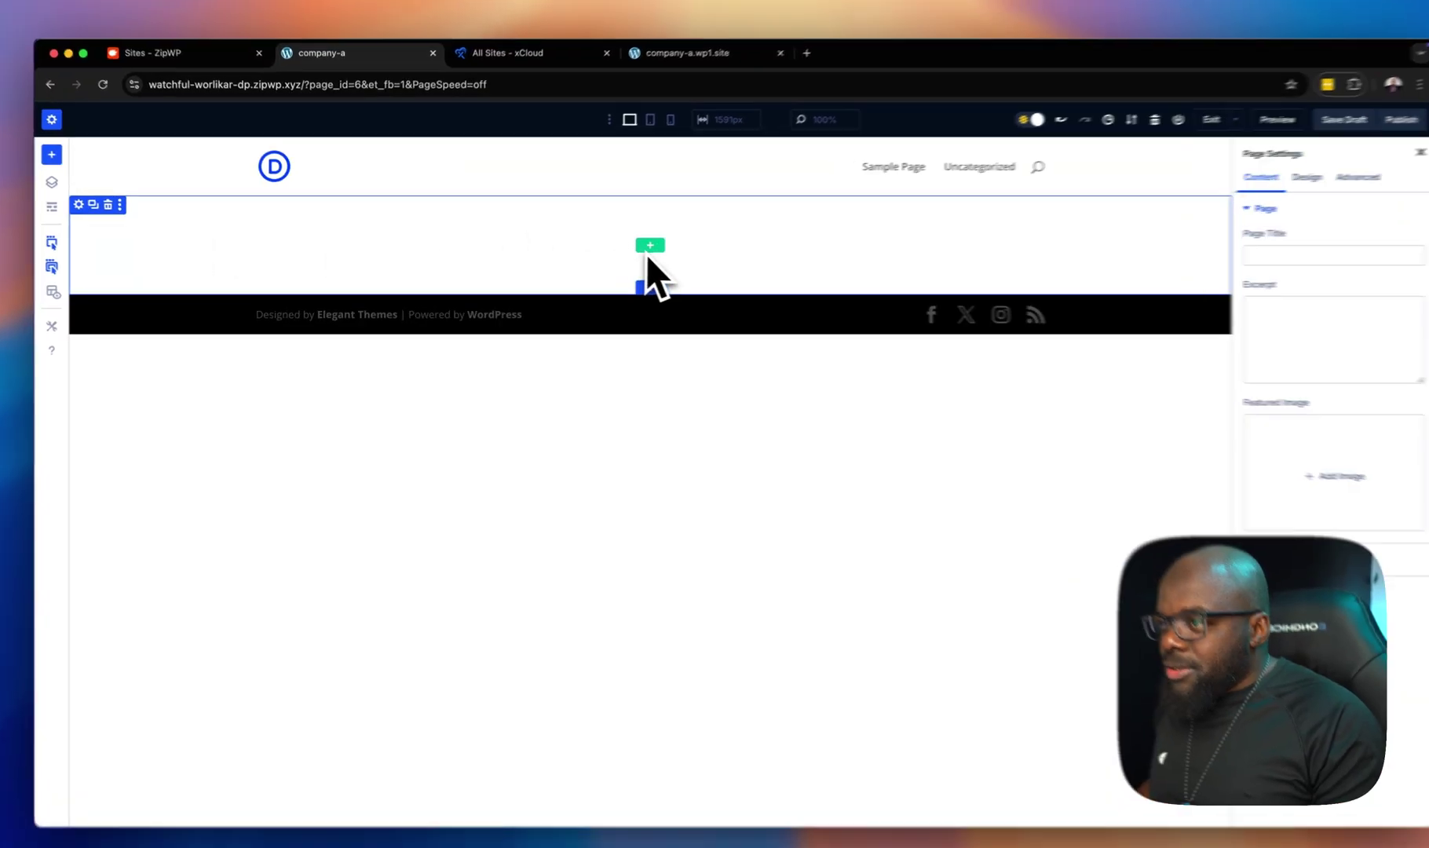
Step: Add a single-column row with a Heading reading 'This Is Company A' and publish the page
{"action": "left_click", "coordinate": [650, 246]}
{"action": "left_click", "coordinate": [570, 338]}
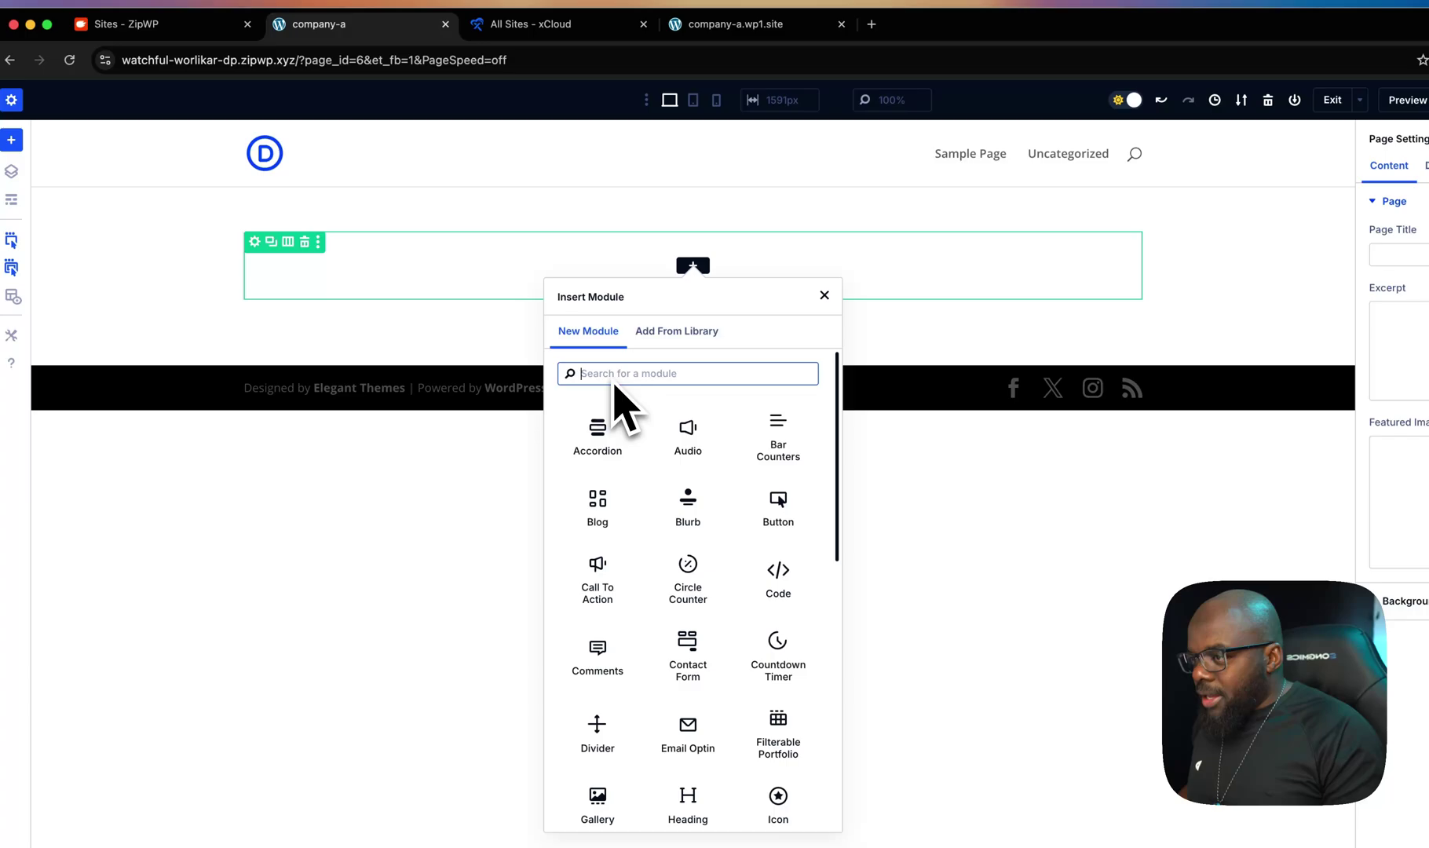
{"action": "type", "text": "heading"}
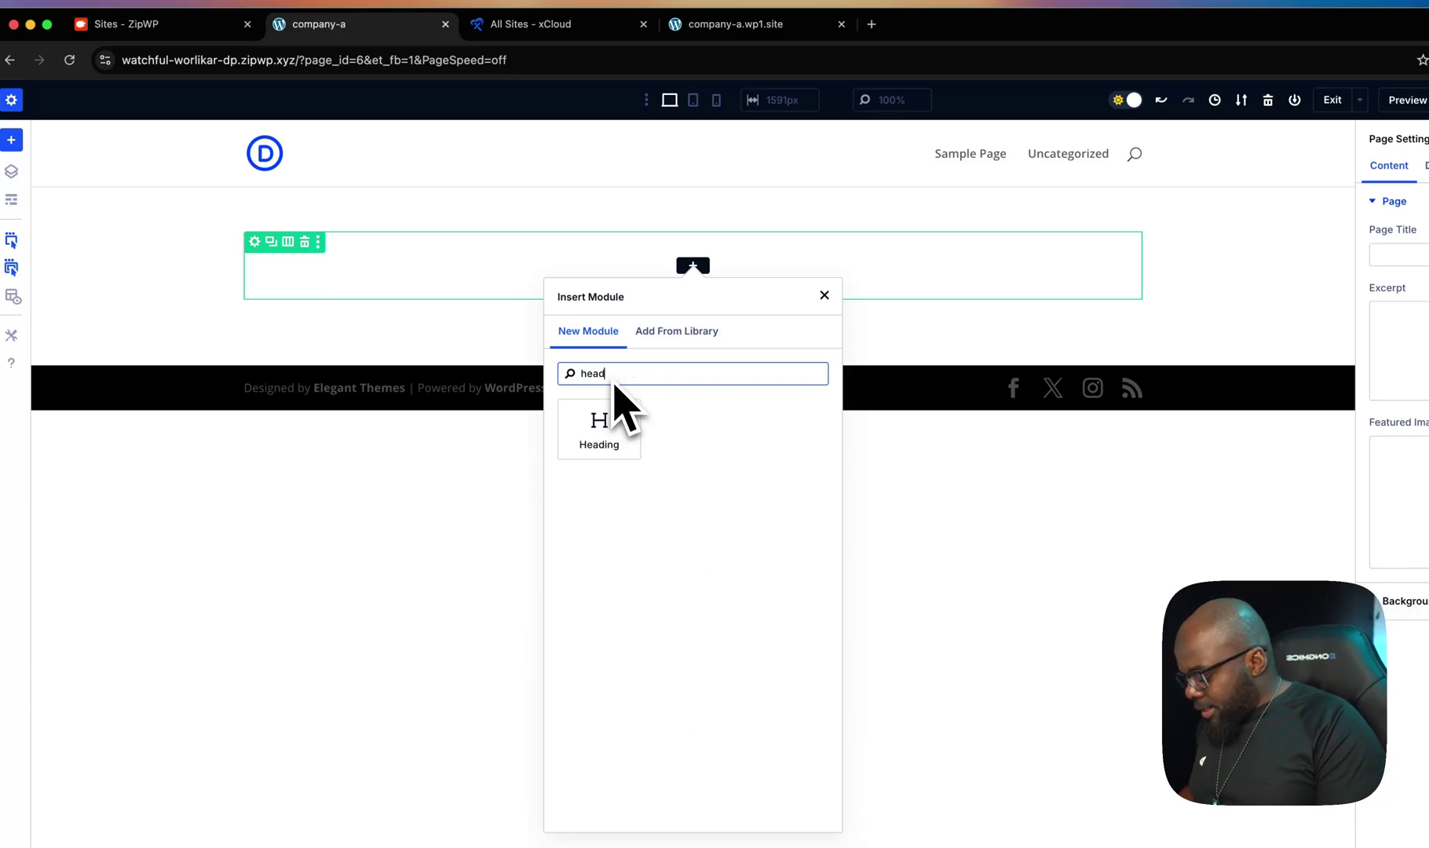
{"action": "left_click", "coordinate": [627, 450]}
{"action": "left_click", "coordinate": [443, 273]}
{"action": "key", "text": "ctrl+a"}
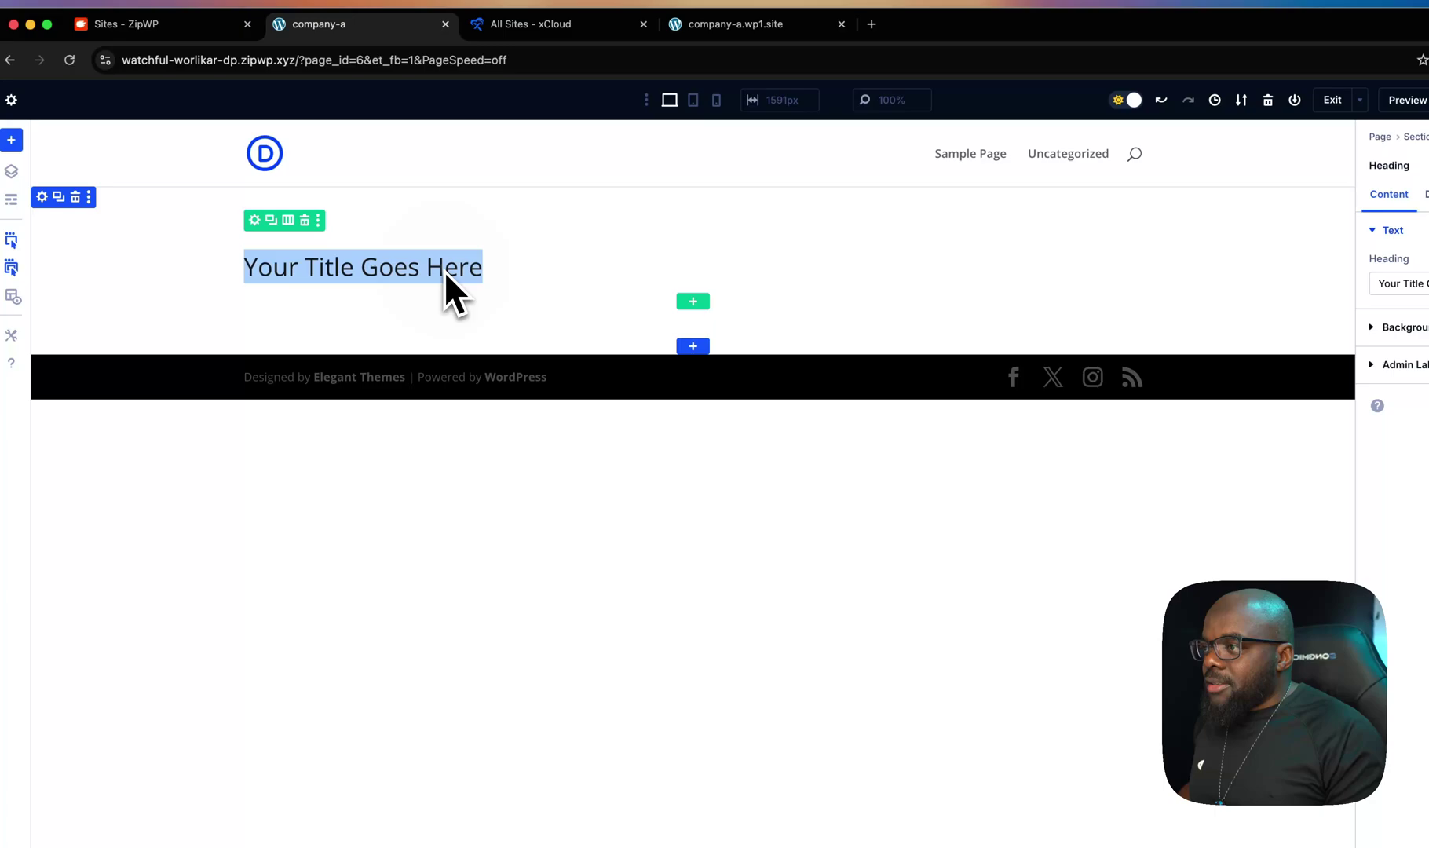
{"action": "type", "text": "This"}
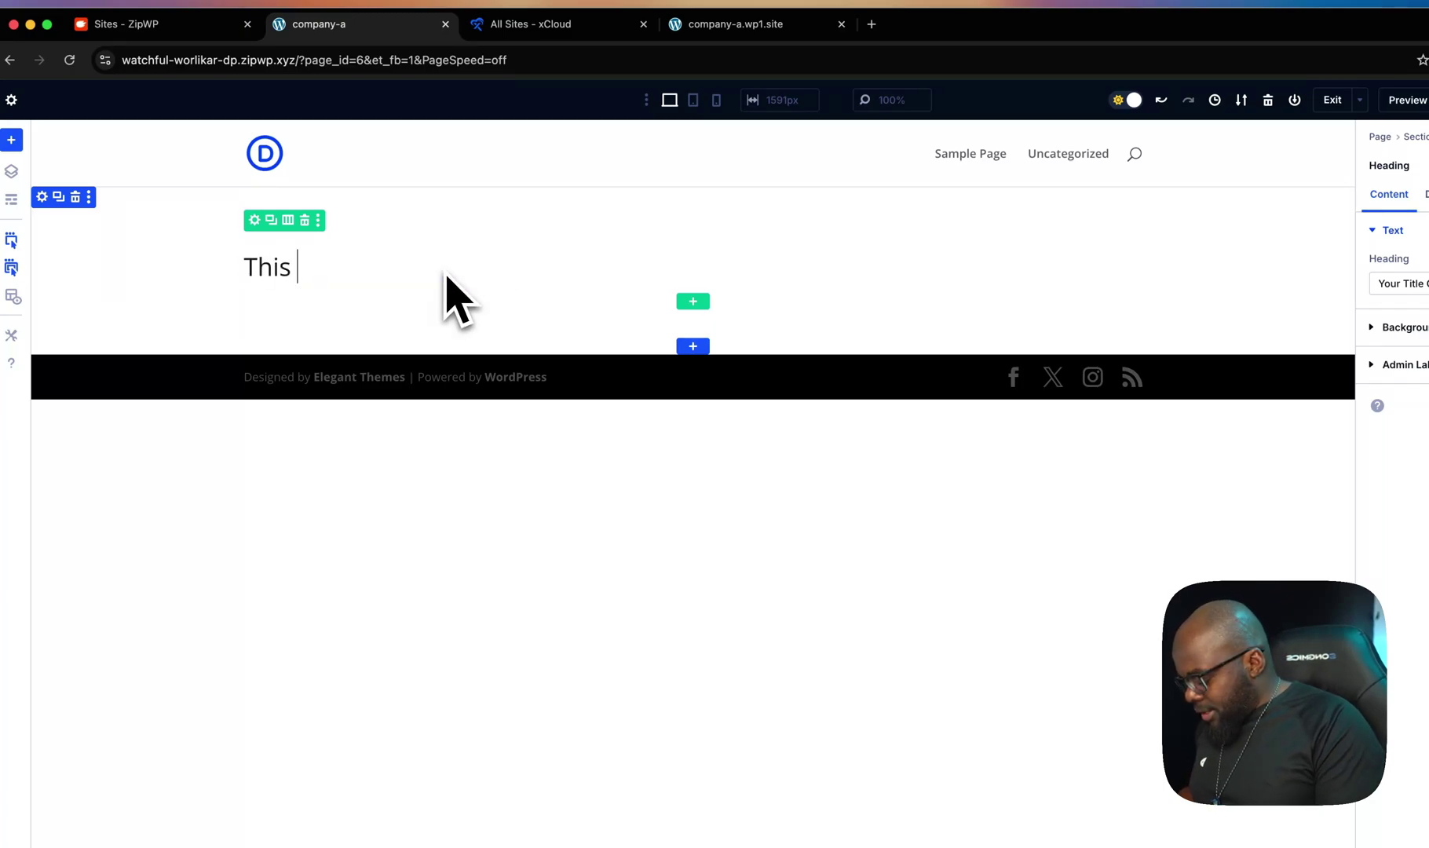
{"action": "type", "text": " Is "}
{"action": "type", "text": "Com"}
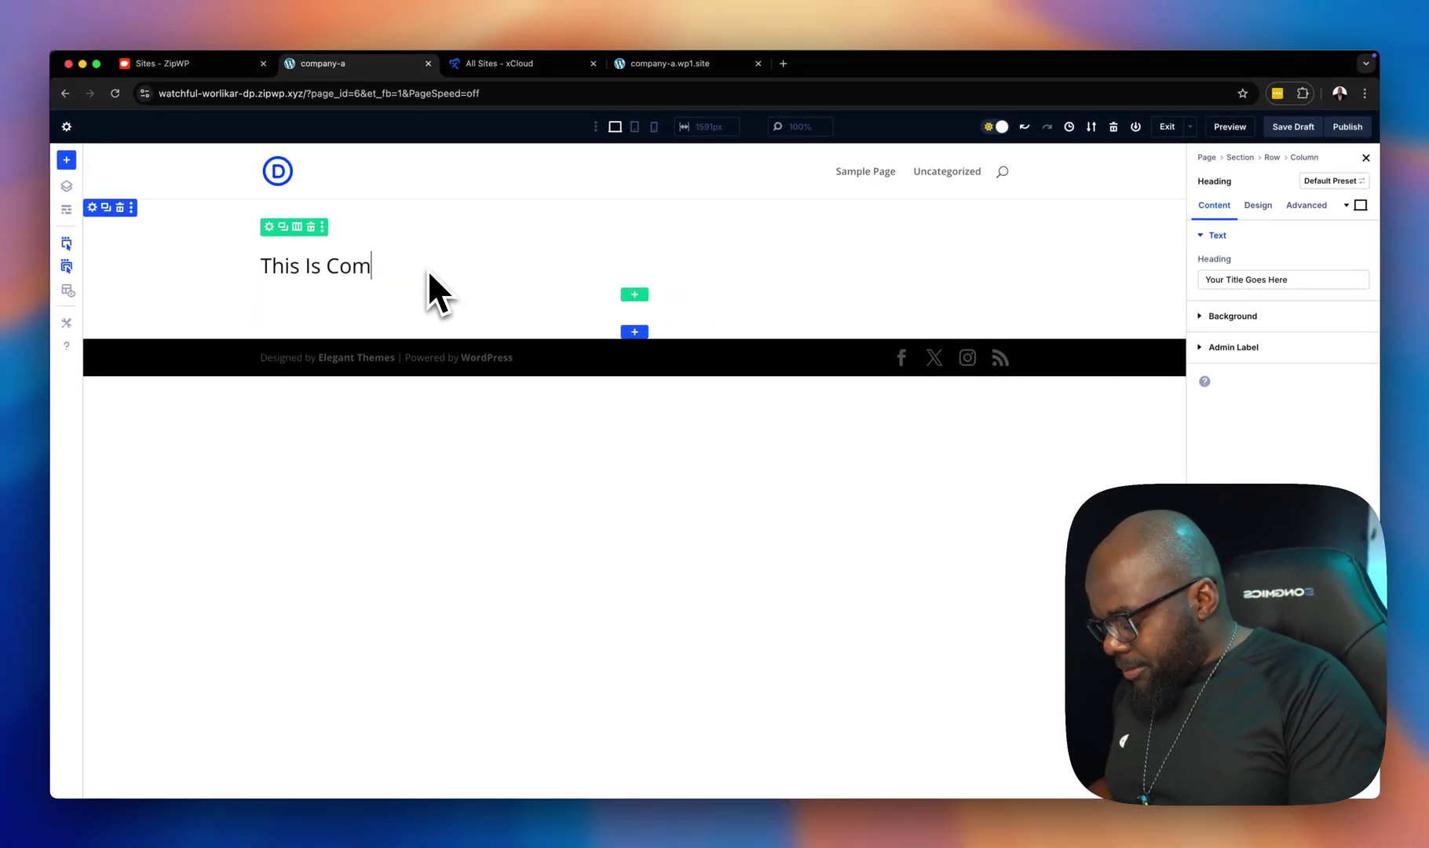
{"action": "type", "text": "pany "}
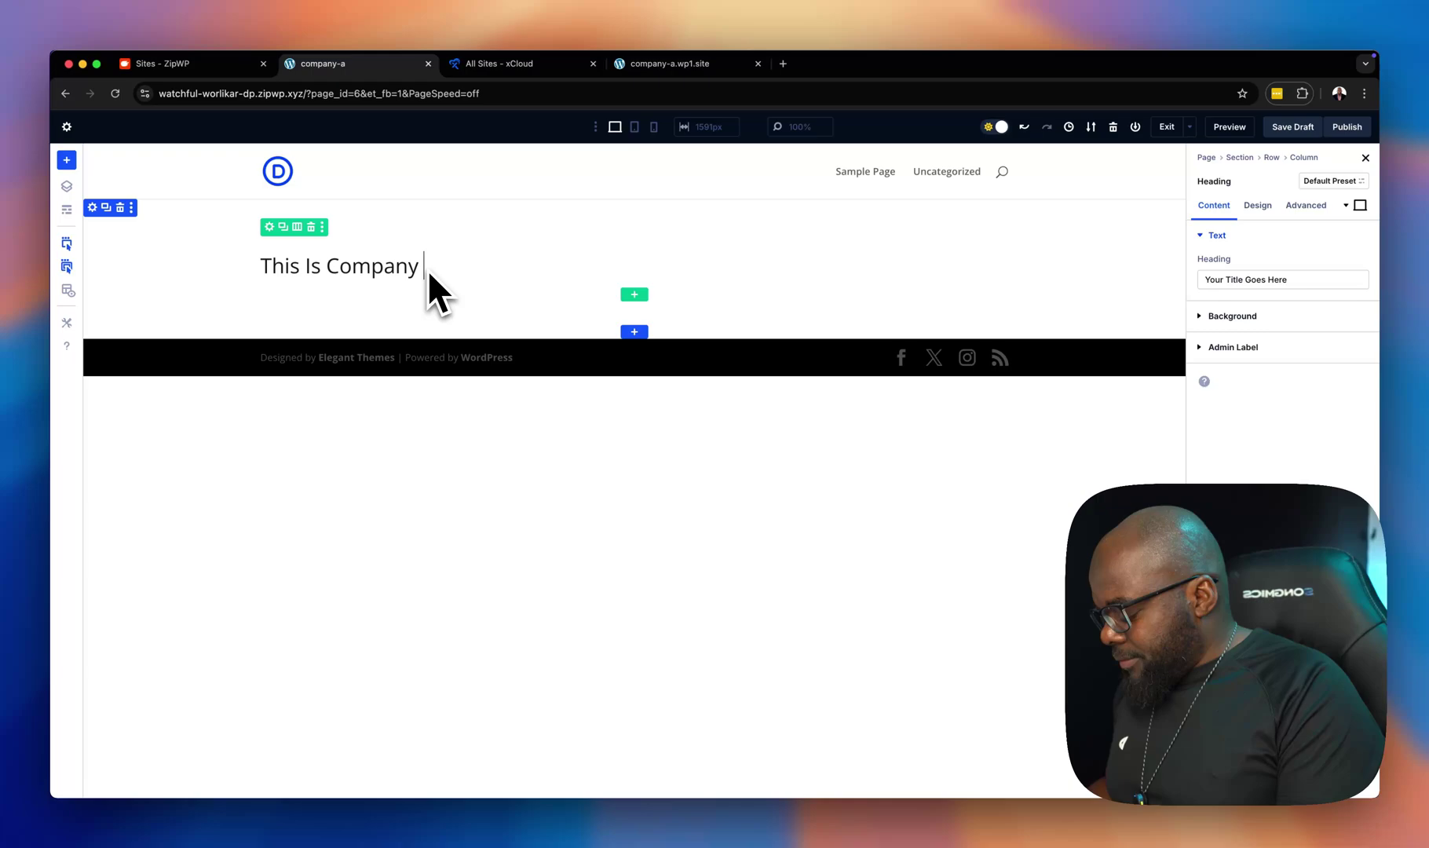
{"action": "type", "text": "A"}
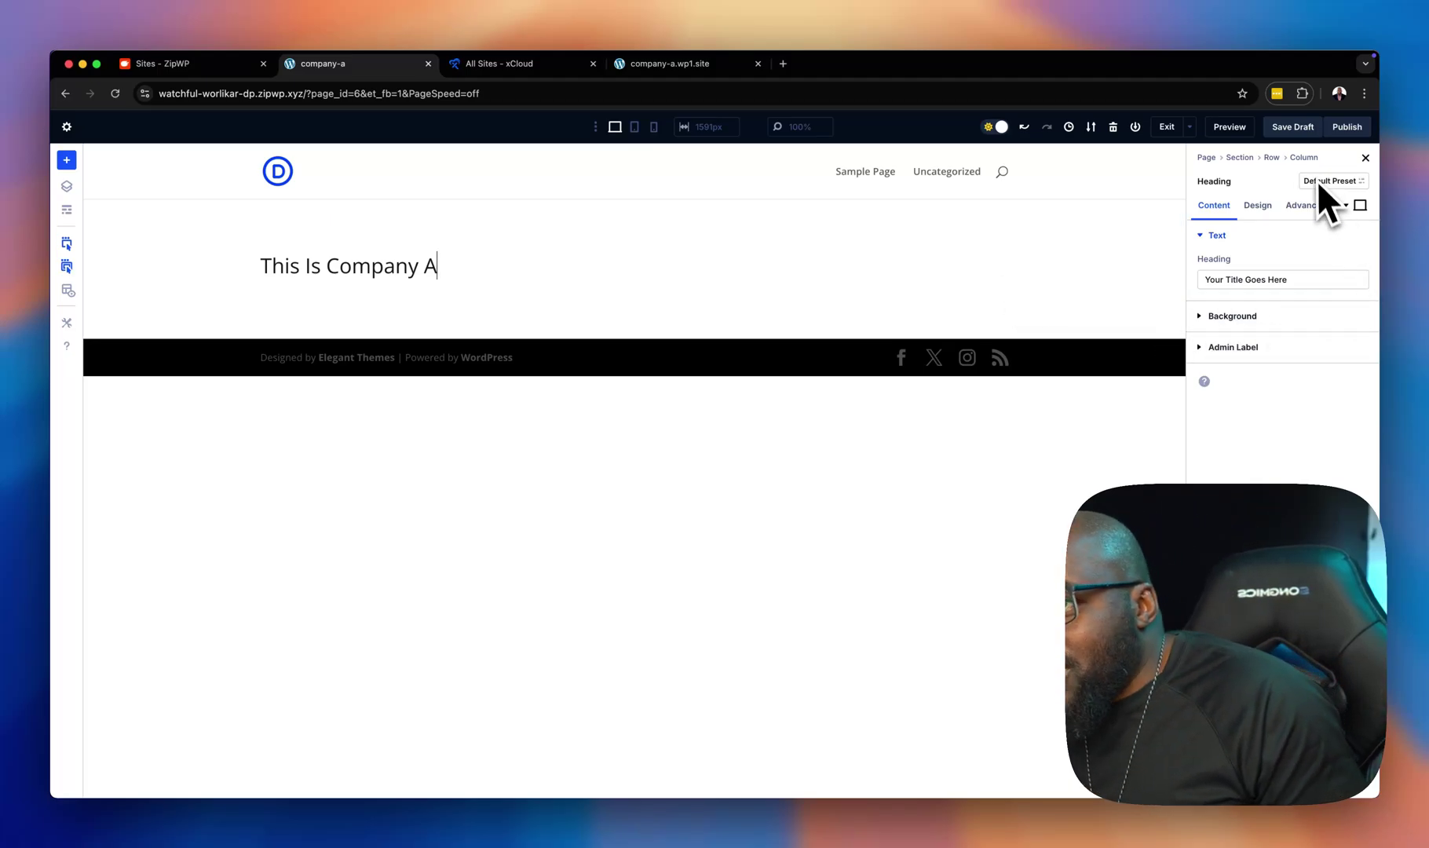
{"action": "left_click", "coordinate": [1347, 127]}
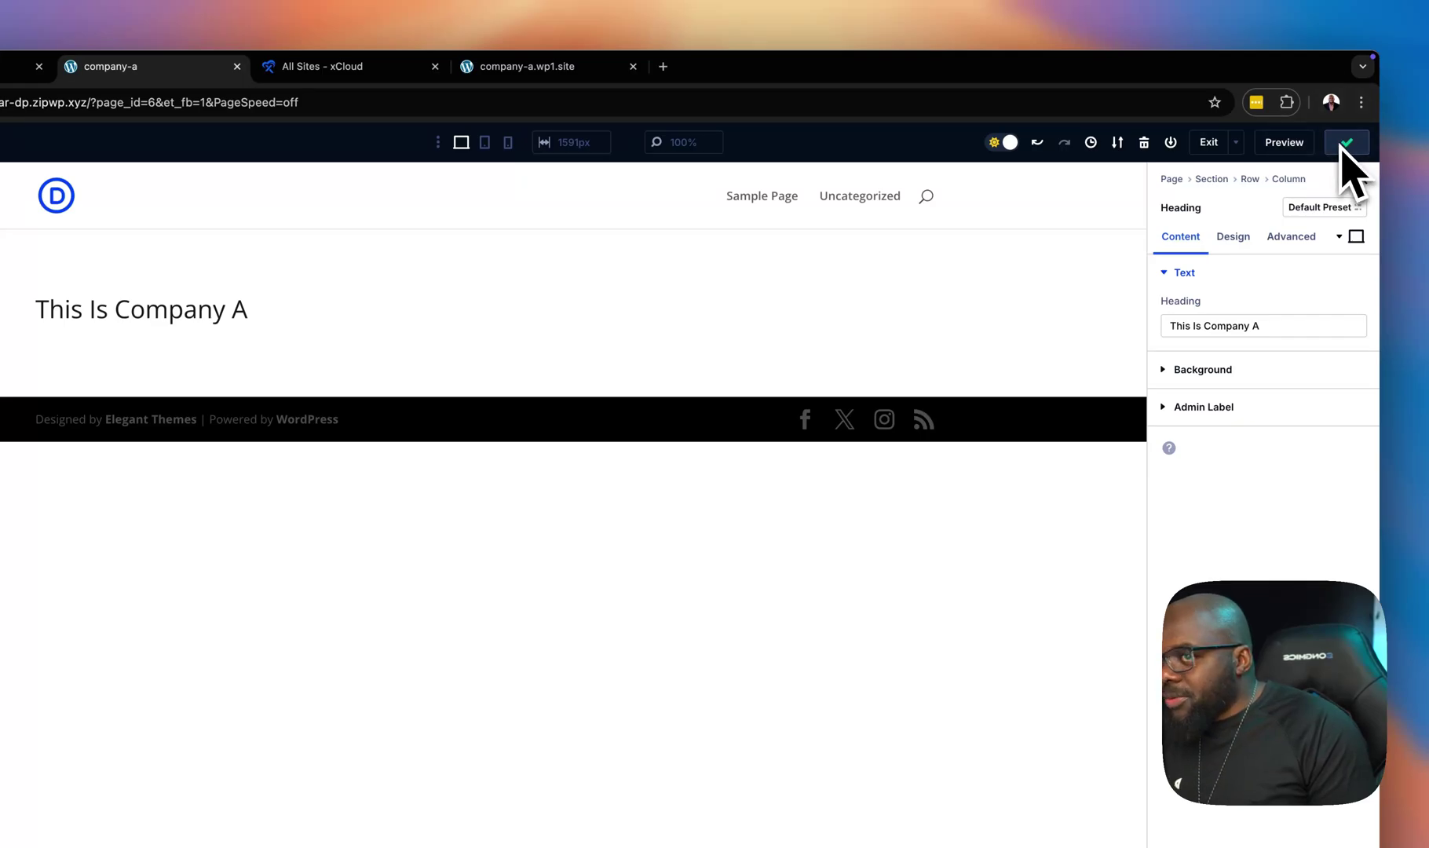
Step: Leave the builder and retitle the untitled page to Home via Quick Edit in Pages
{"action": "left_click", "coordinate": [1209, 144]}
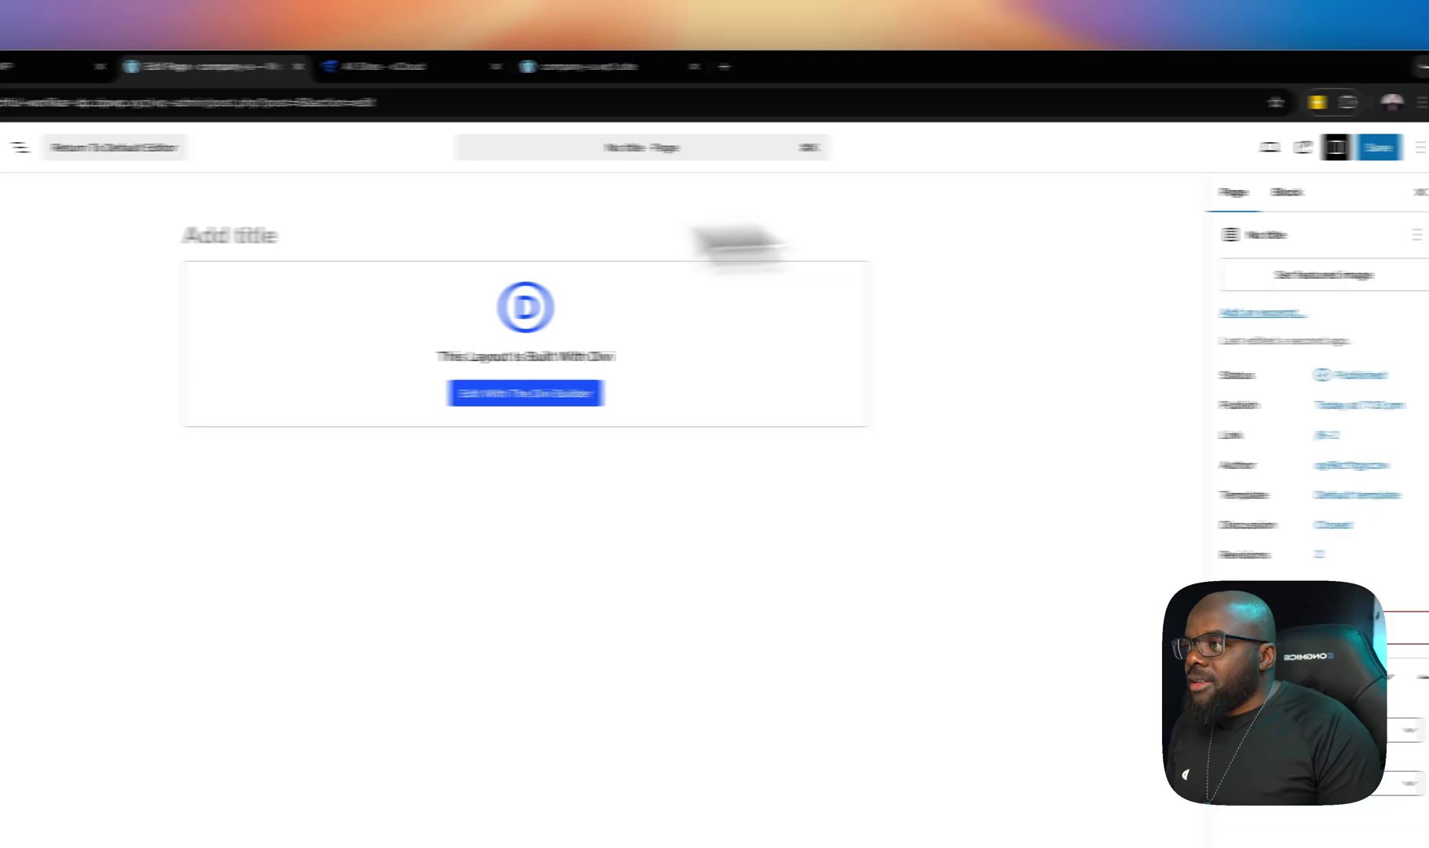
{"action": "left_click", "coordinate": [74, 157]}
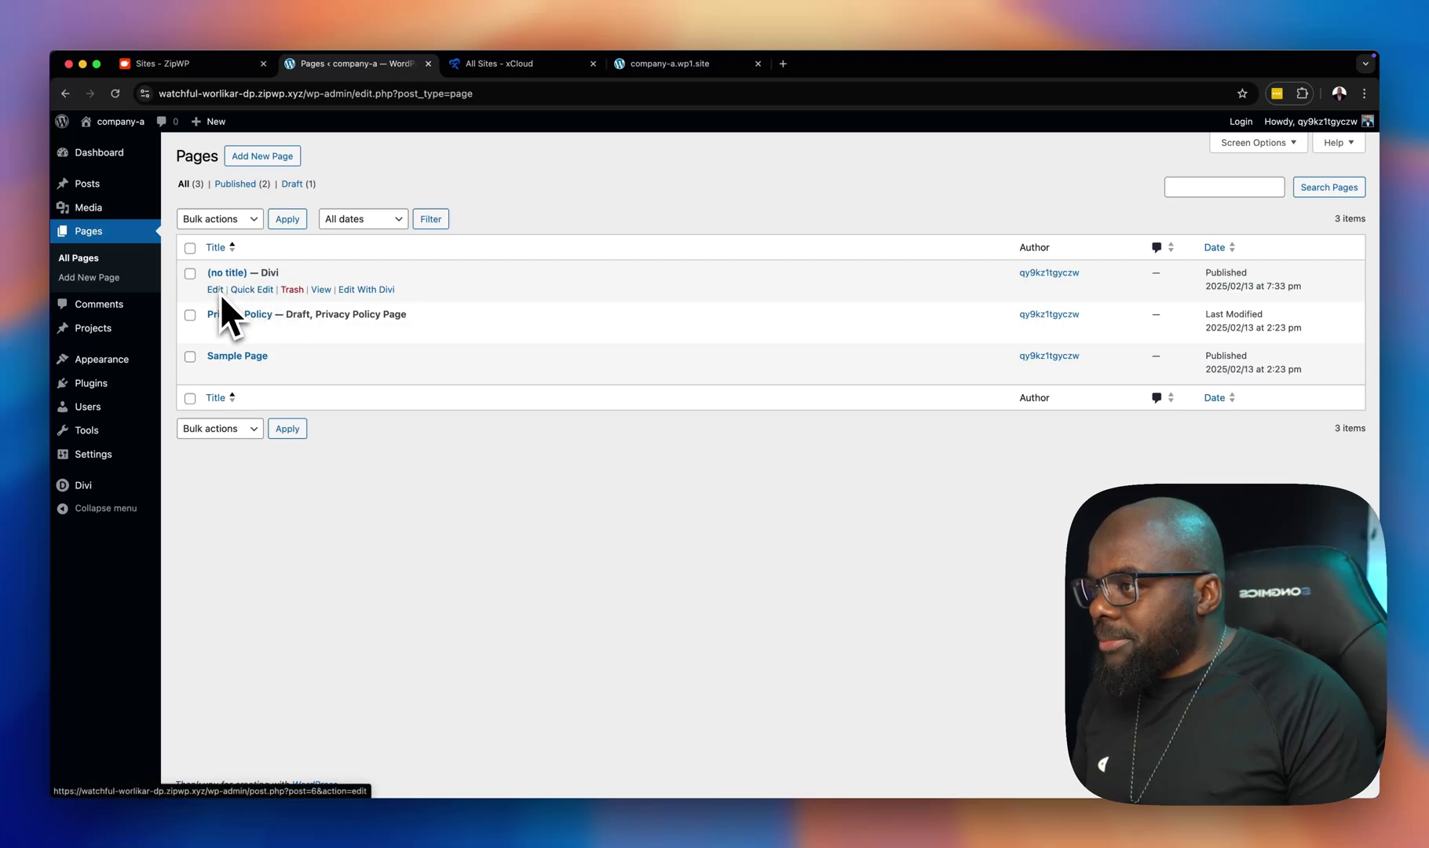
{"action": "left_click", "coordinate": [244, 291]}
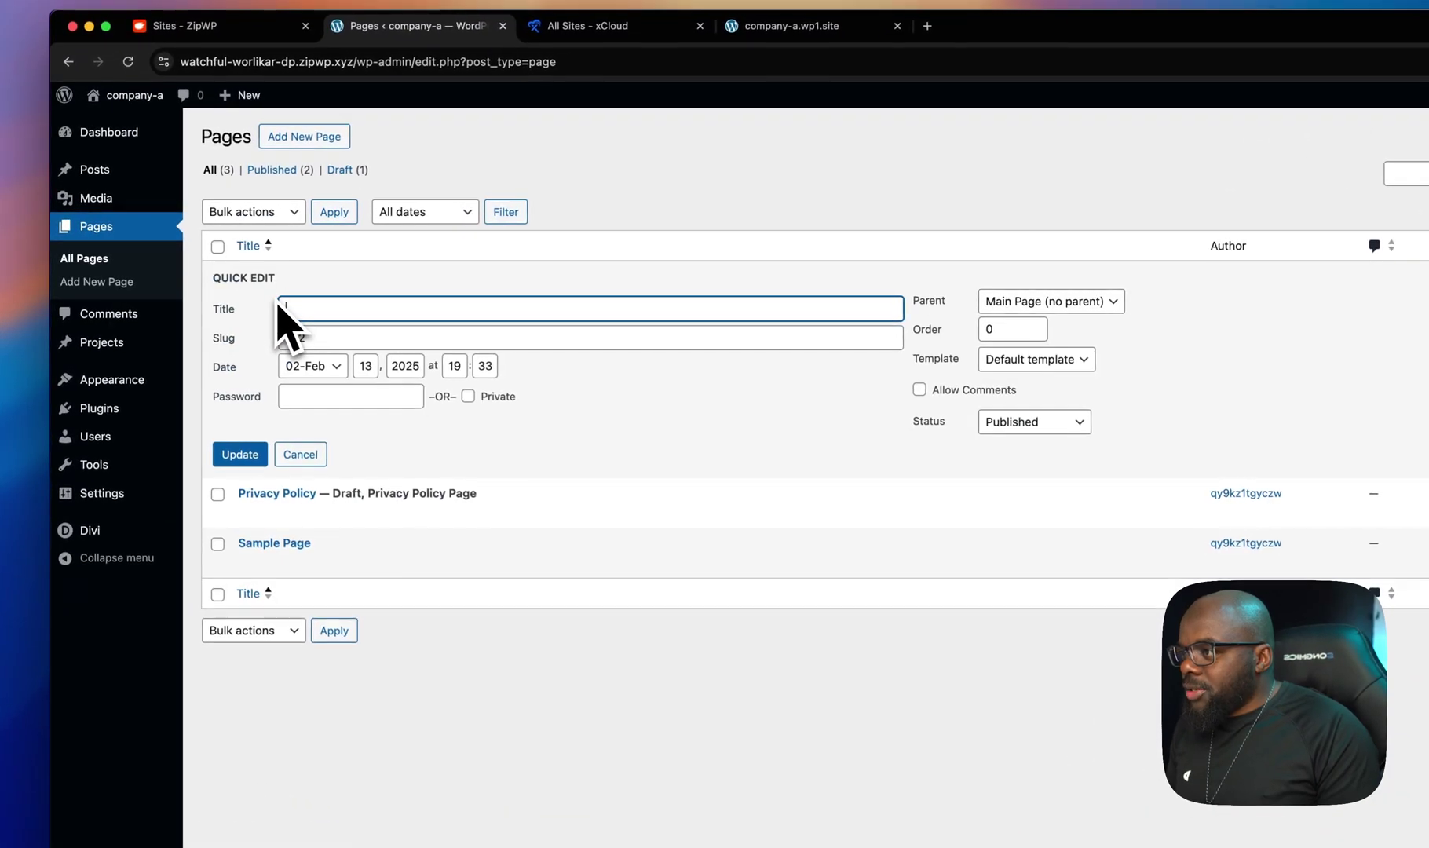
{"action": "type", "text": "H"}
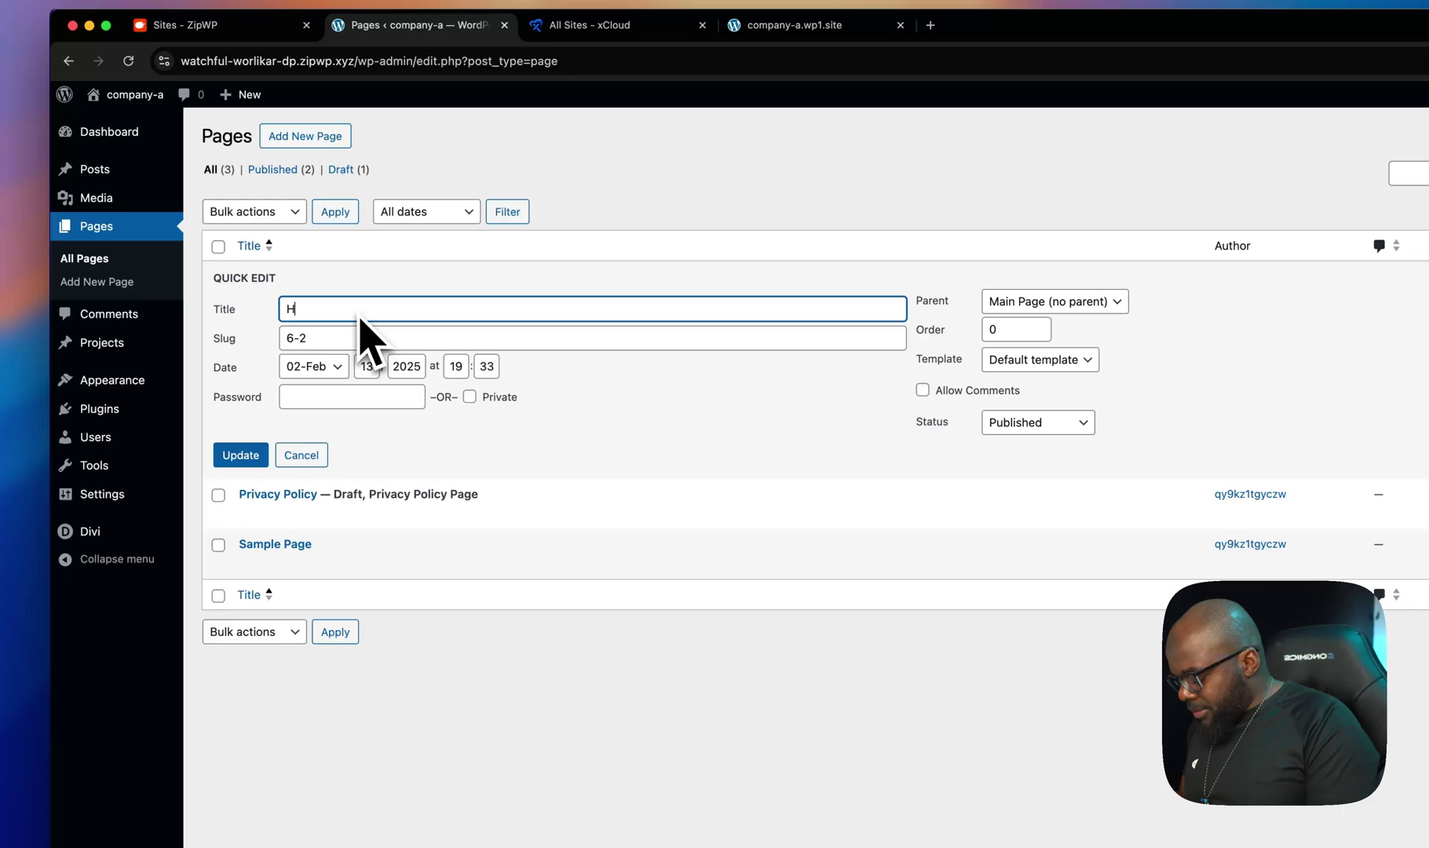
{"action": "type", "text": "ome"}
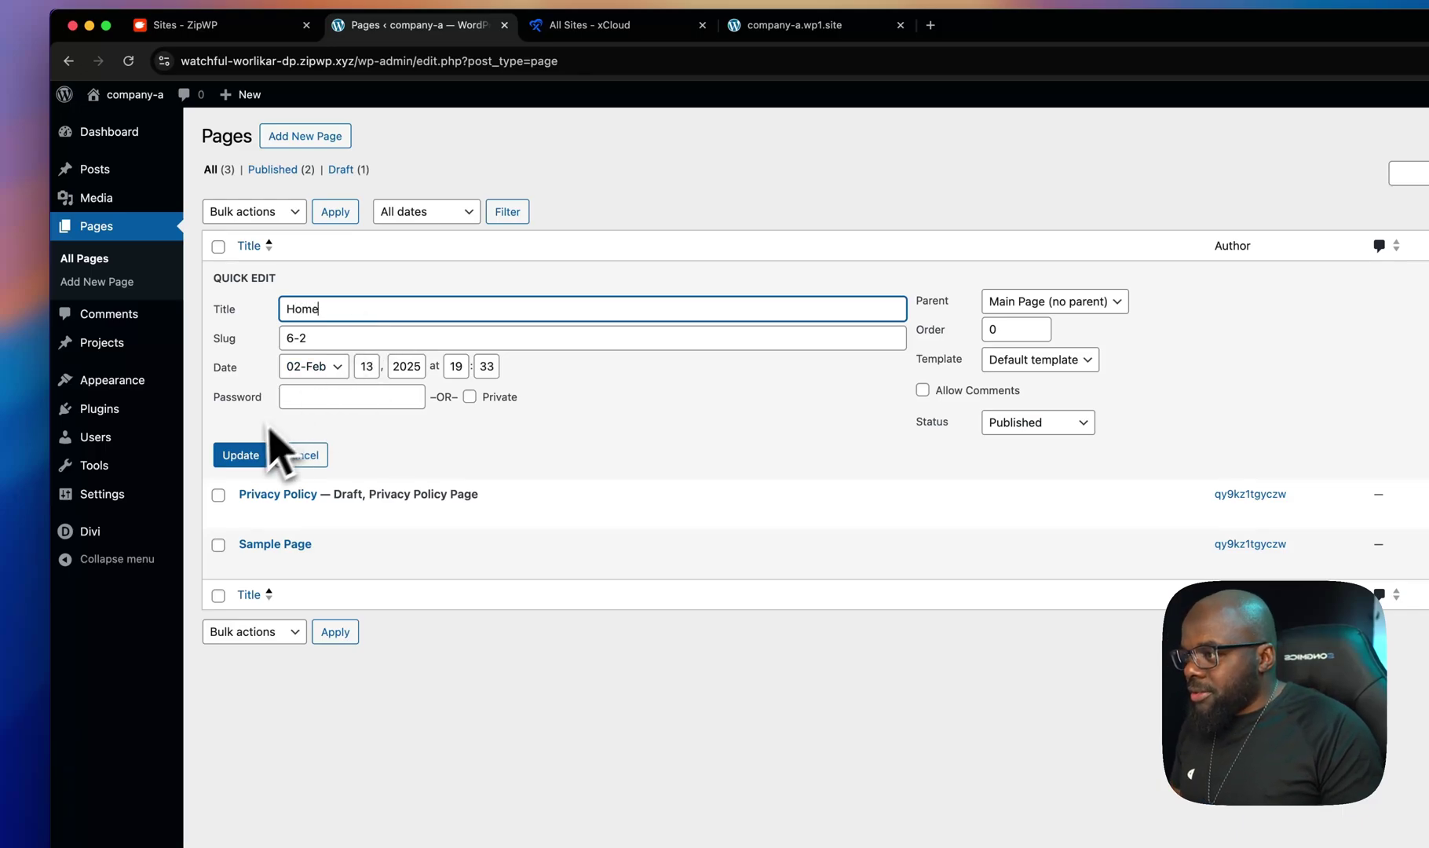
{"action": "left_click", "coordinate": [246, 453]}
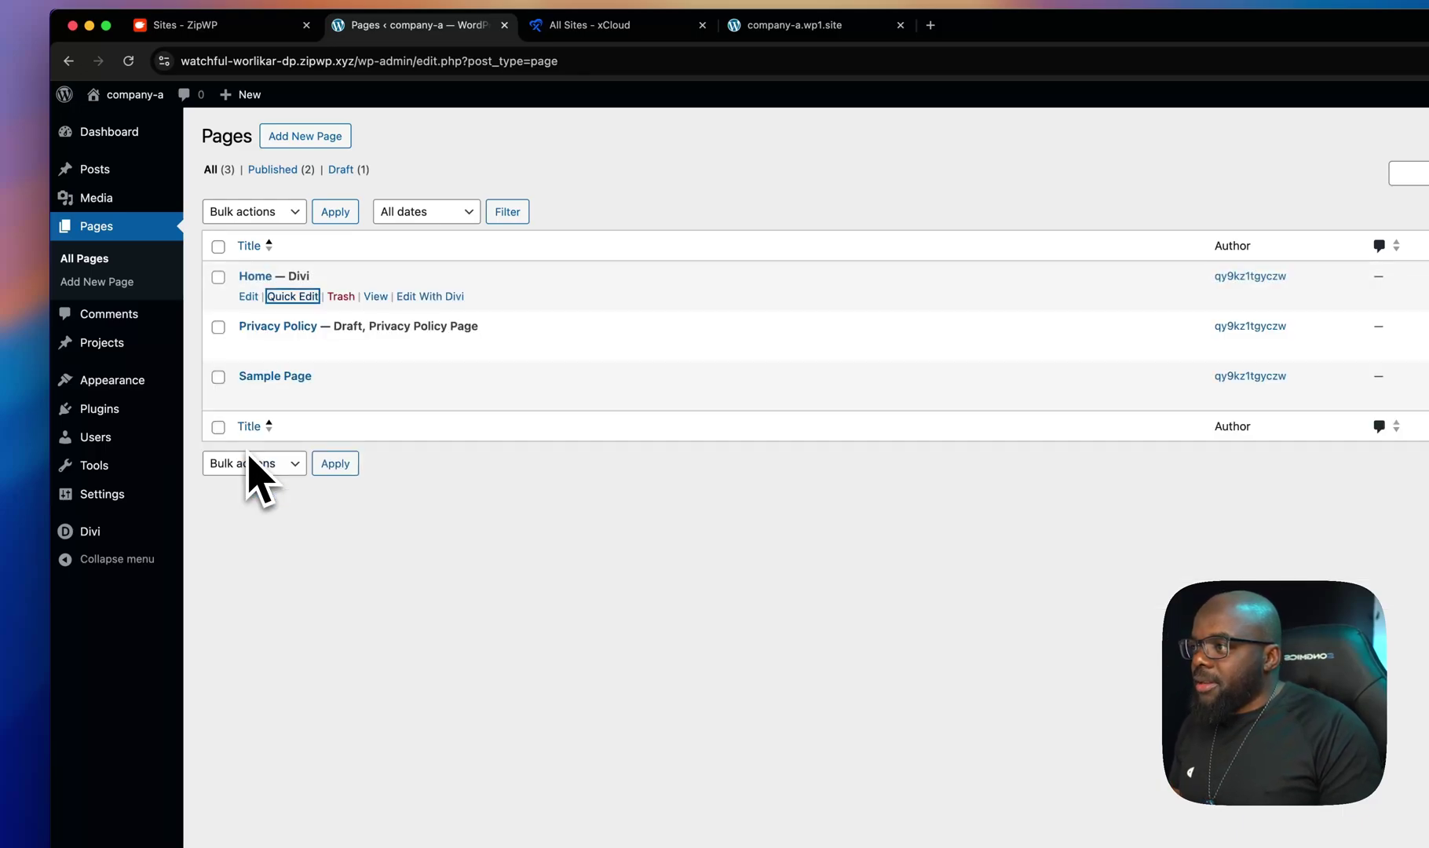
{"action": "mouse_move", "coordinate": [137, 382]}
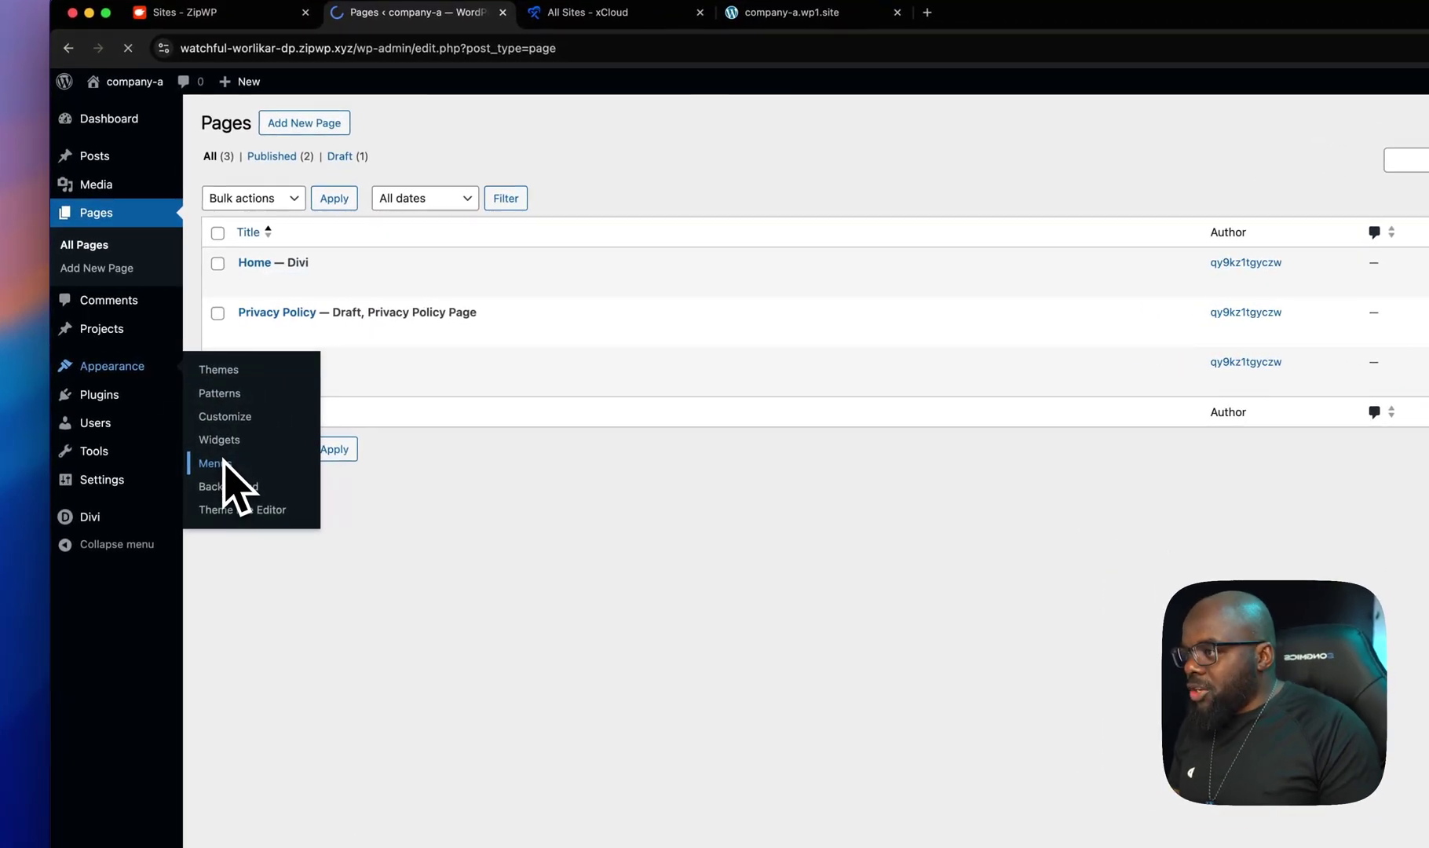
Step: Create a menu named 'main menu' assigned to the Primary Menu location
{"action": "left_click", "coordinate": [191, 441]}
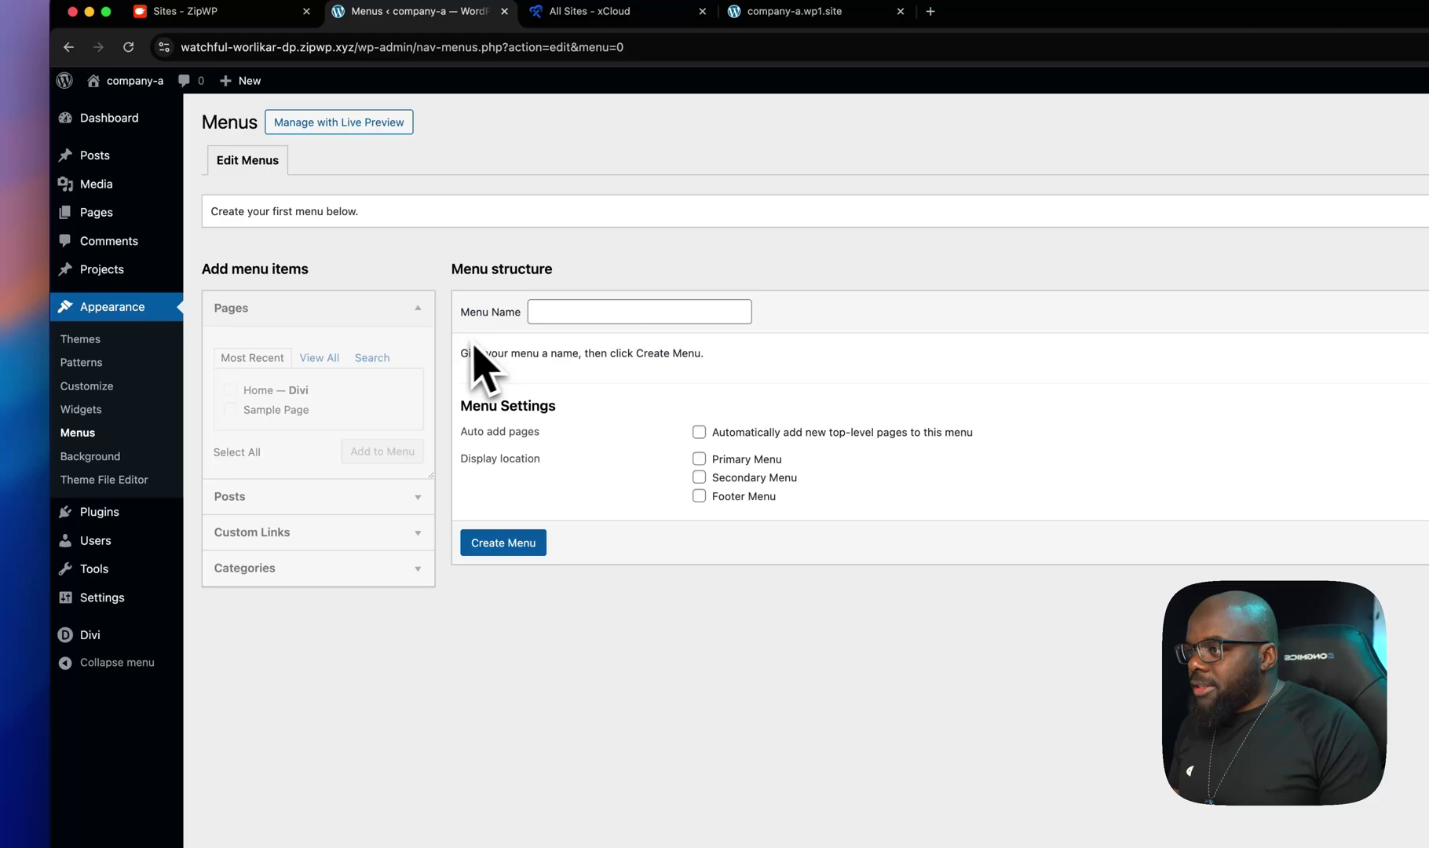
{"action": "left_click", "coordinate": [319, 358]}
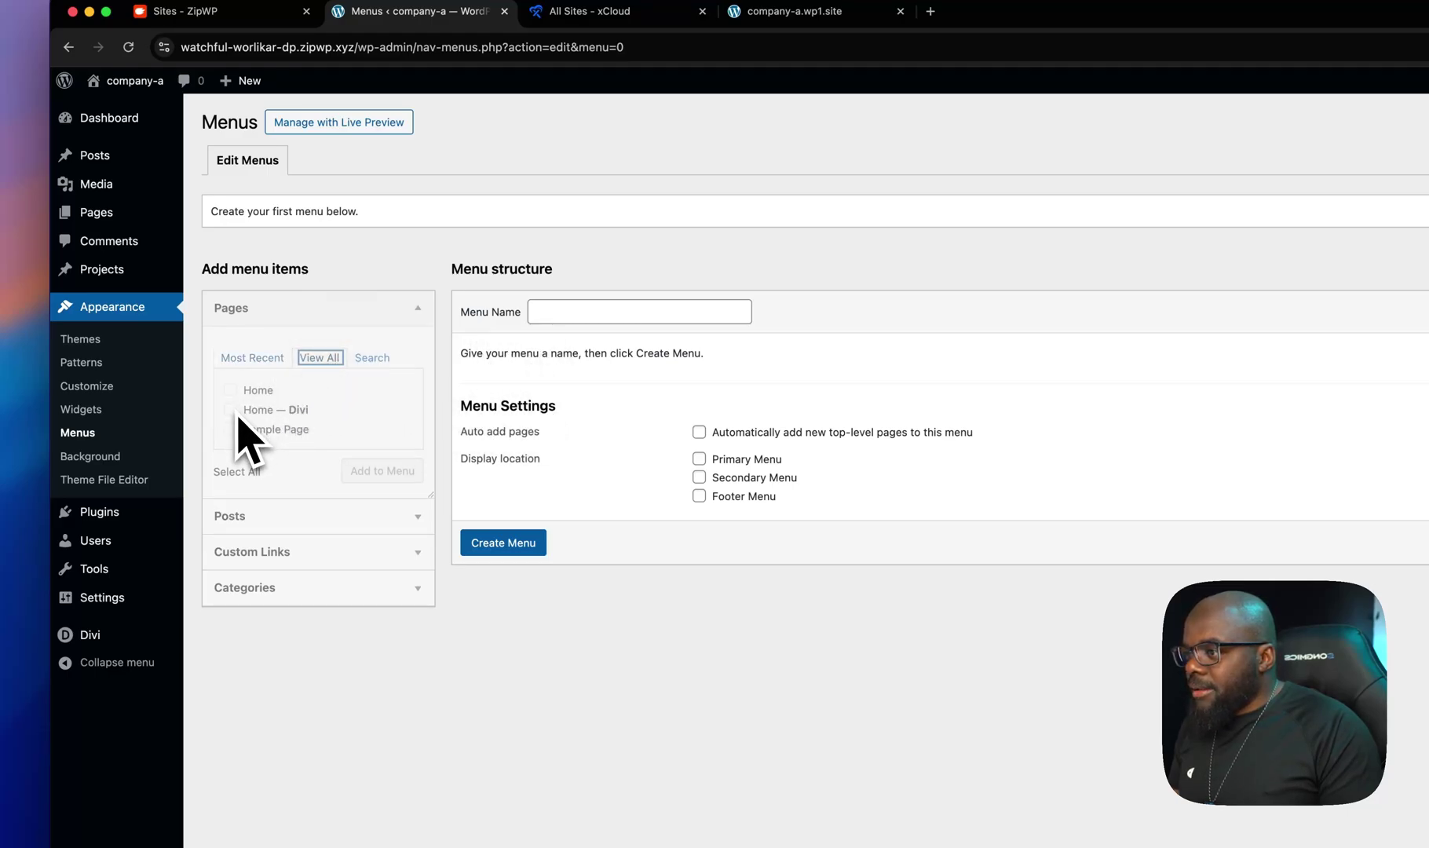
{"action": "left_click", "coordinate": [588, 316]}
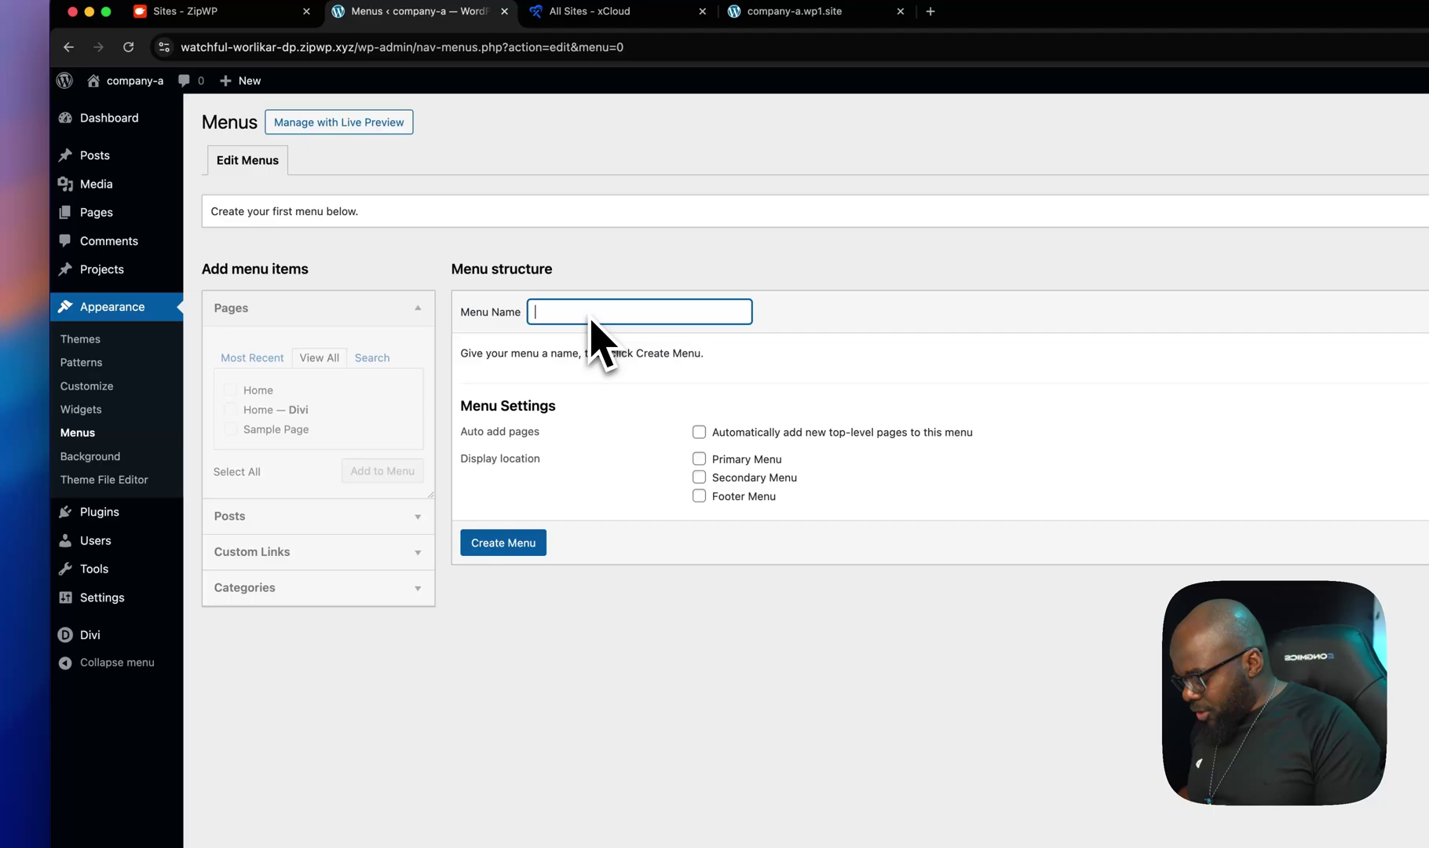
{"action": "type", "text": "main menu"}
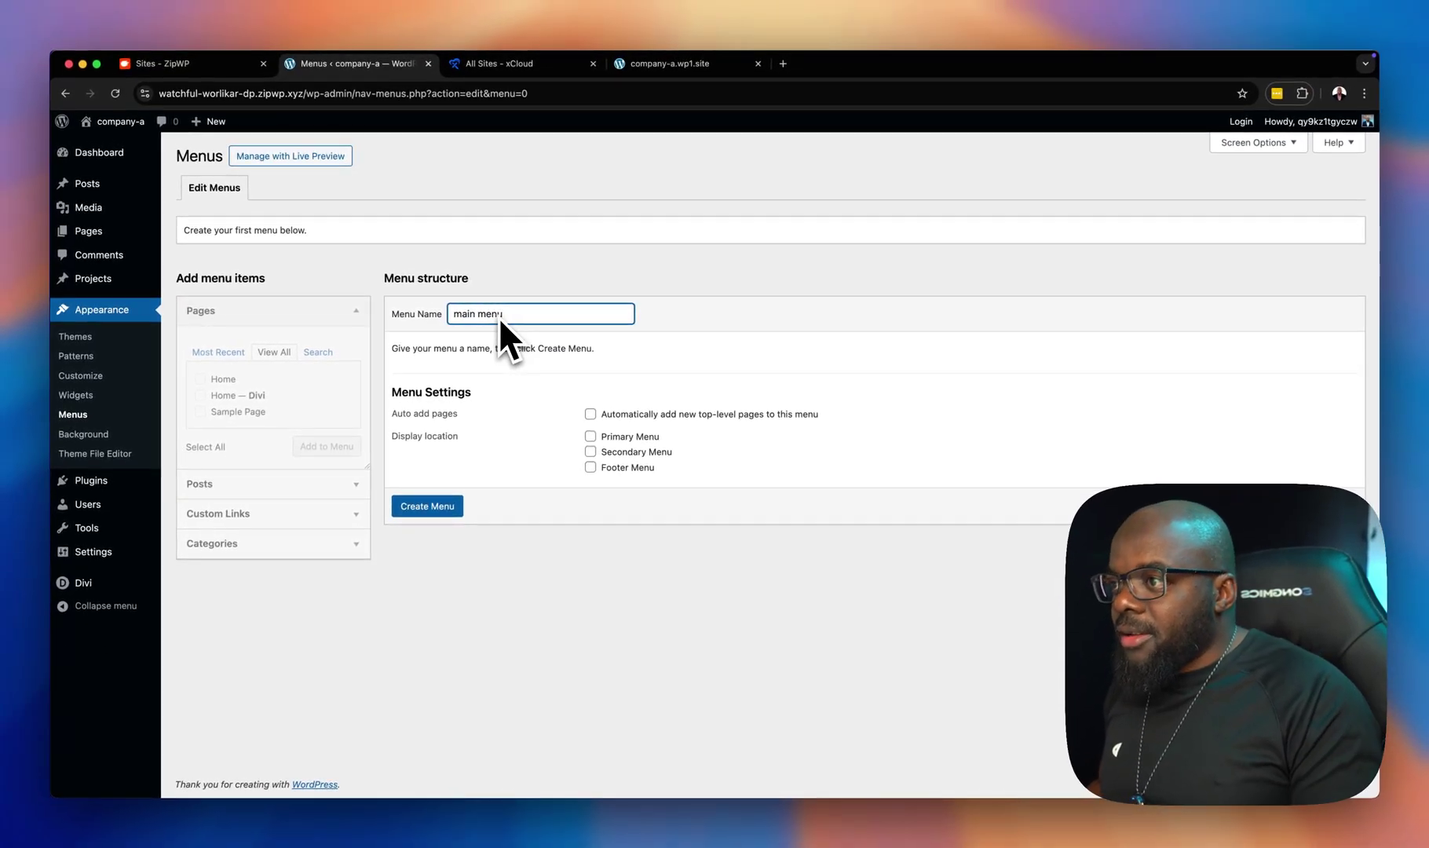
{"action": "left_click", "coordinate": [591, 437]}
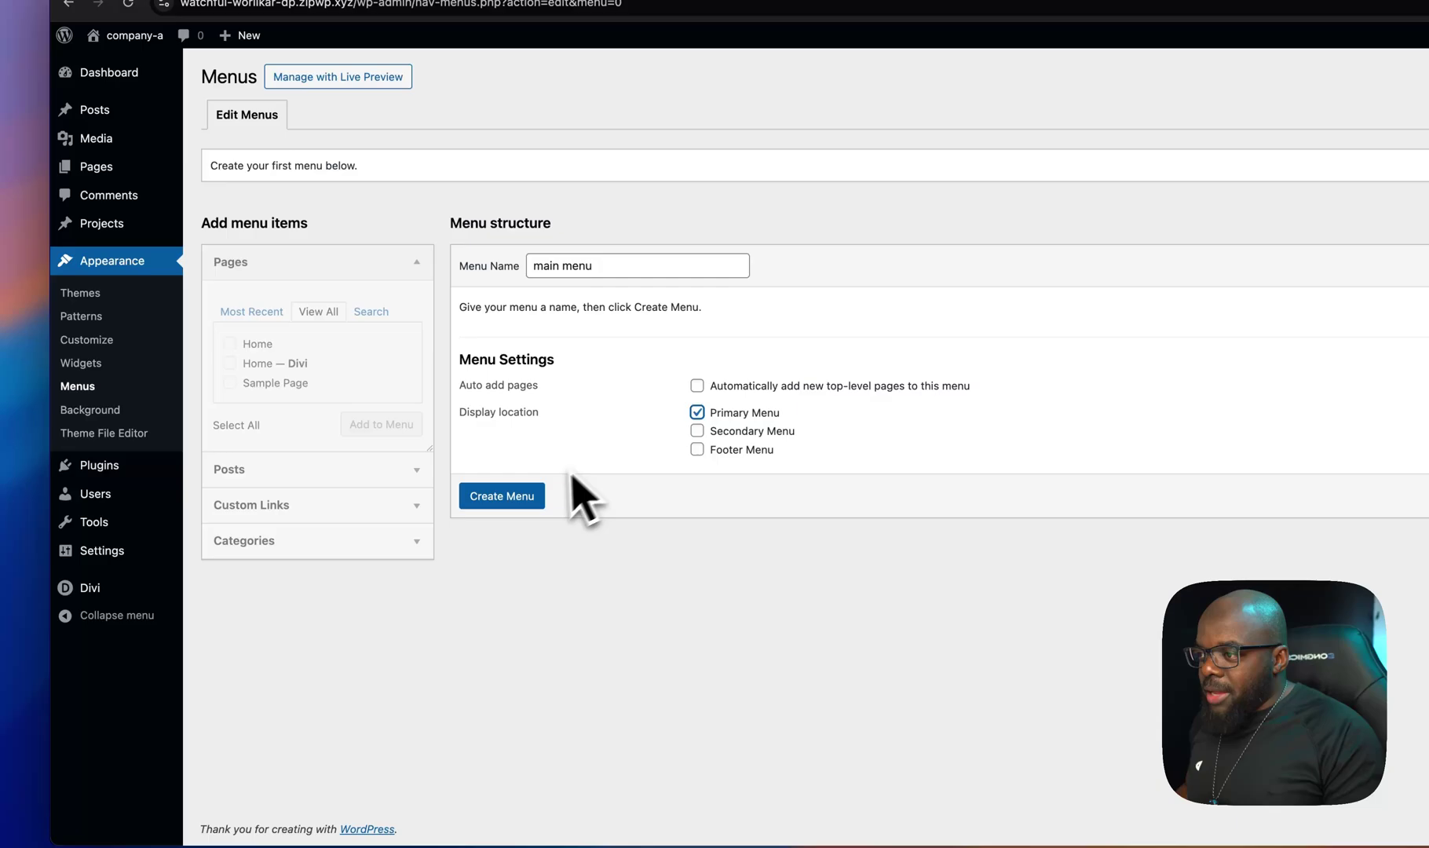
{"action": "left_click", "coordinate": [521, 498]}
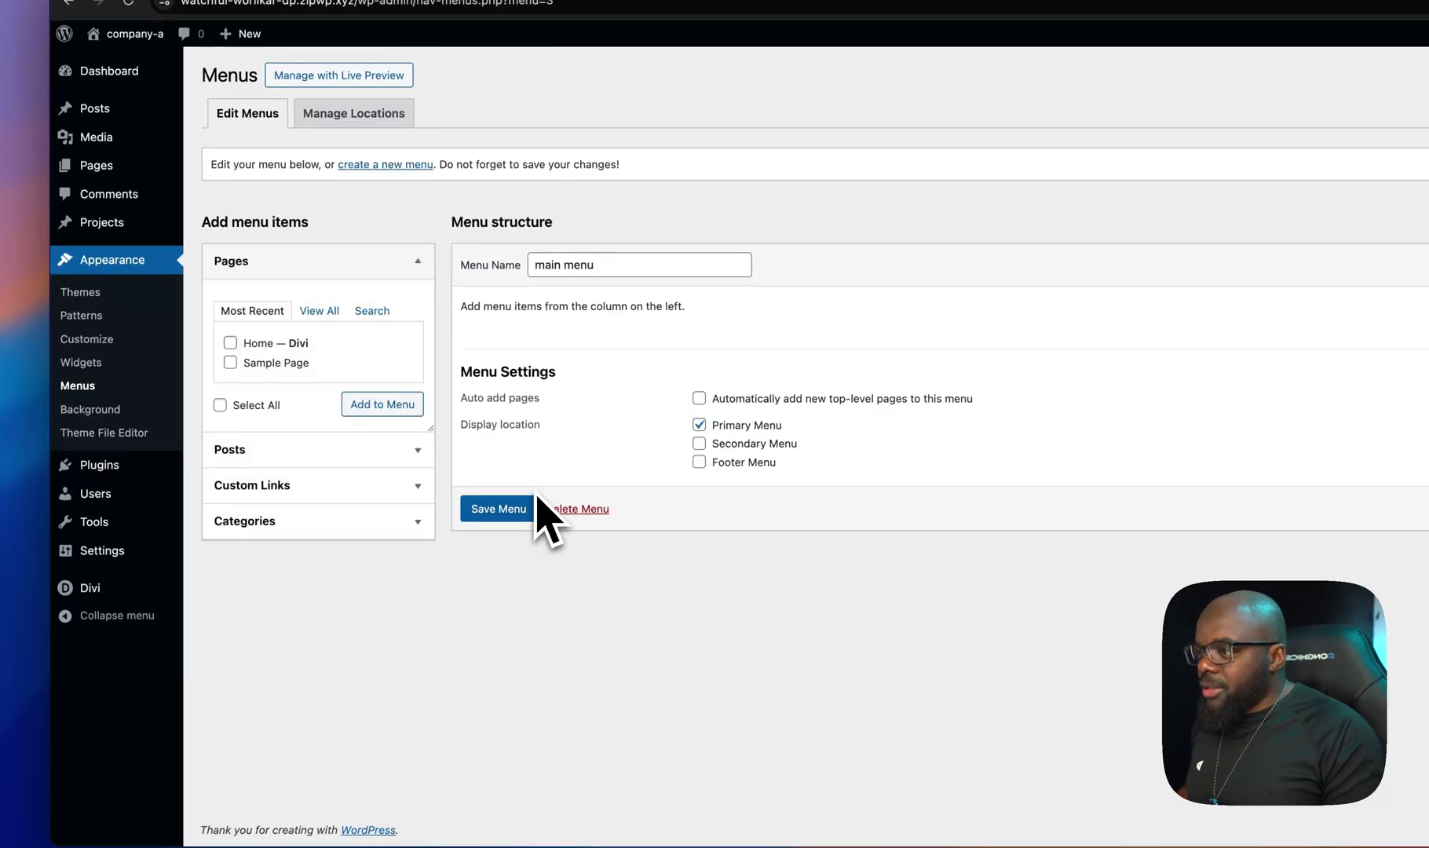
Step: Add the Home — Divi page to main menu and save it
{"action": "left_click", "coordinate": [230, 343]}
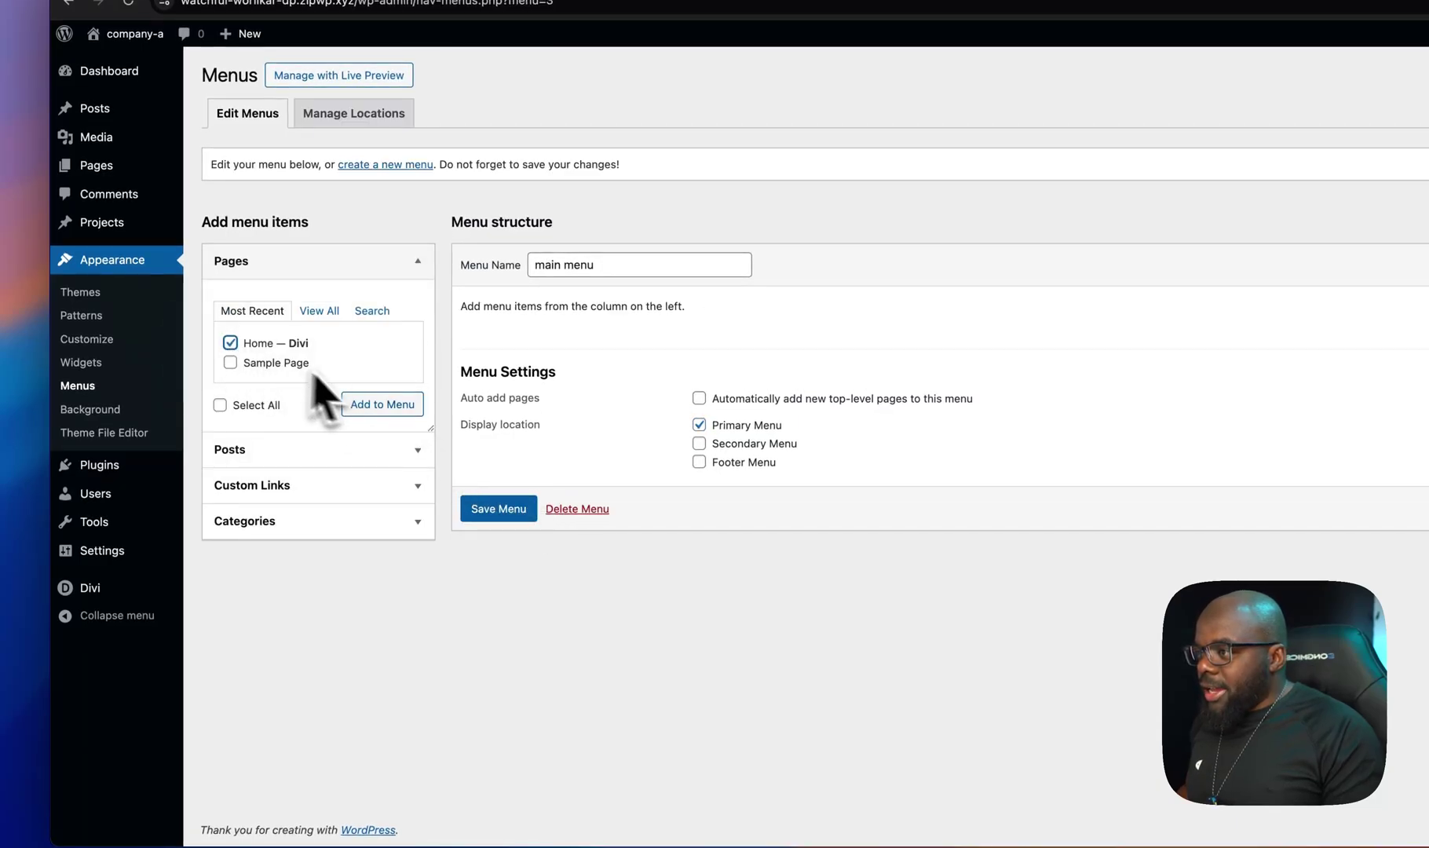
{"action": "left_click", "coordinate": [402, 409]}
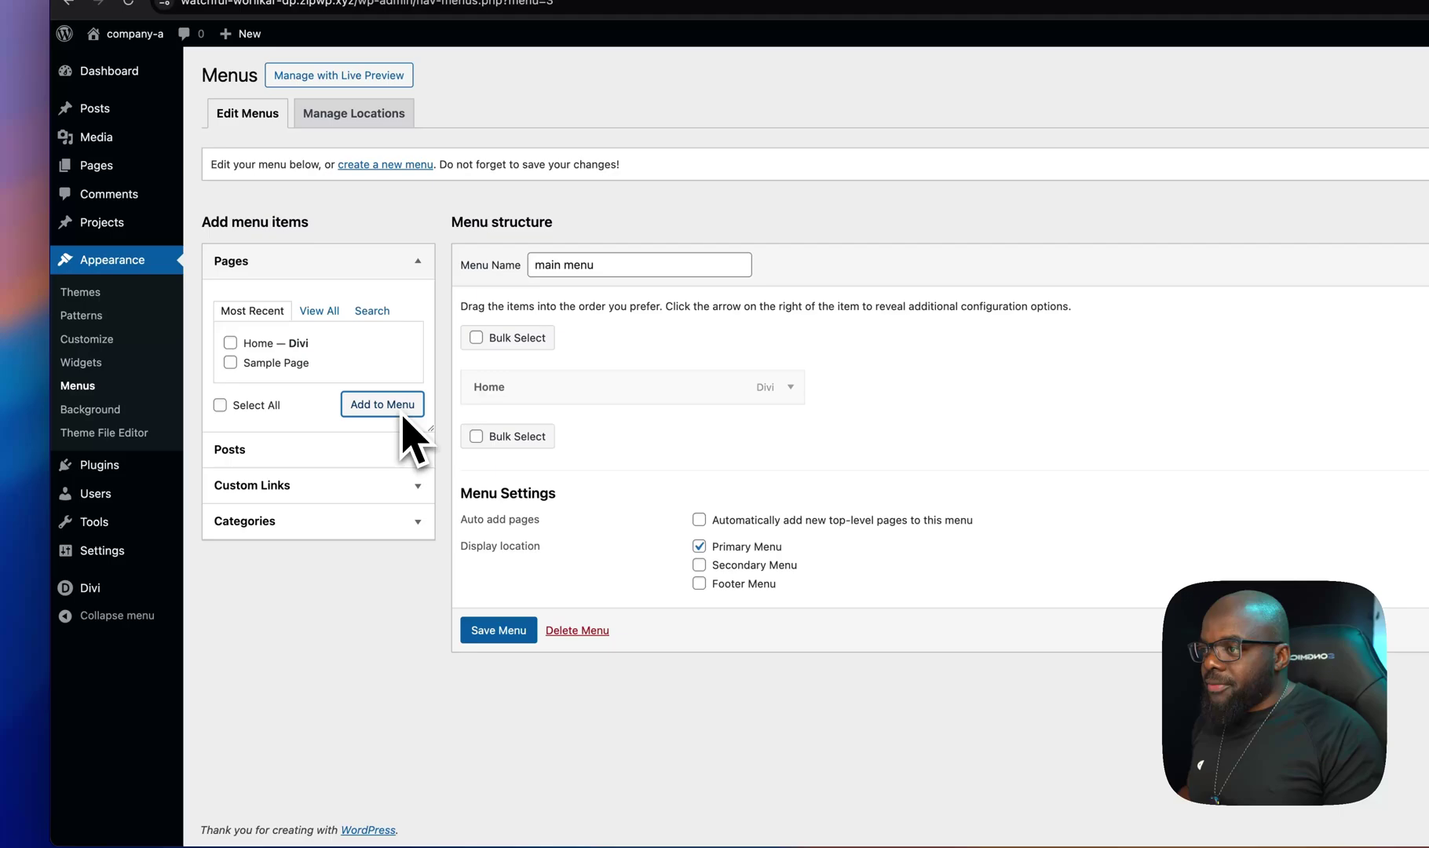
{"action": "left_click", "coordinate": [507, 628]}
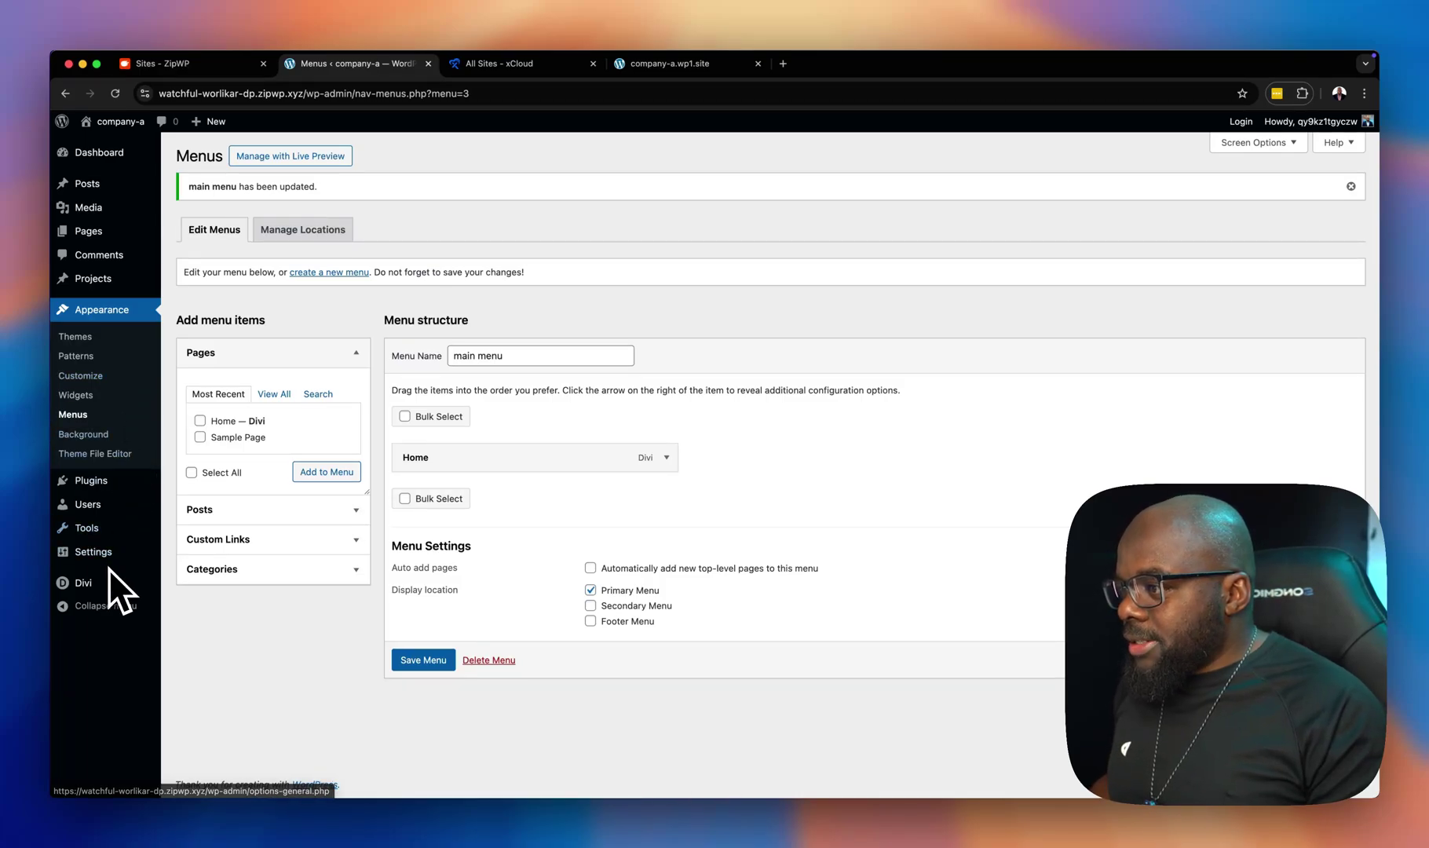
Step: Set Reading Settings to a static homepage using the Home page and save
{"action": "mouse_move", "coordinate": [112, 555]}
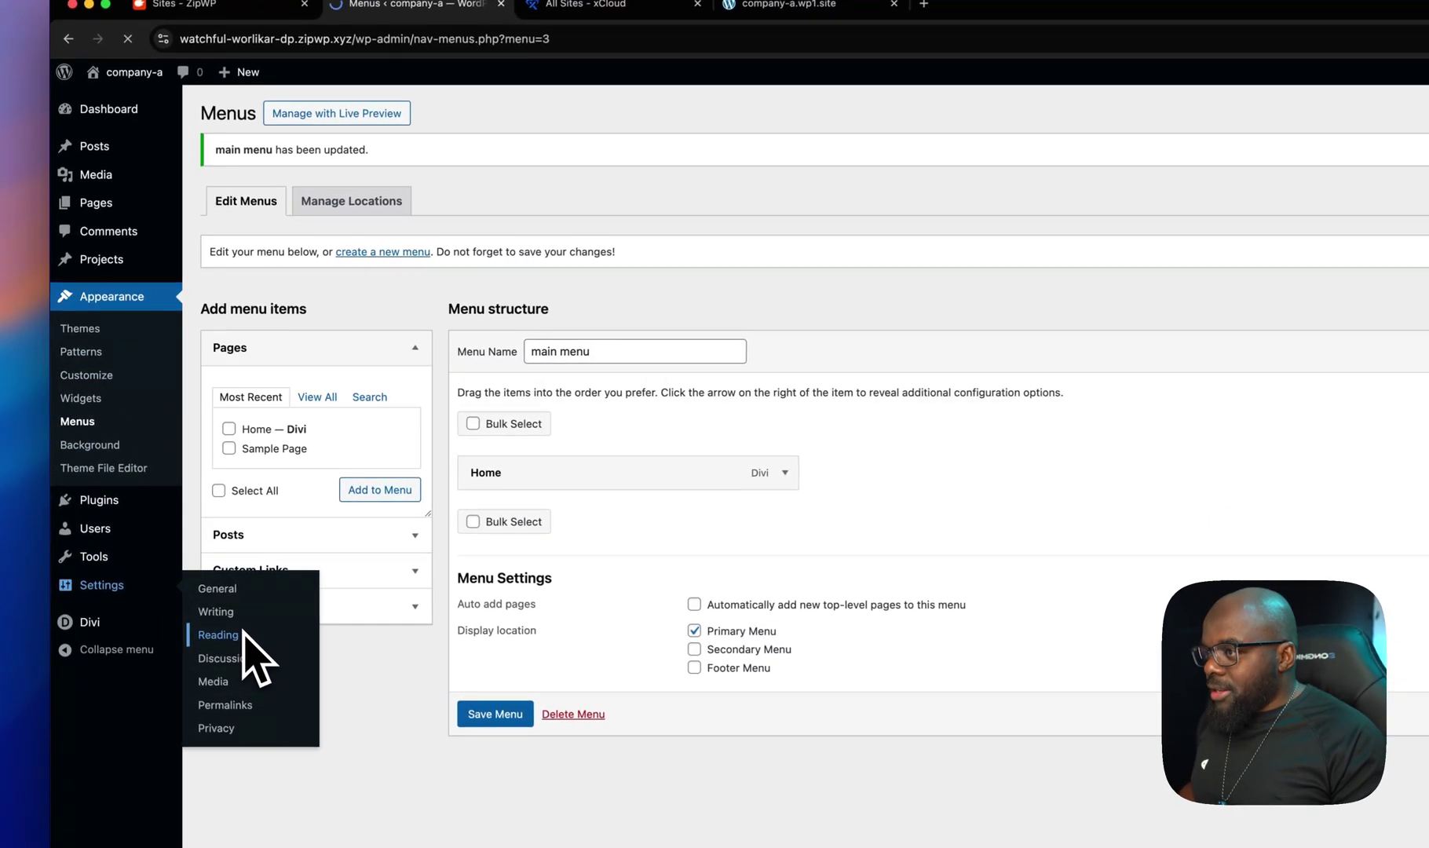
{"action": "left_click", "coordinate": [232, 616]}
{"action": "left_click", "coordinate": [391, 183]}
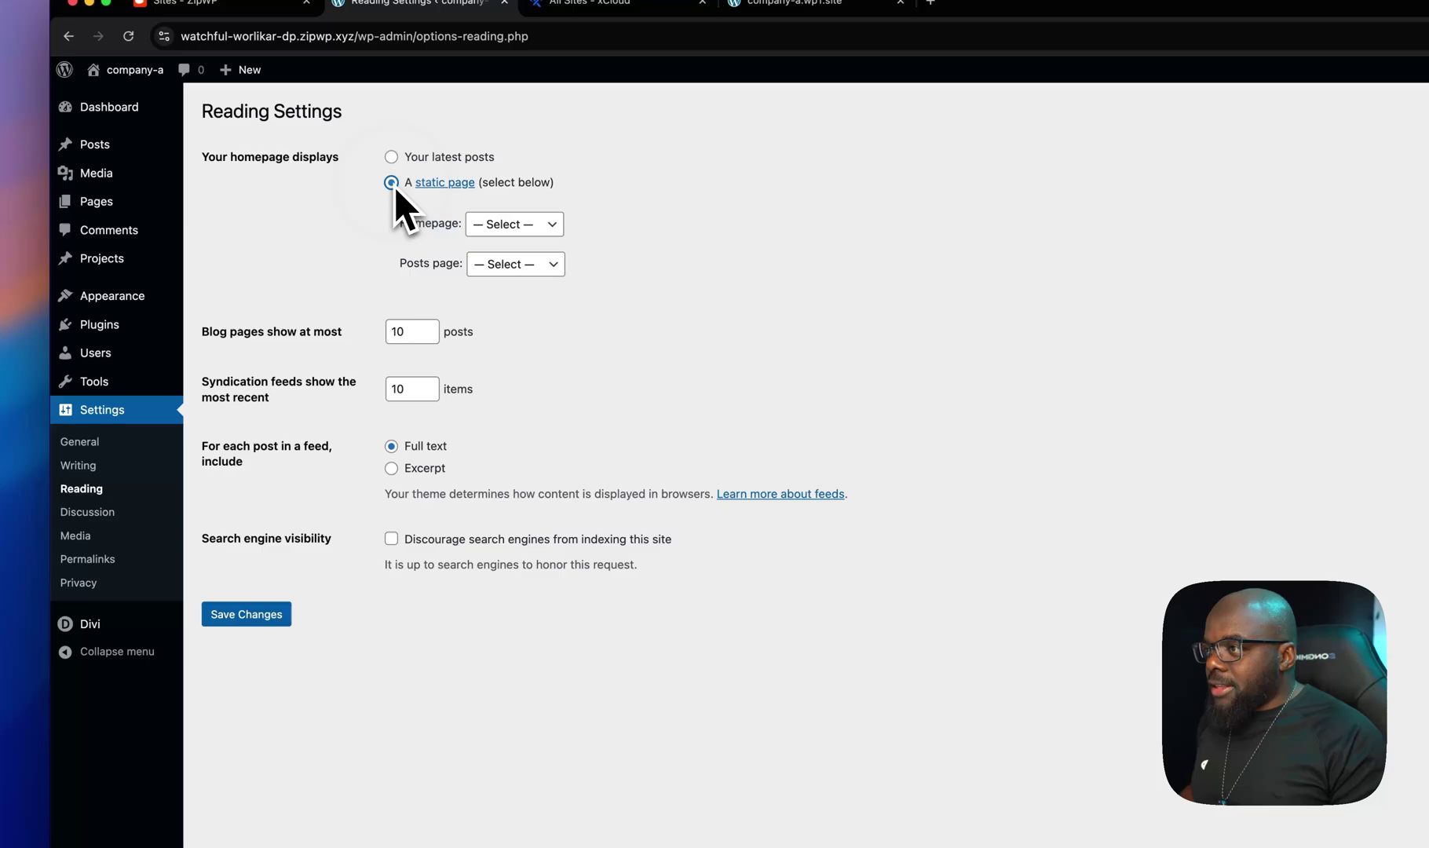
{"action": "left_click", "coordinate": [506, 225]}
{"action": "left_click", "coordinate": [515, 246]}
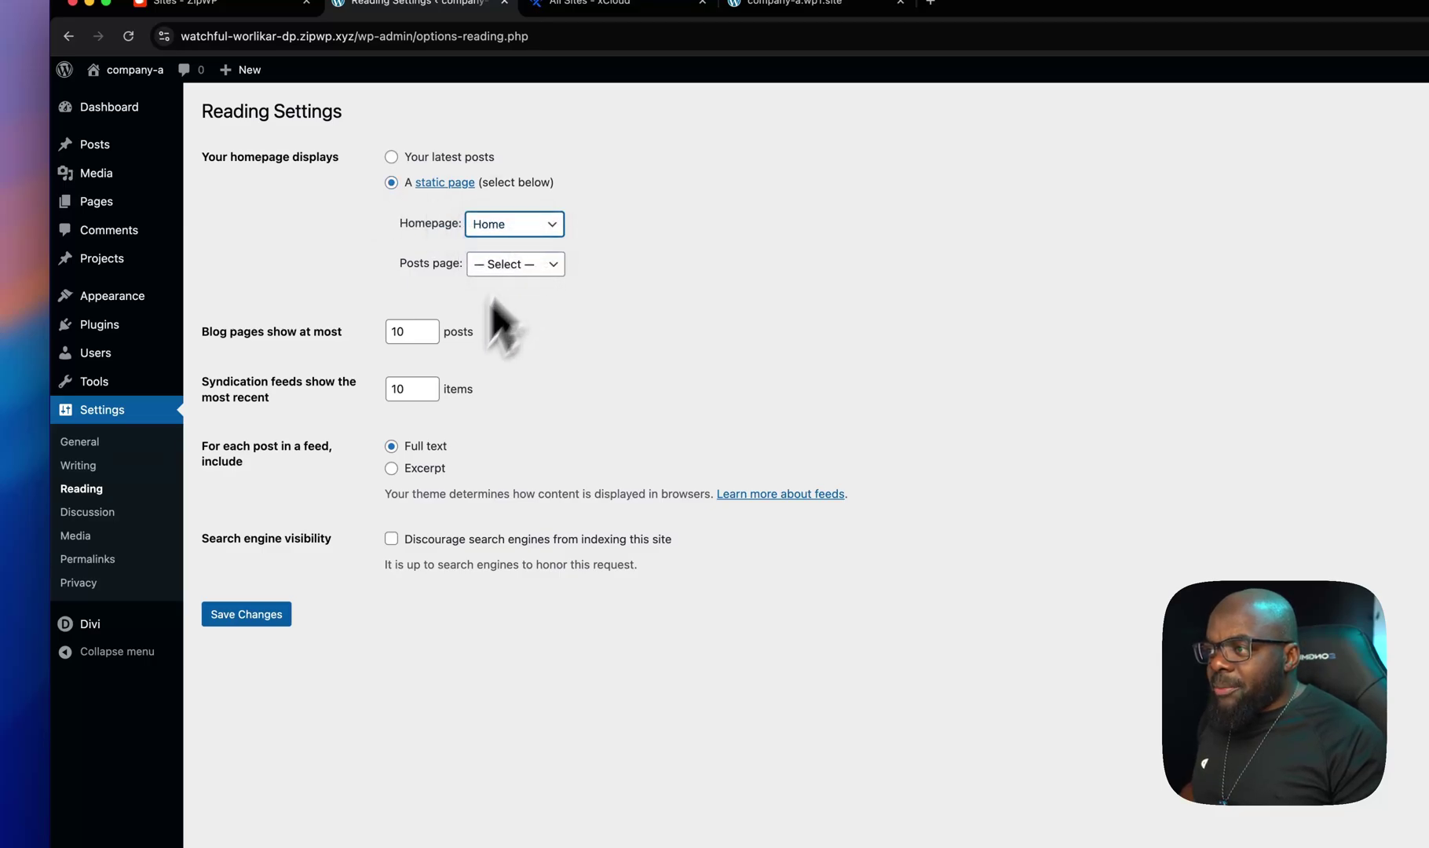
{"action": "left_click", "coordinate": [282, 618]}
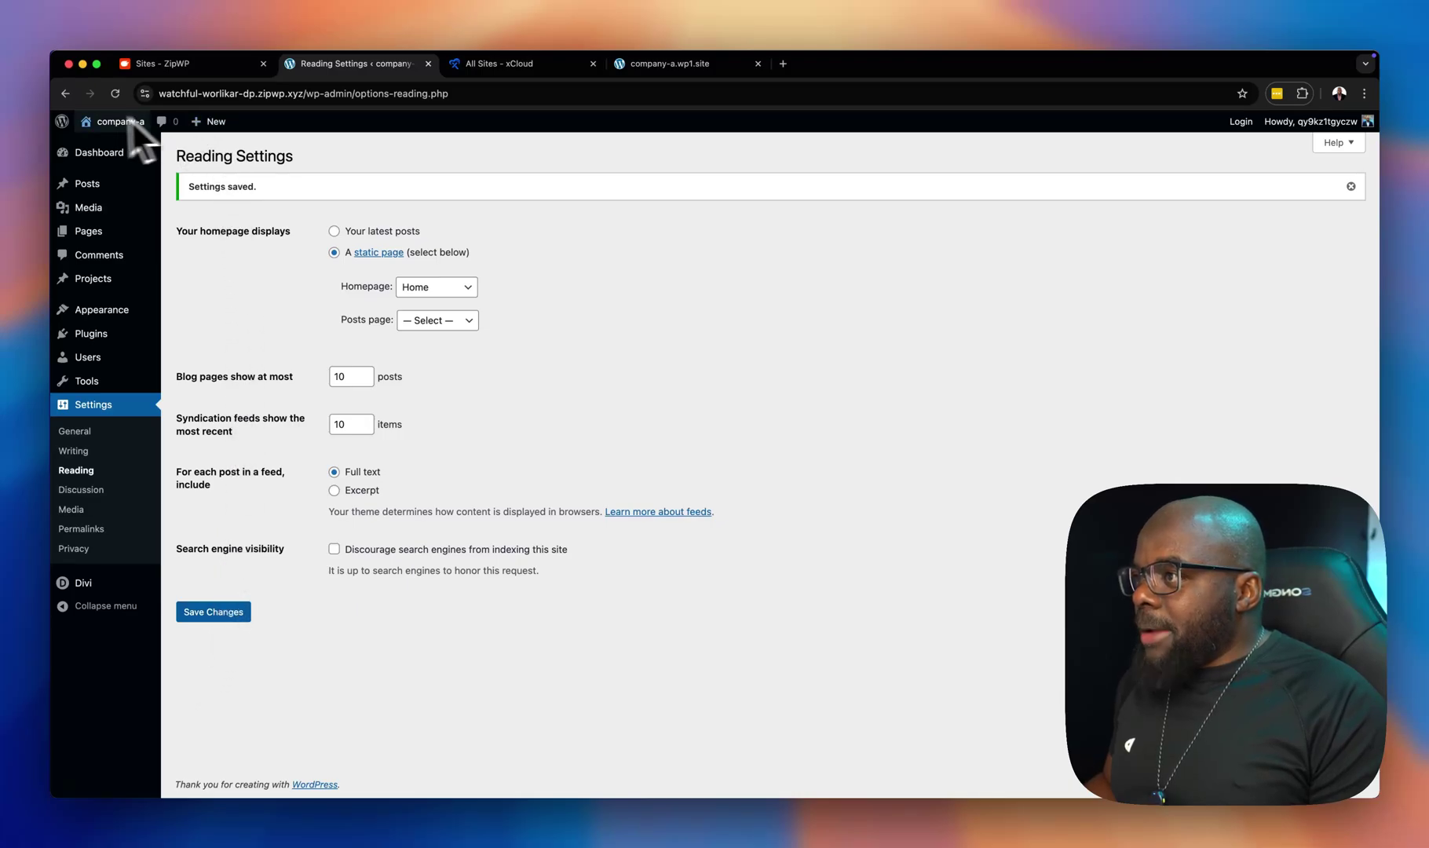
Step: View the live front page showing 'This Is Company A', then return to the ZipWP Sites tab
{"action": "left_click", "coordinate": [110, 145]}
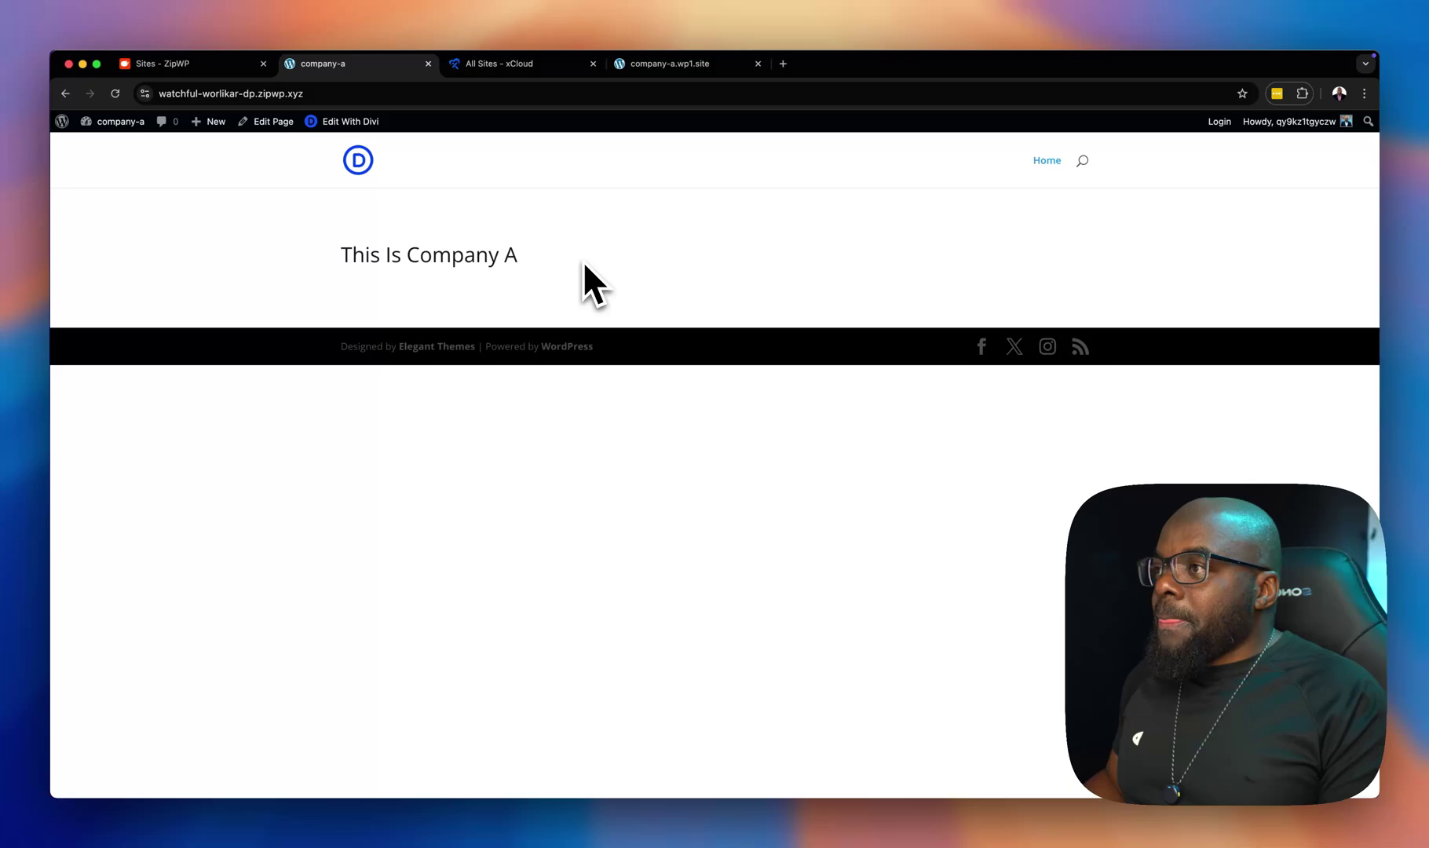
{"action": "left_click", "coordinate": [245, 69]}
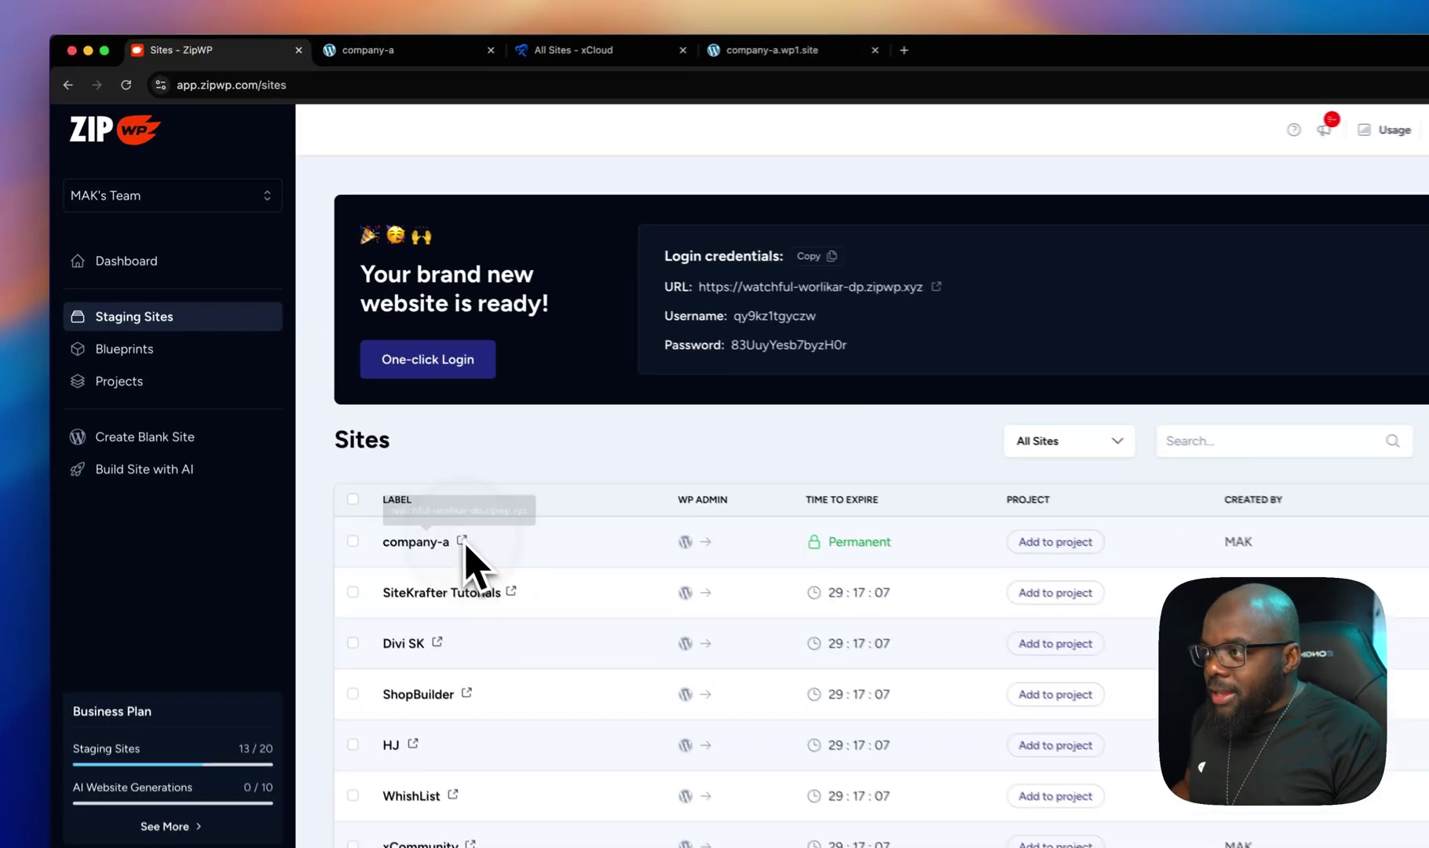
{"action": "left_click", "coordinate": [463, 542]}
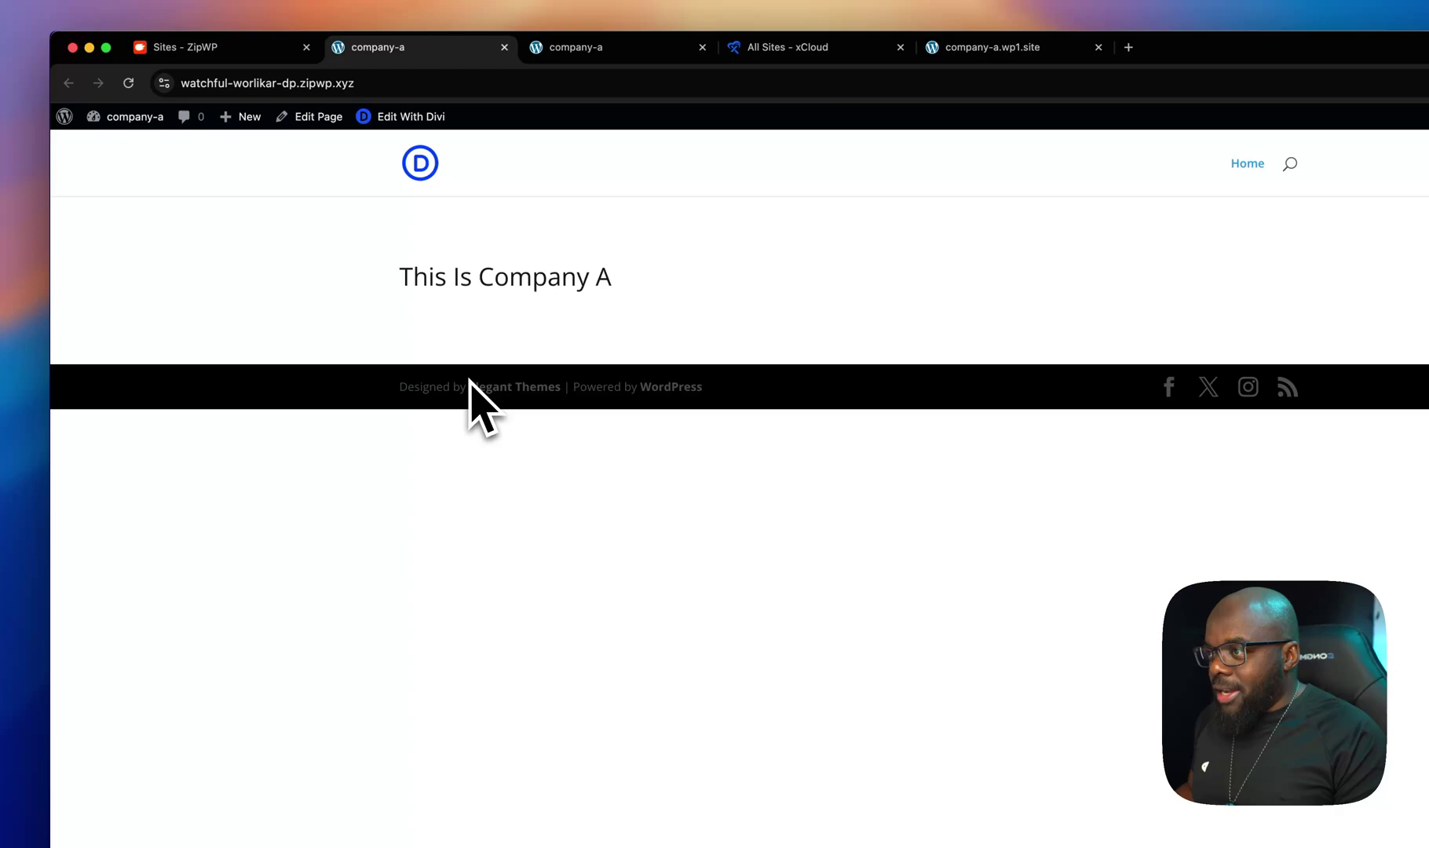
{"action": "left_click", "coordinate": [376, 86]}
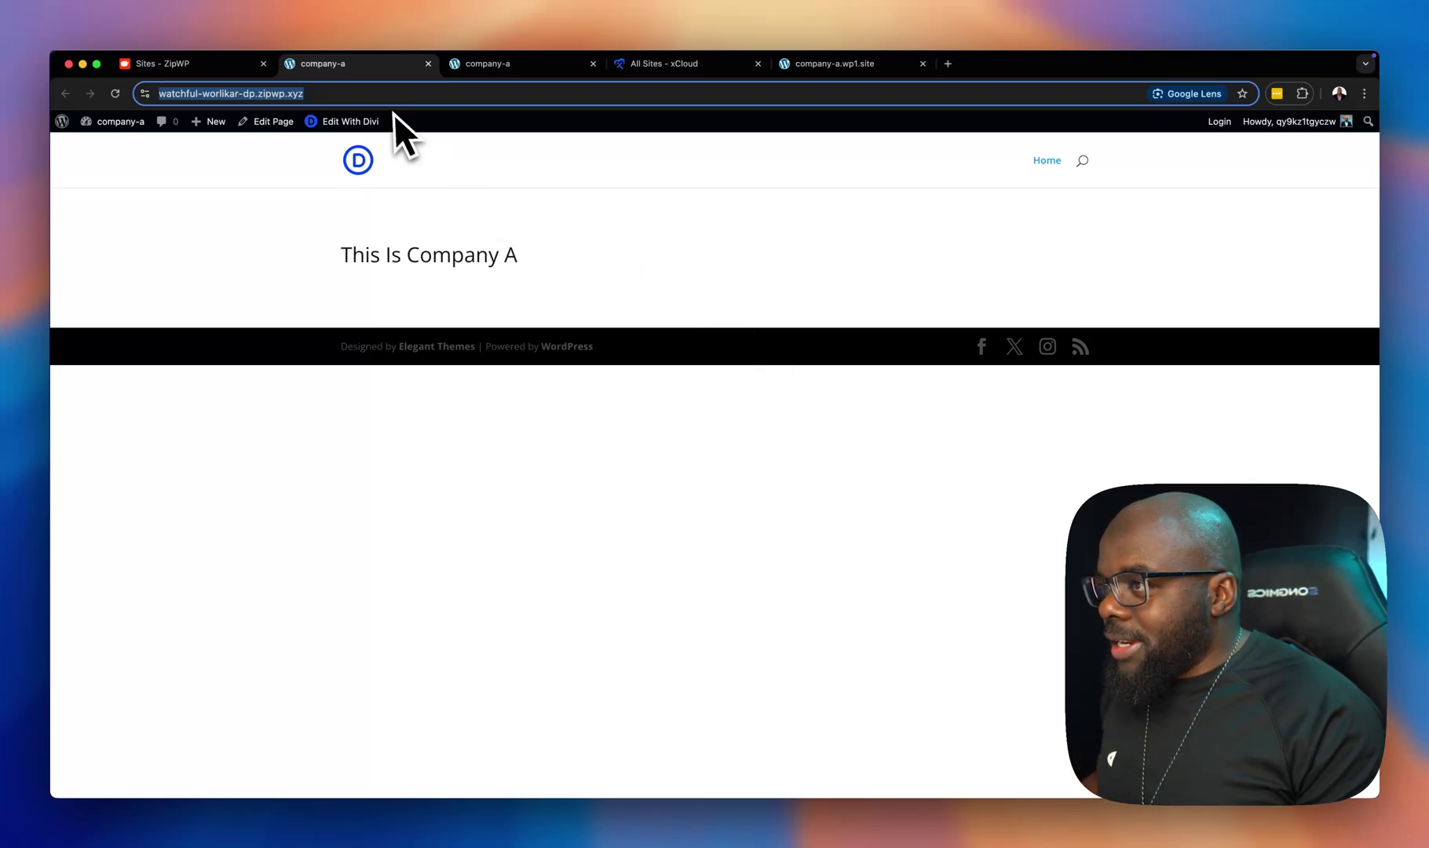
Step: Close the extra tab and open the company-a site's admin dashboard
{"action": "left_click", "coordinate": [428, 64]}
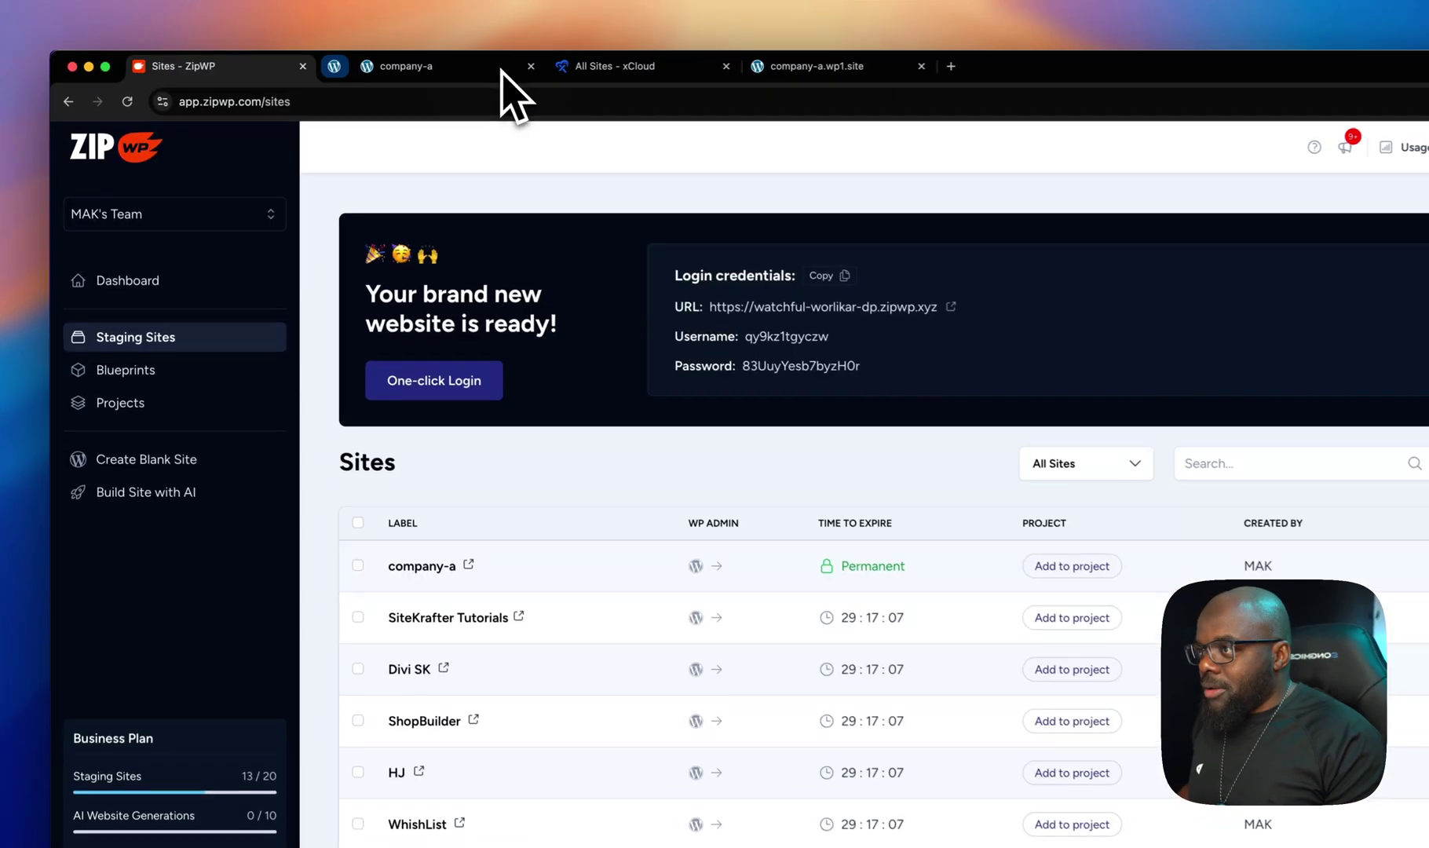
{"action": "left_click", "coordinate": [431, 67]}
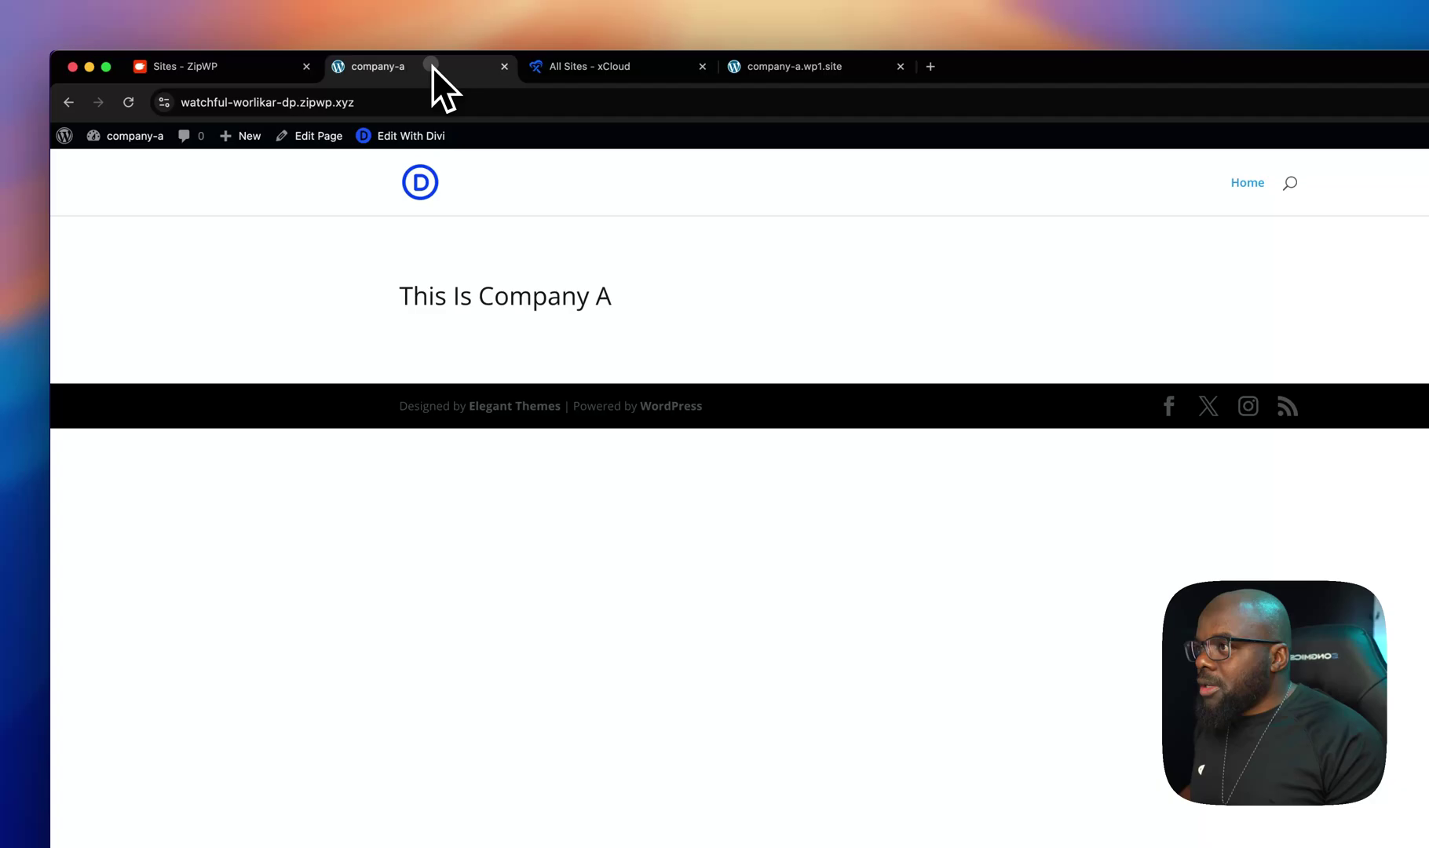
{"action": "mouse_move", "coordinate": [126, 136]}
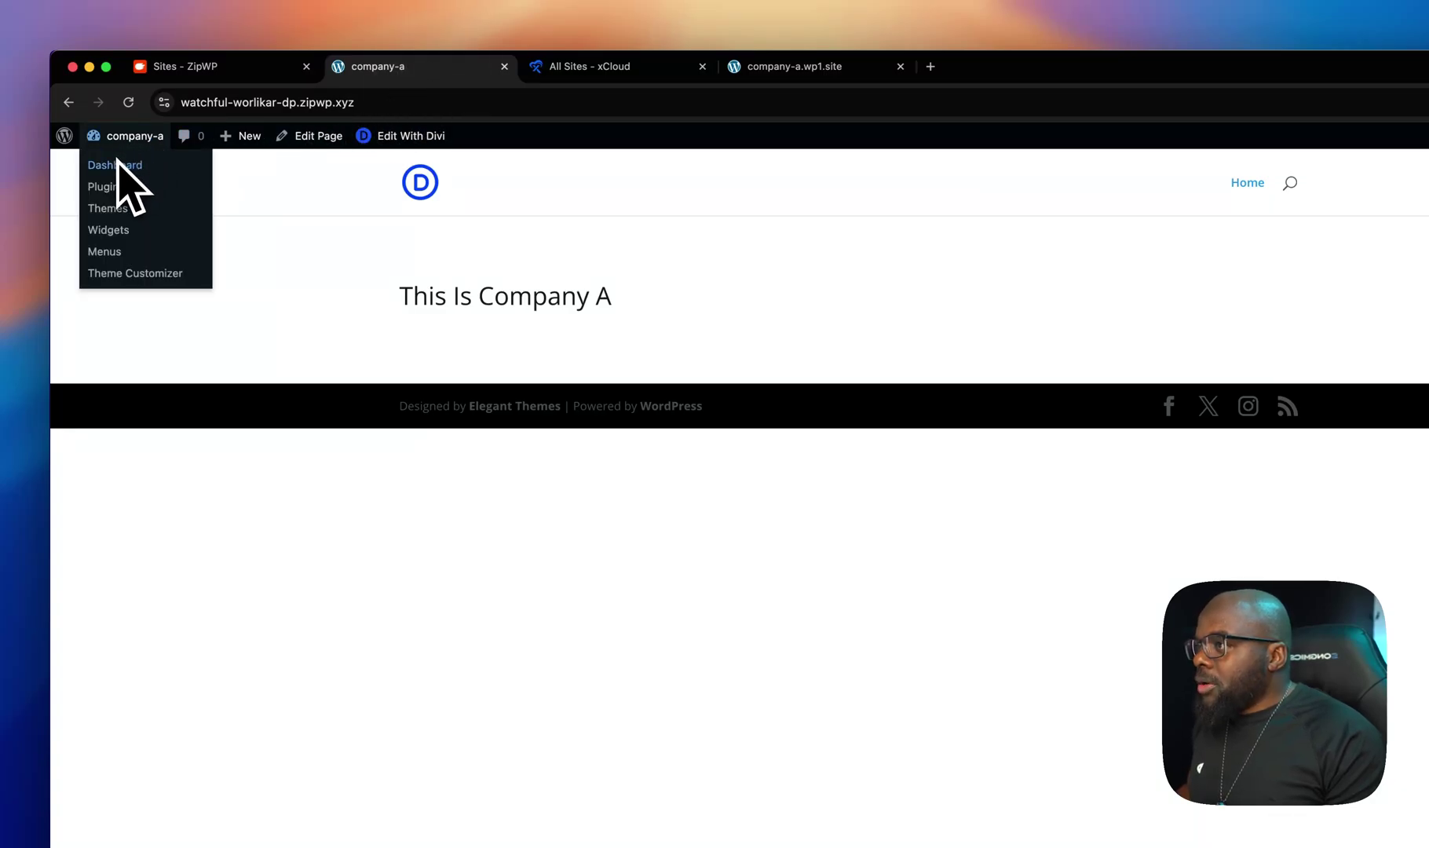
{"action": "left_click", "coordinate": [115, 164]}
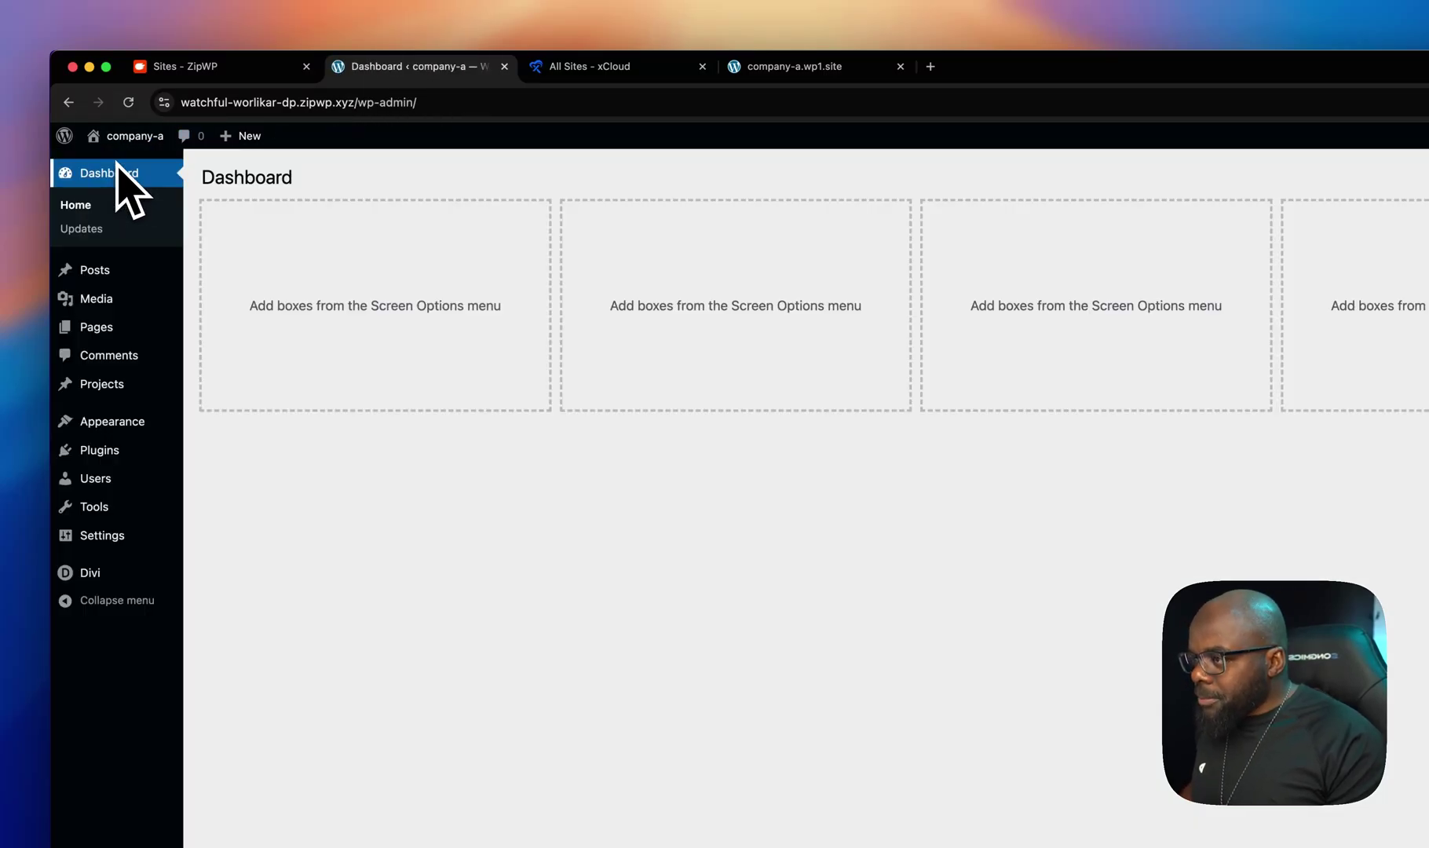
Step: Search the plugin directory for 'wpvivid' and install WPvivid Backup & Migration
{"action": "mouse_move", "coordinate": [118, 451]}
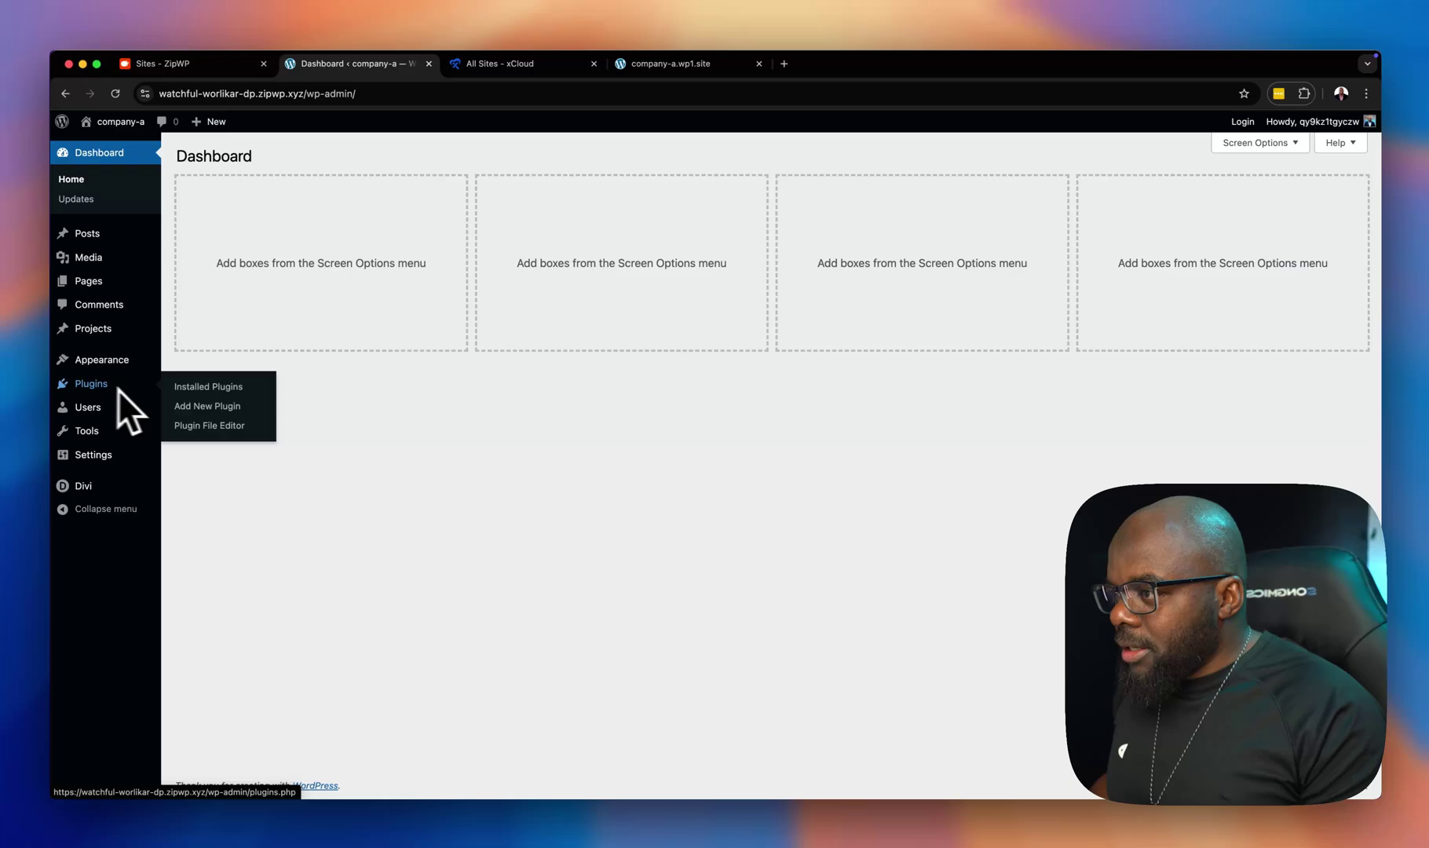
{"action": "left_click", "coordinate": [212, 406]}
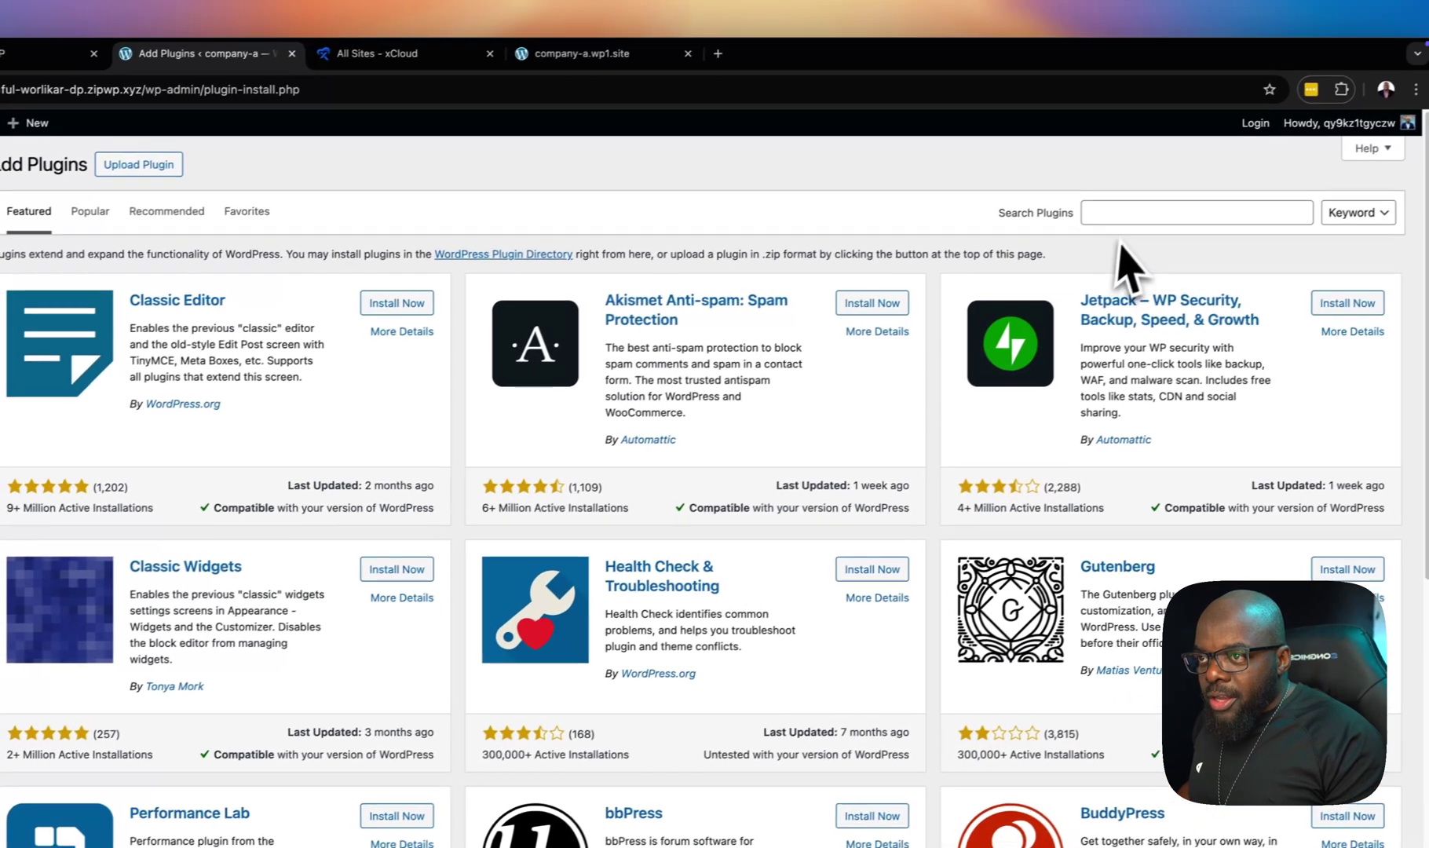
{"action": "left_click", "coordinate": [1273, 188]}
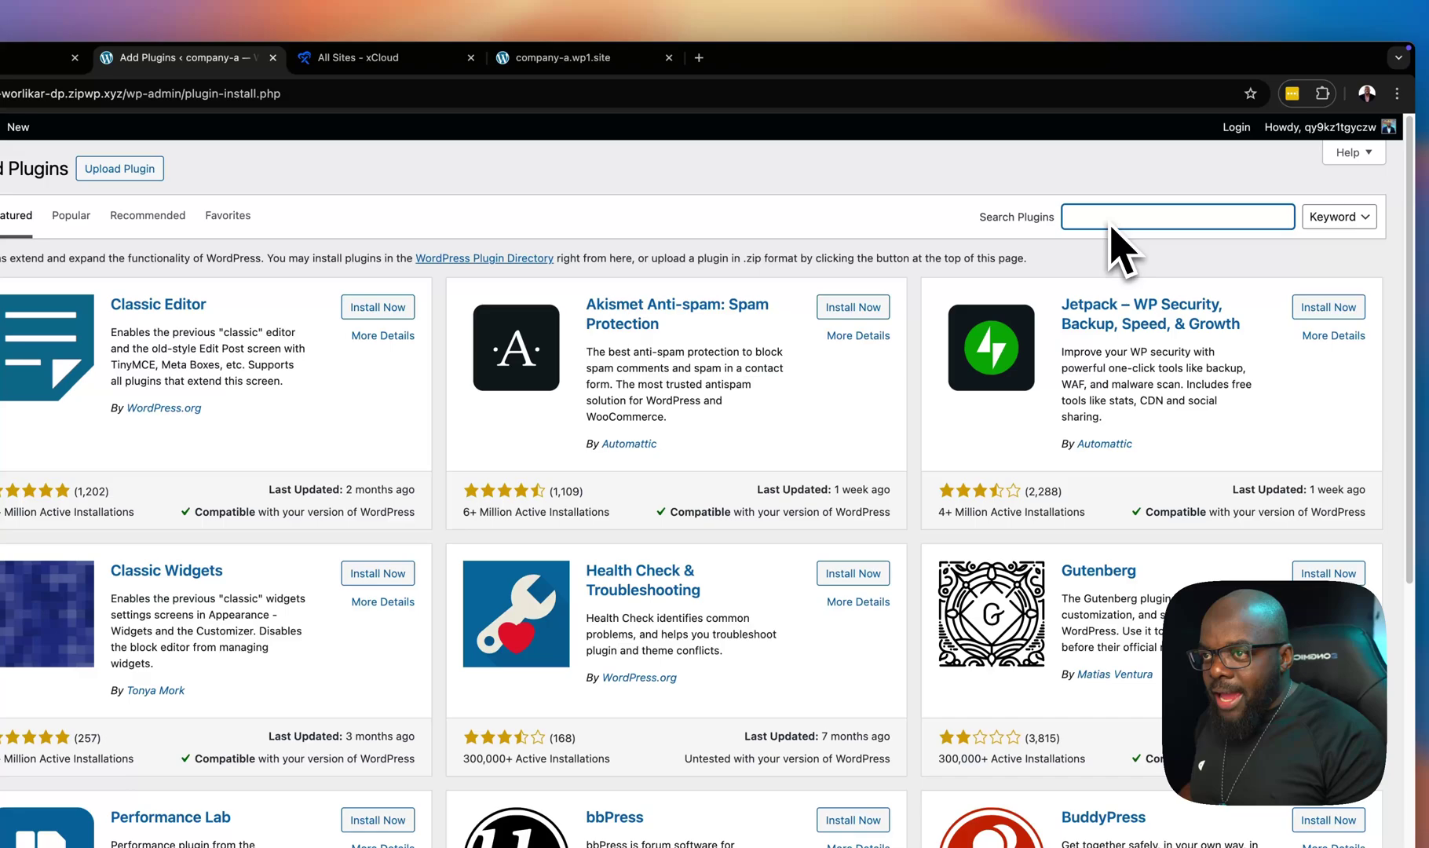
{"action": "type", "text": "wpvivid"}
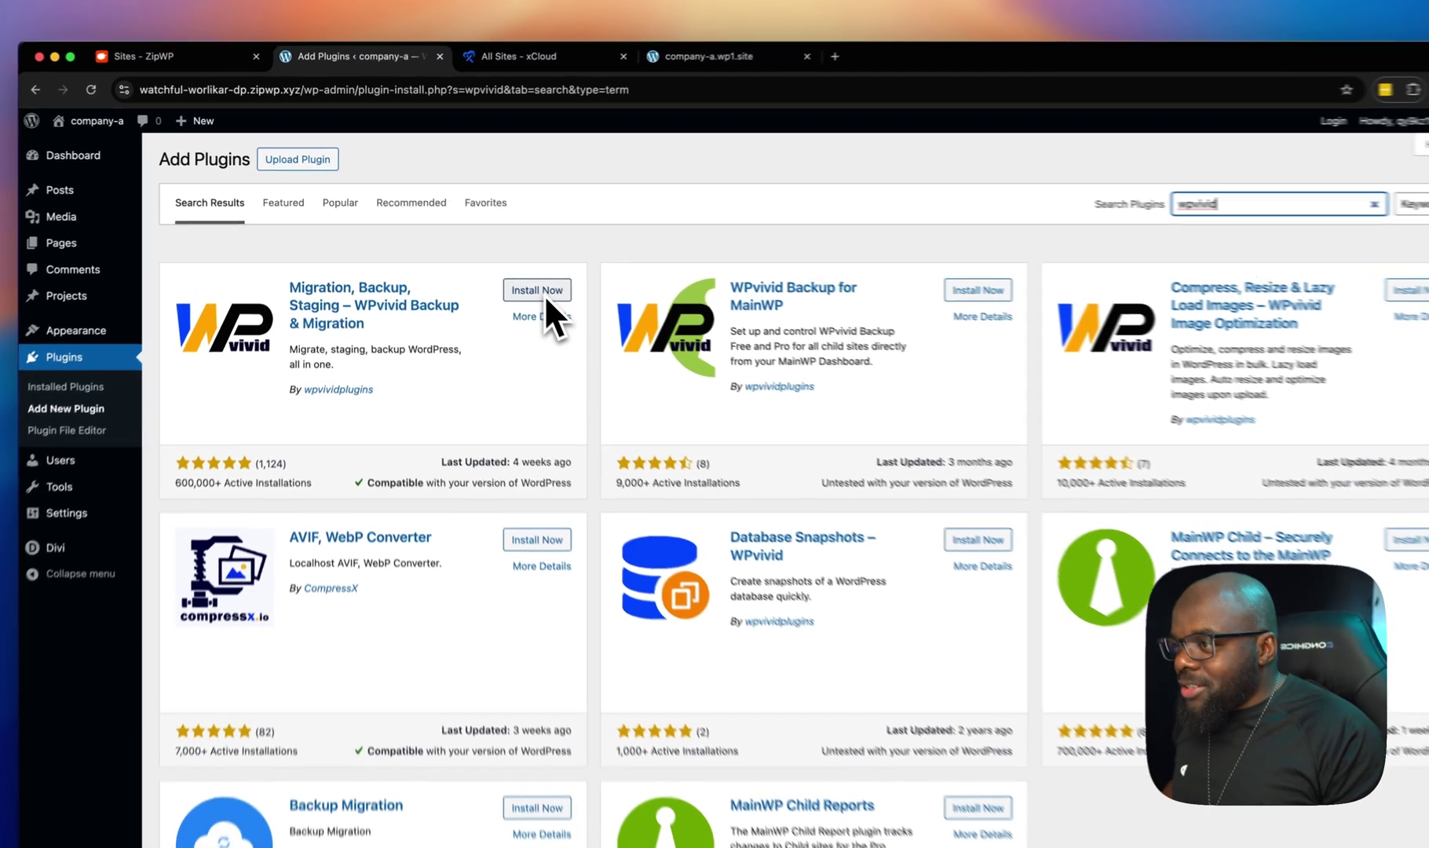
{"action": "left_click", "coordinate": [518, 275]}
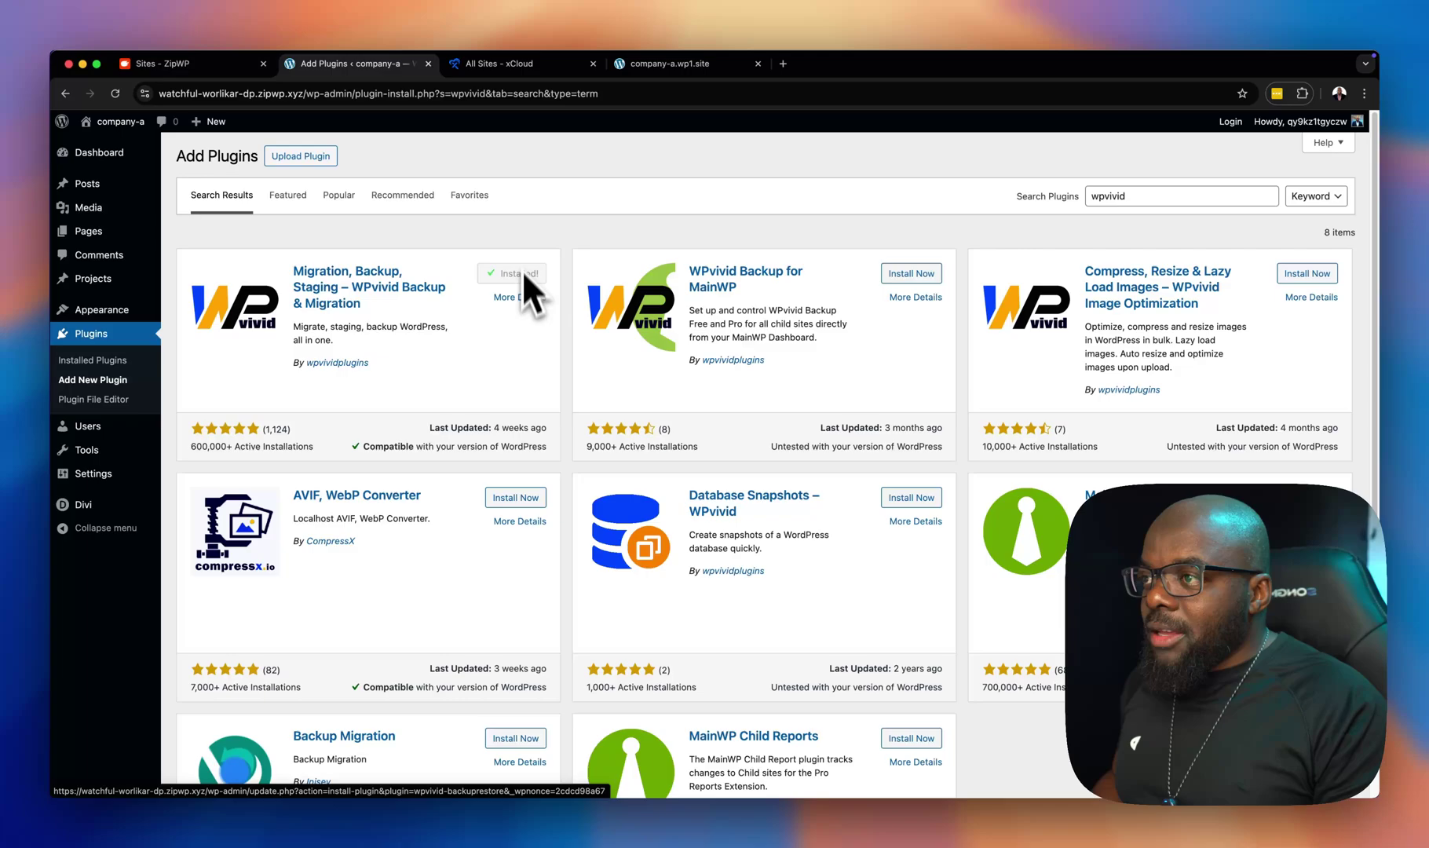
Step: Find company-a.wp1.site in the xCloud All Sites list and bring up its live front page
{"action": "left_click", "coordinate": [548, 67]}
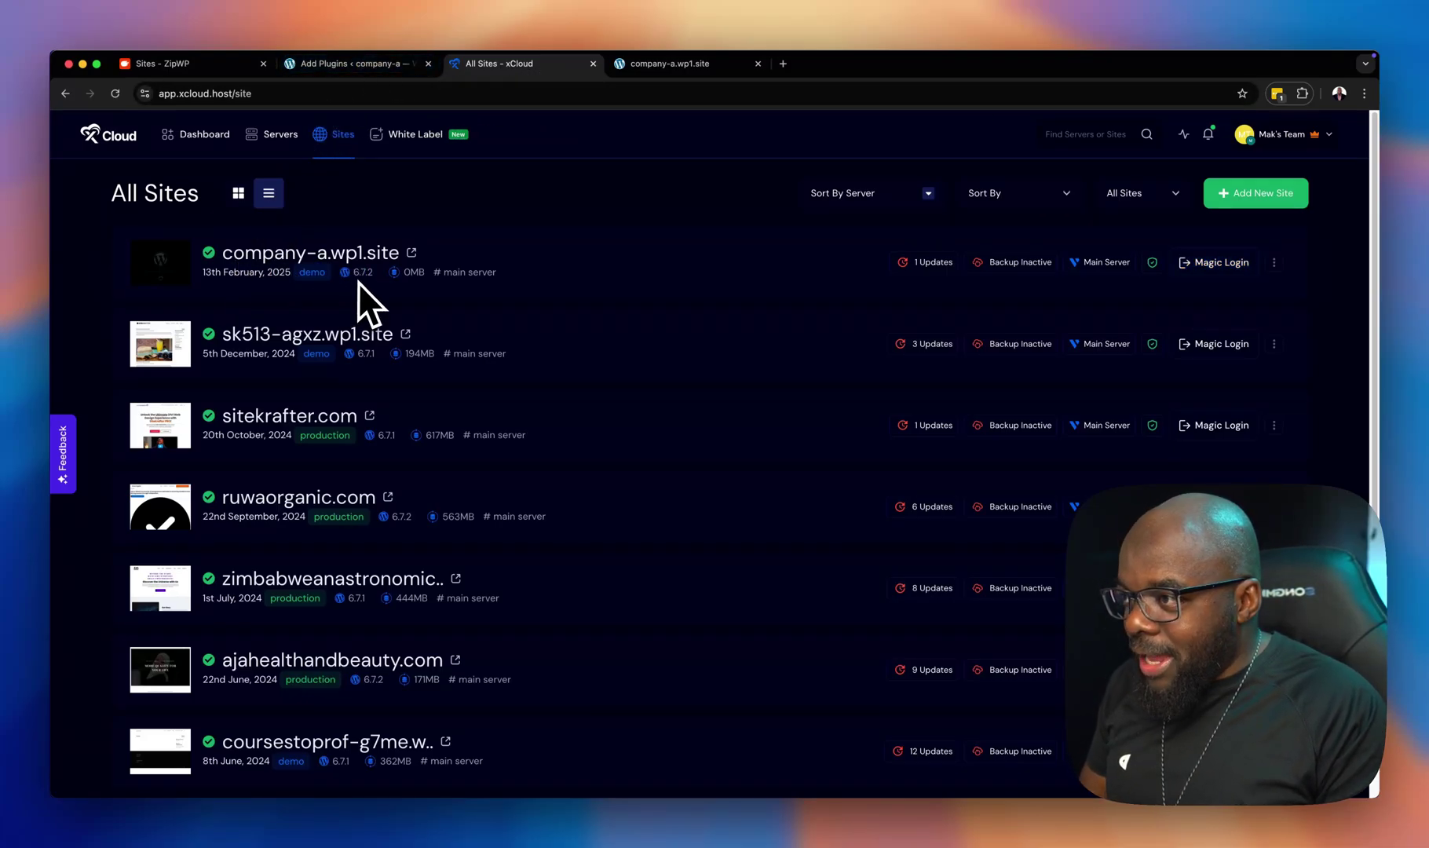
{"action": "left_click", "coordinate": [691, 66]}
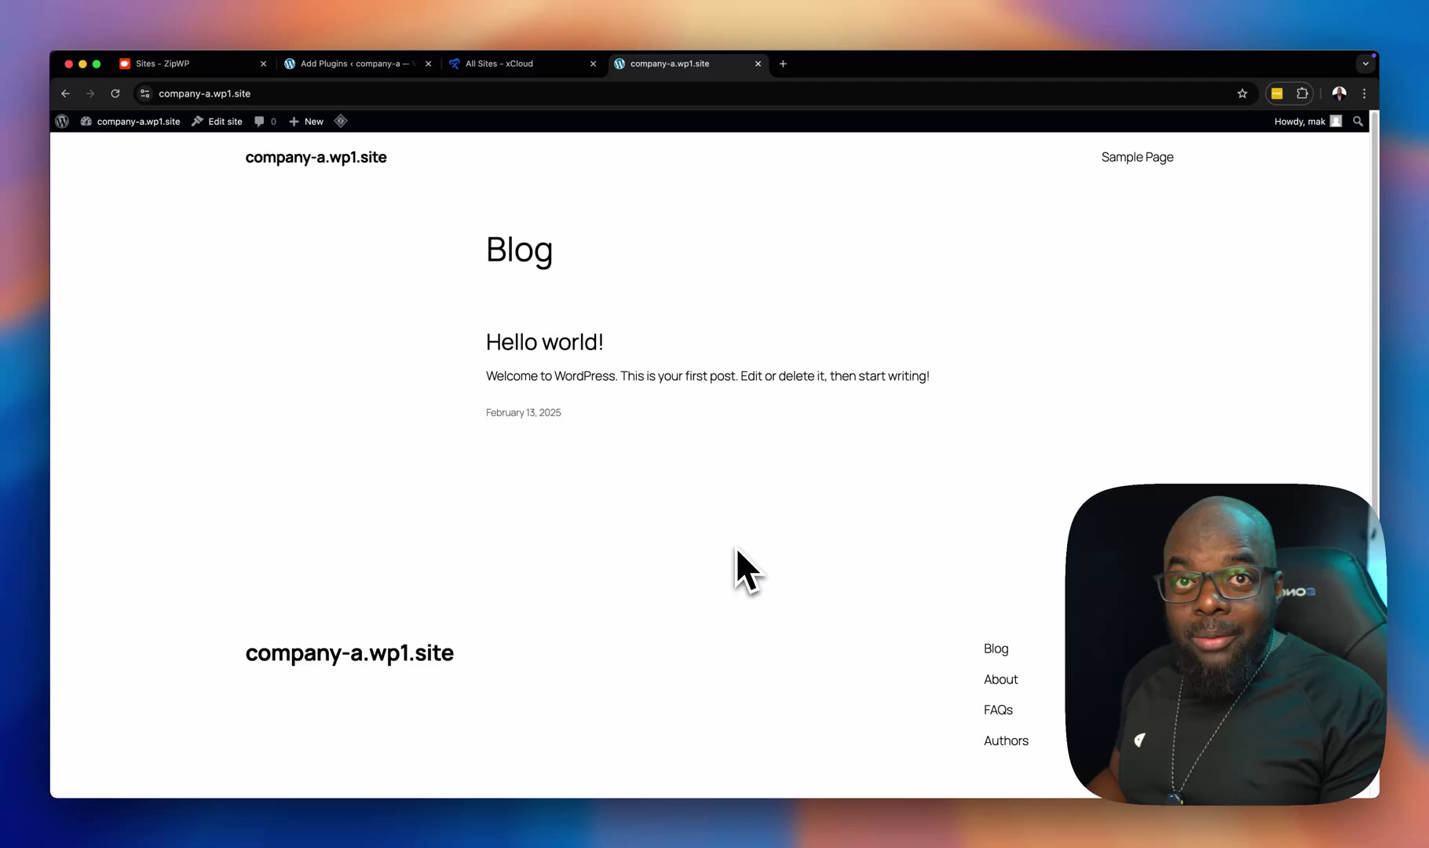
{"action": "left_click", "coordinate": [376, 65]}
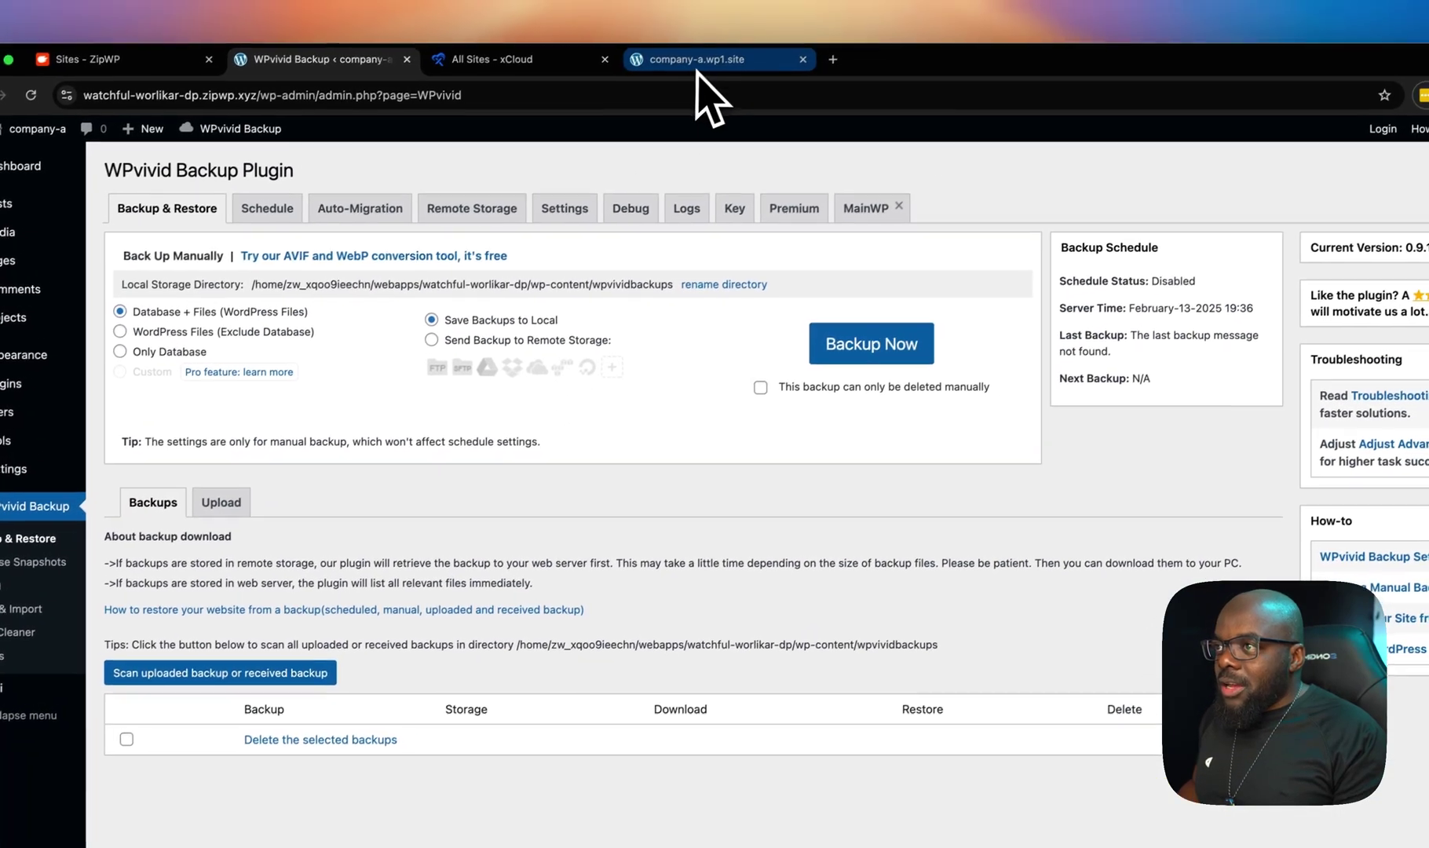
{"action": "left_click", "coordinate": [749, 50]}
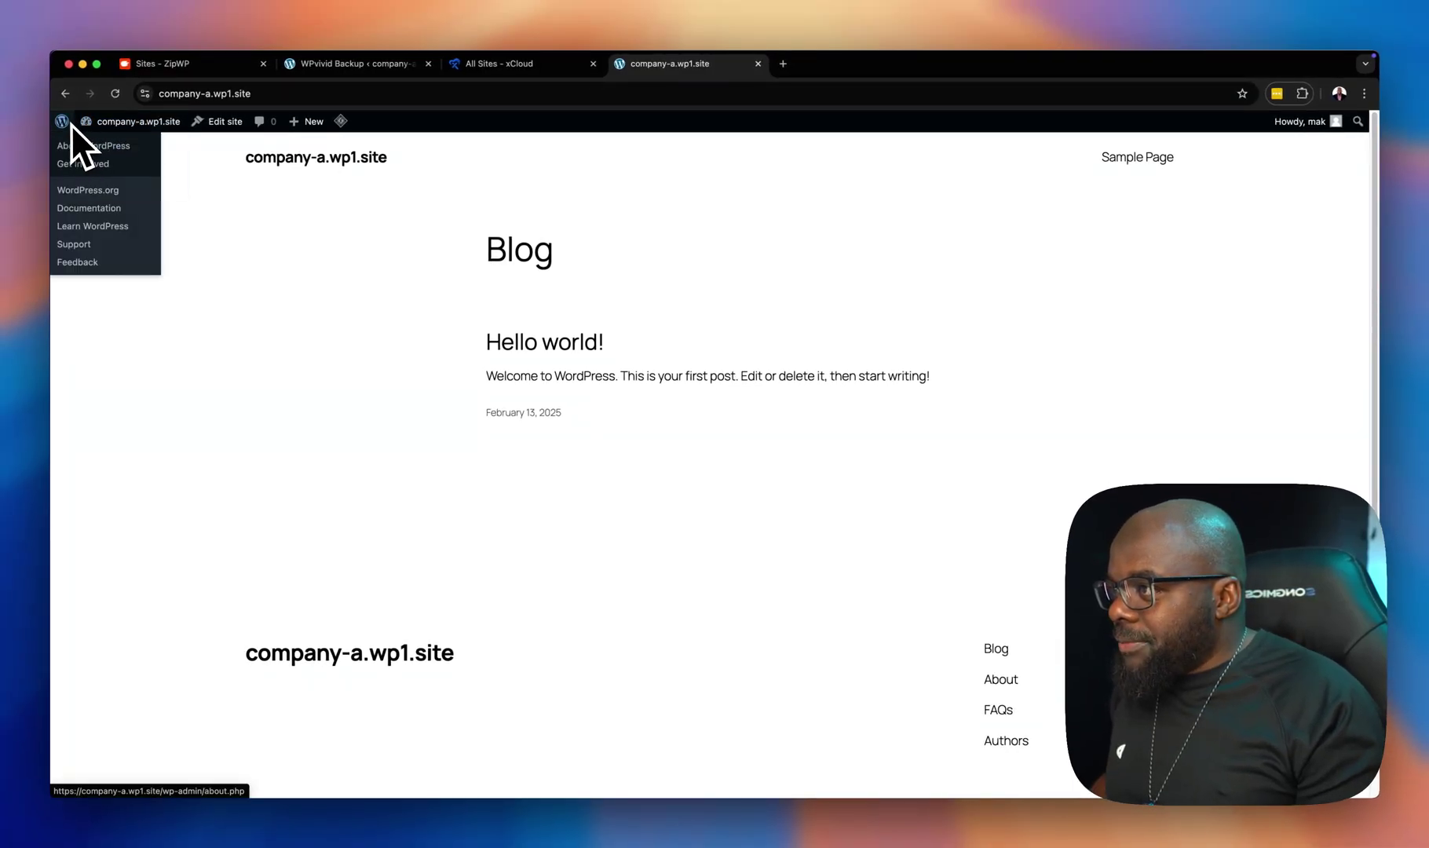
Step: From wp-admin's Add New Plugin page, search 'wp', then install and activate WPvivid Backup & Migration
{"action": "left_click", "coordinate": [68, 123]}
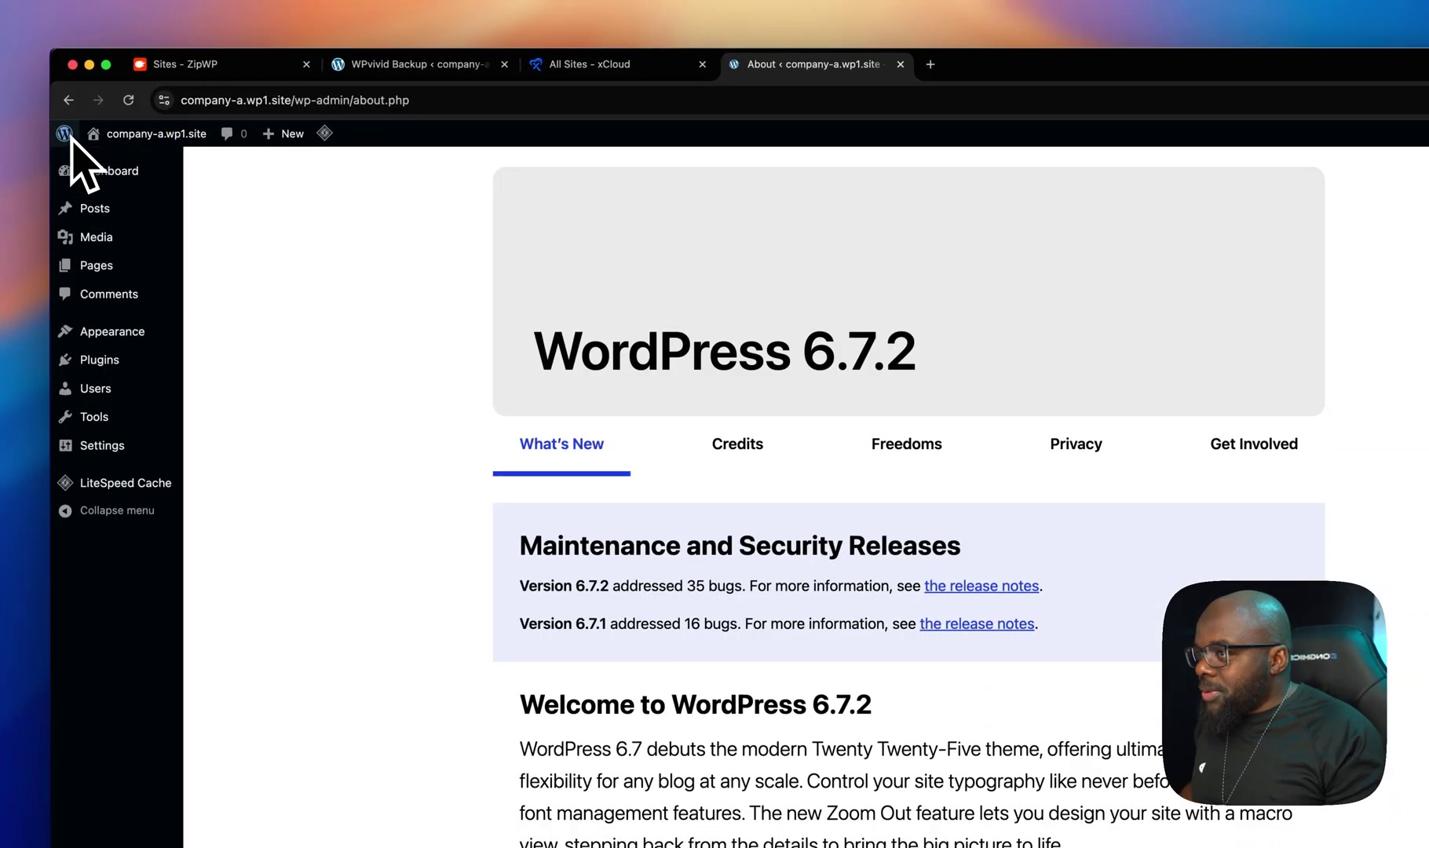
{"action": "mouse_move", "coordinate": [117, 405]}
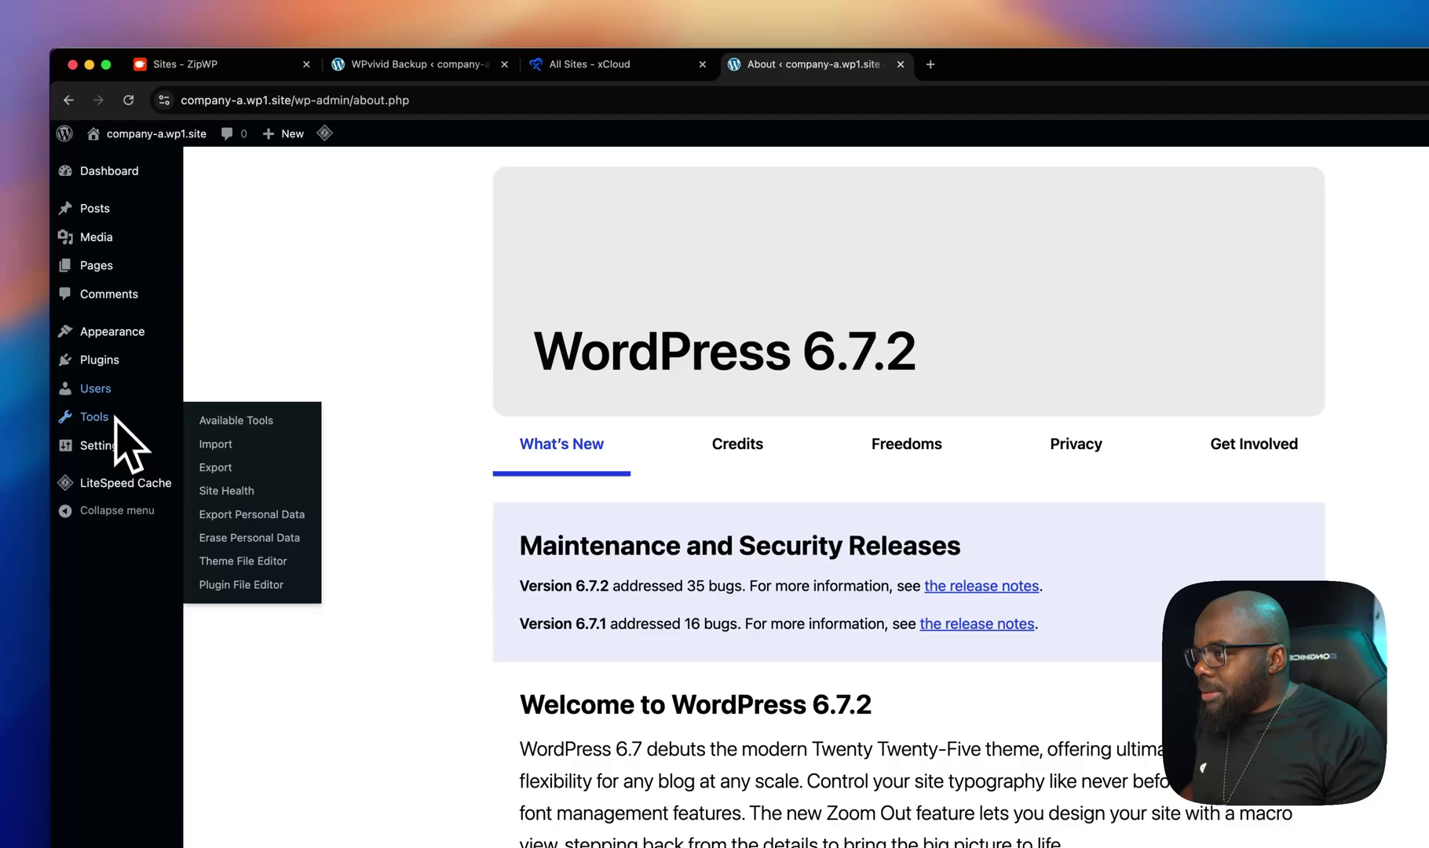
{"action": "mouse_move", "coordinate": [116, 368]}
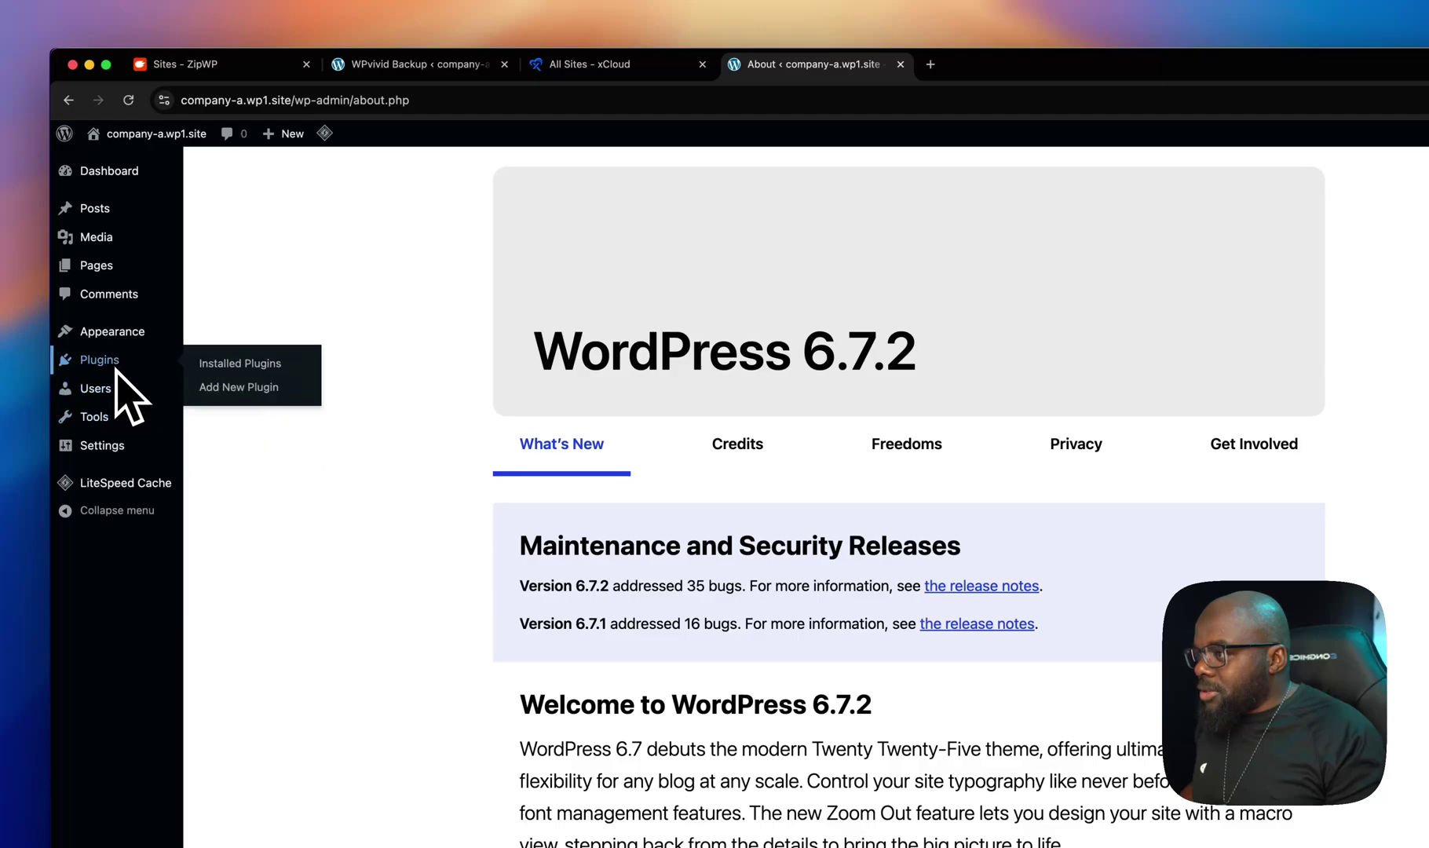
{"action": "left_click", "coordinate": [262, 395]}
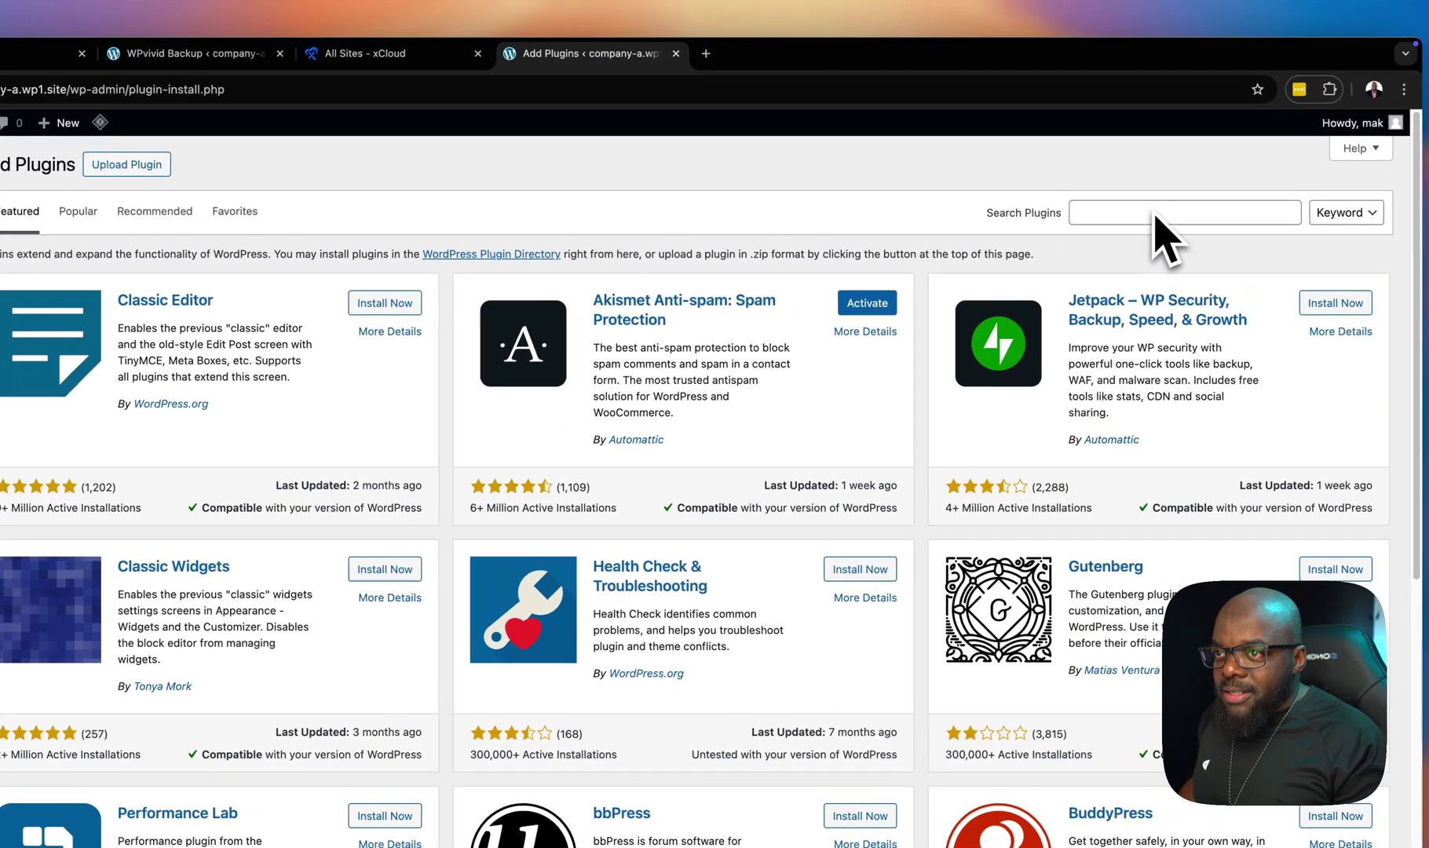
{"action": "left_click", "coordinate": [1378, 229]}
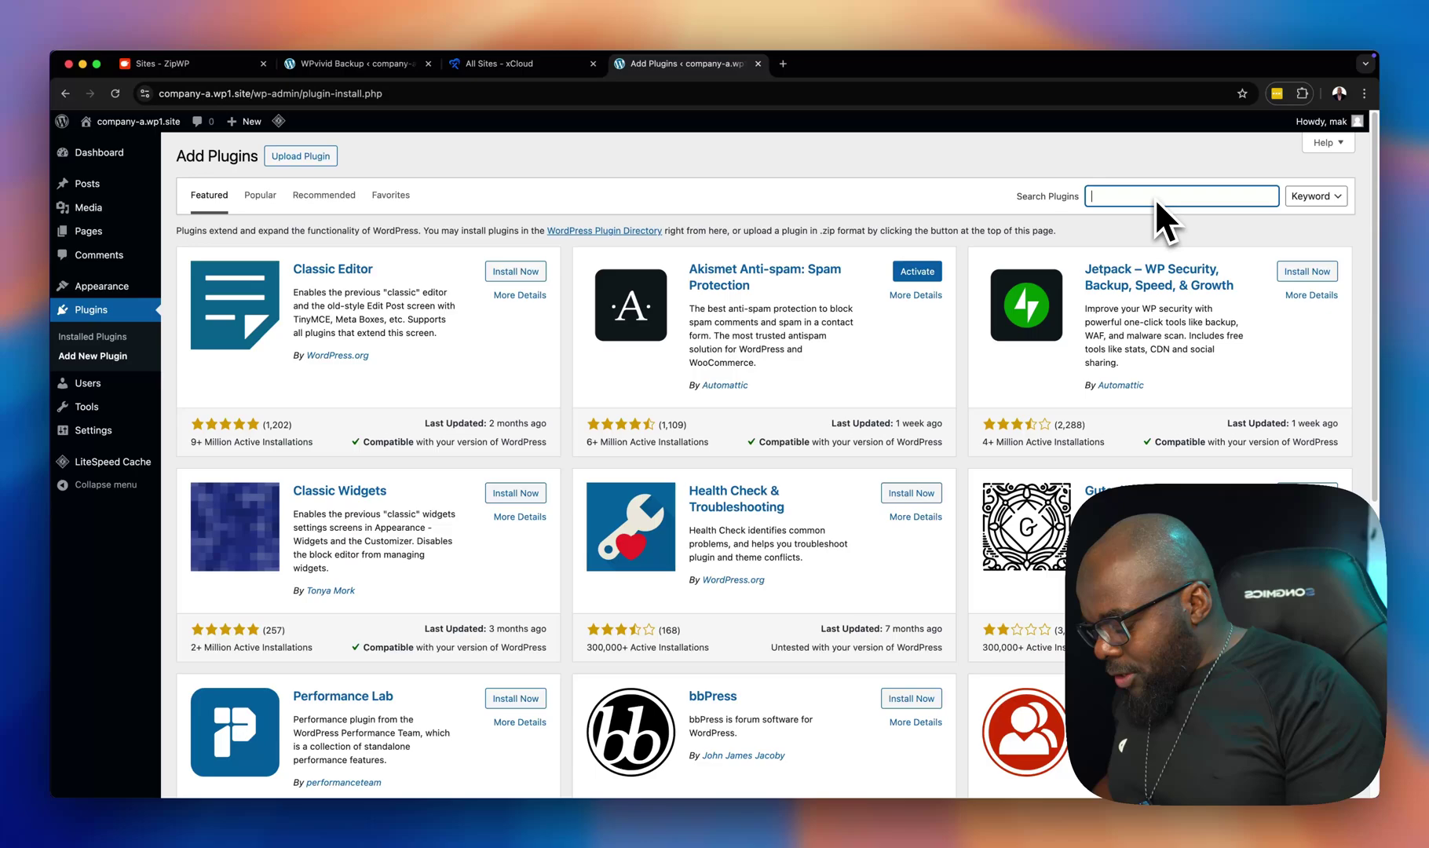
{"action": "type", "text": "wpvivid"}
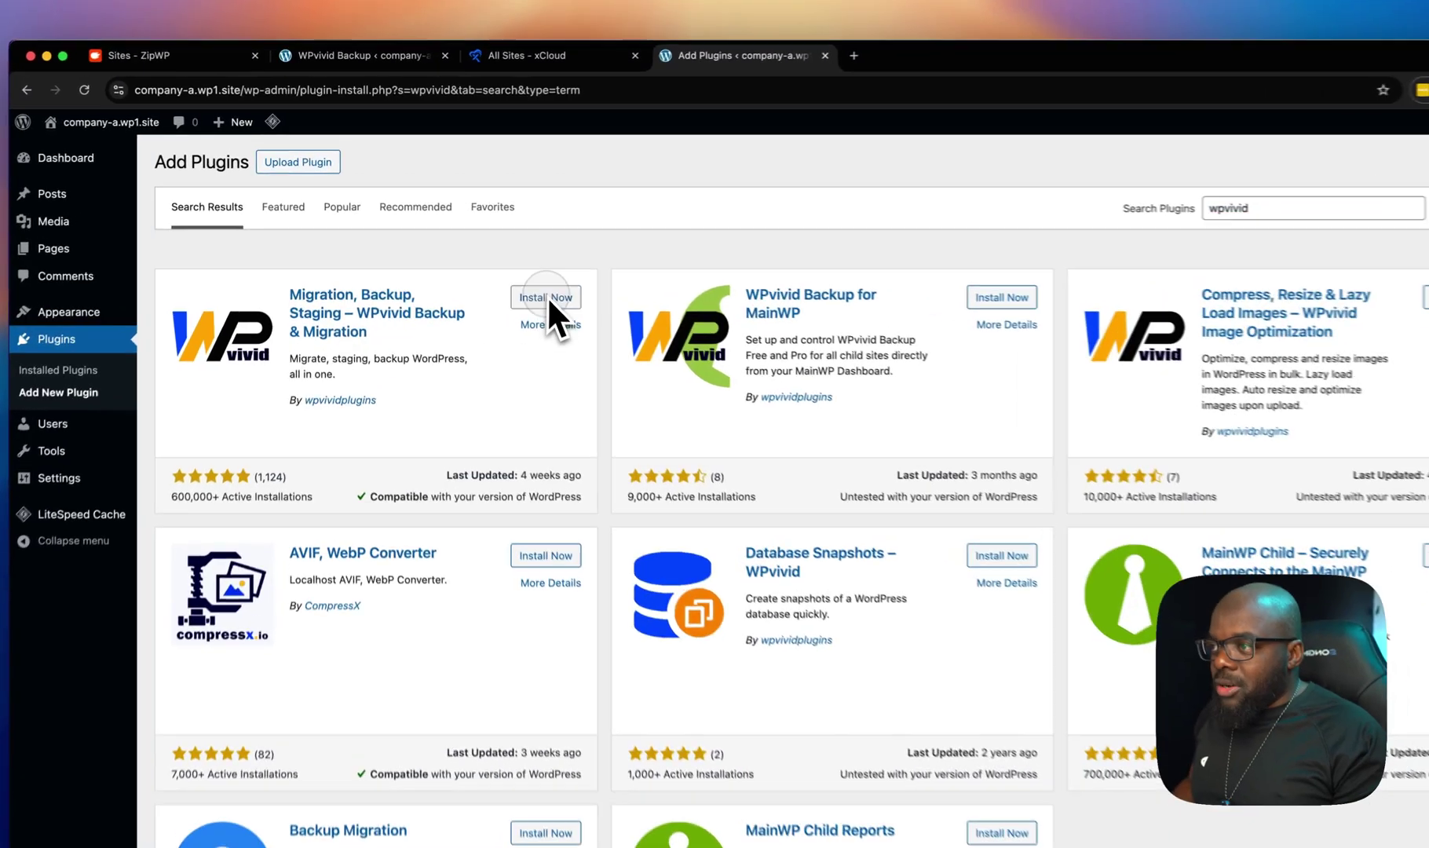
{"action": "left_click", "coordinate": [524, 275]}
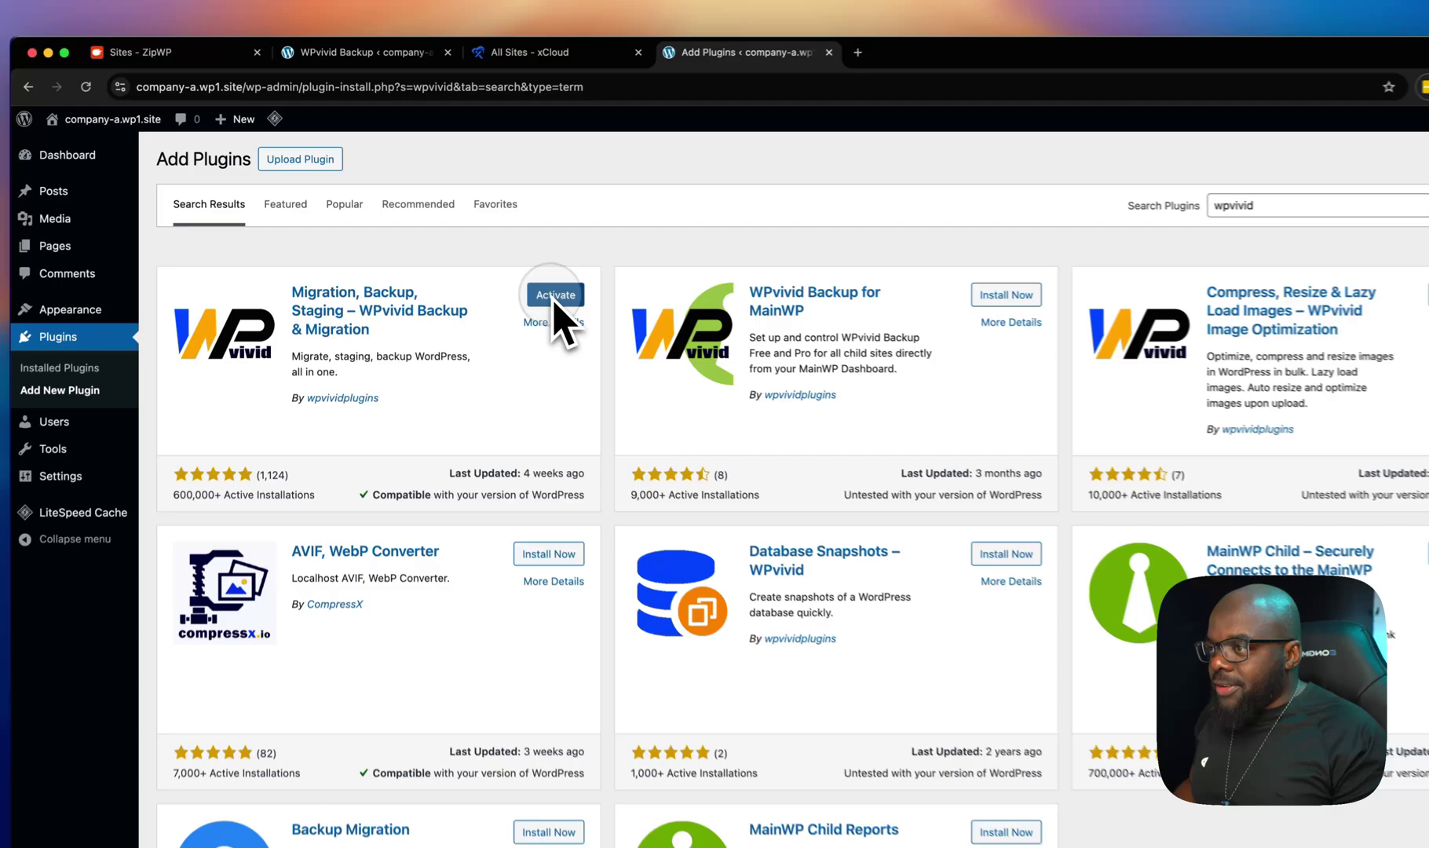
{"action": "left_click", "coordinate": [518, 279]}
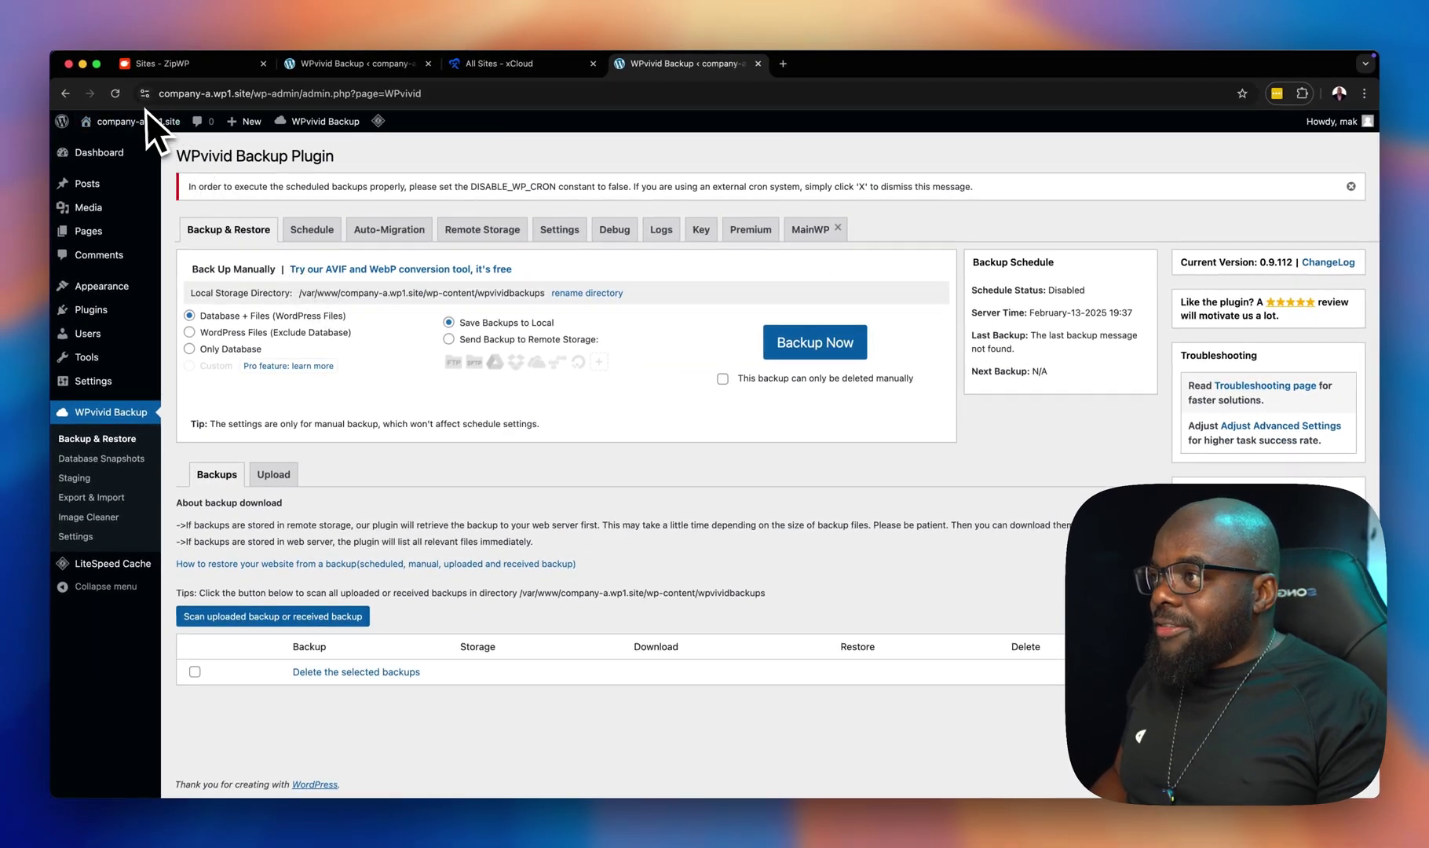
Step: Visit the live site's Blog front end, then bring up the ZipWP site's WPvivid Backup page
{"action": "left_click", "coordinate": [113, 146]}
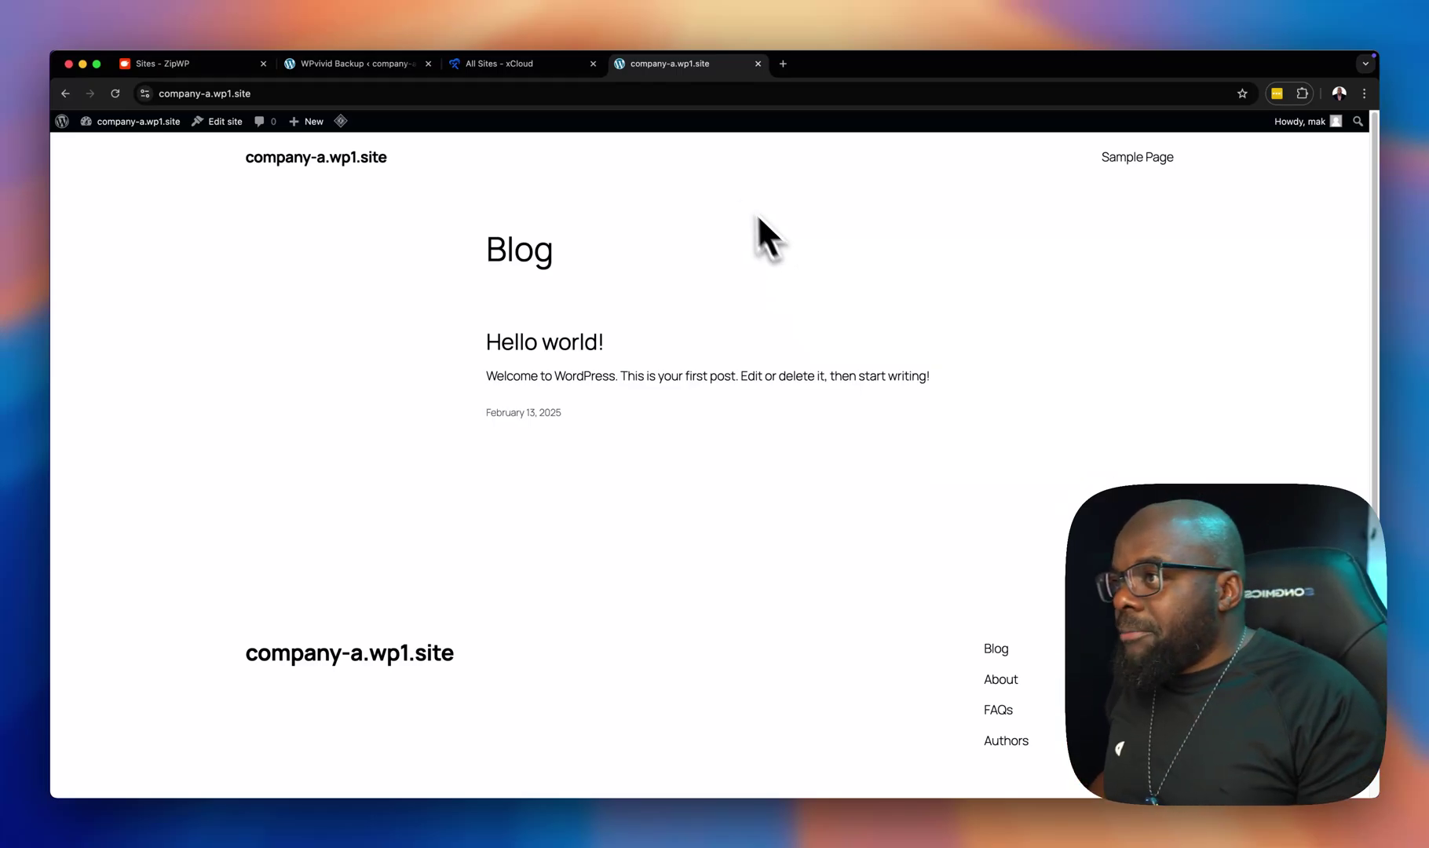
{"action": "left_click", "coordinate": [382, 66]}
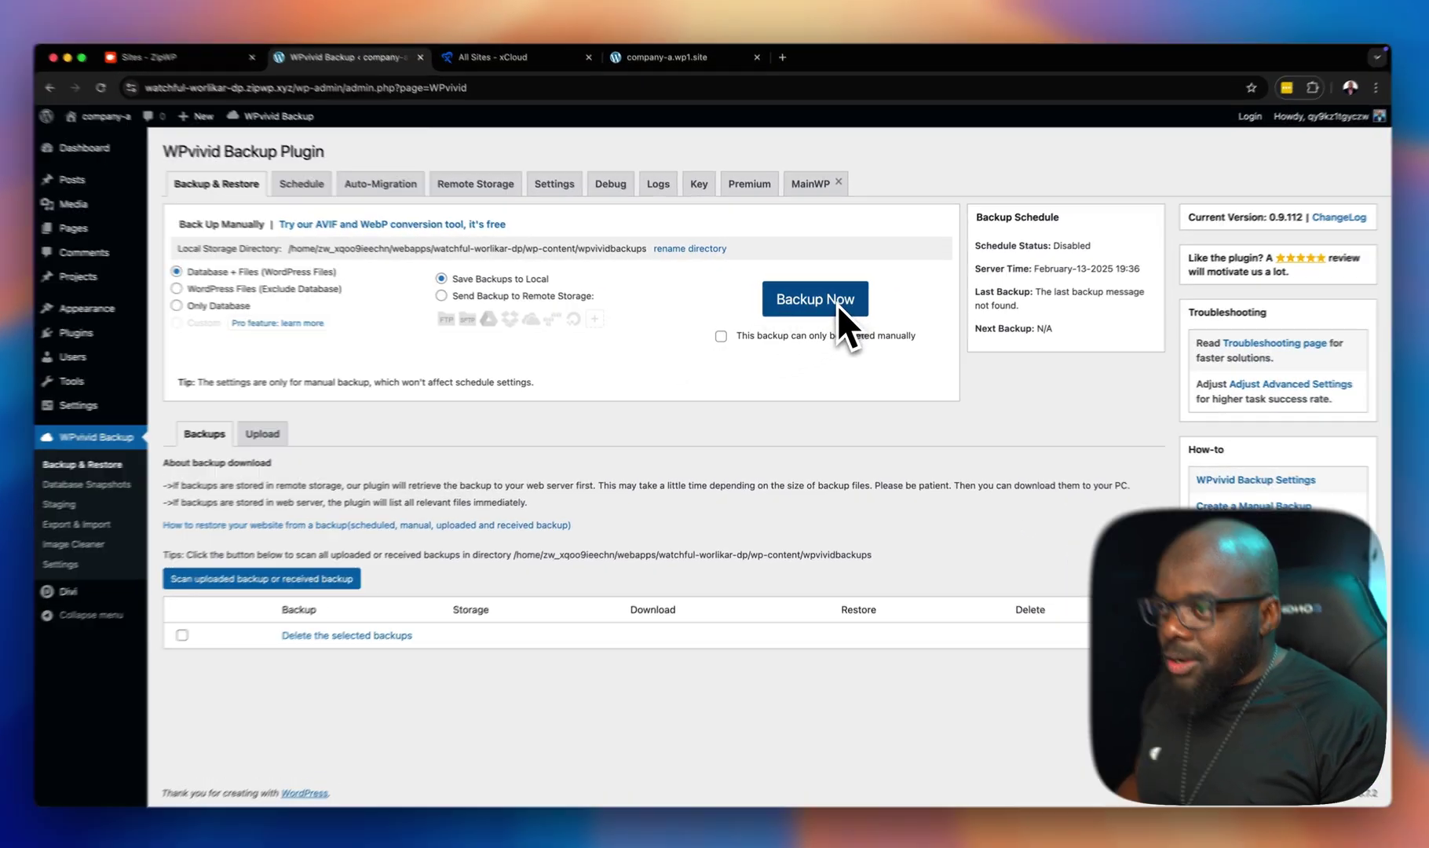
Step: Run a full WPvivid backup of the ZipWP site and download its 33.62 MB zip
{"action": "left_click", "coordinate": [837, 303]}
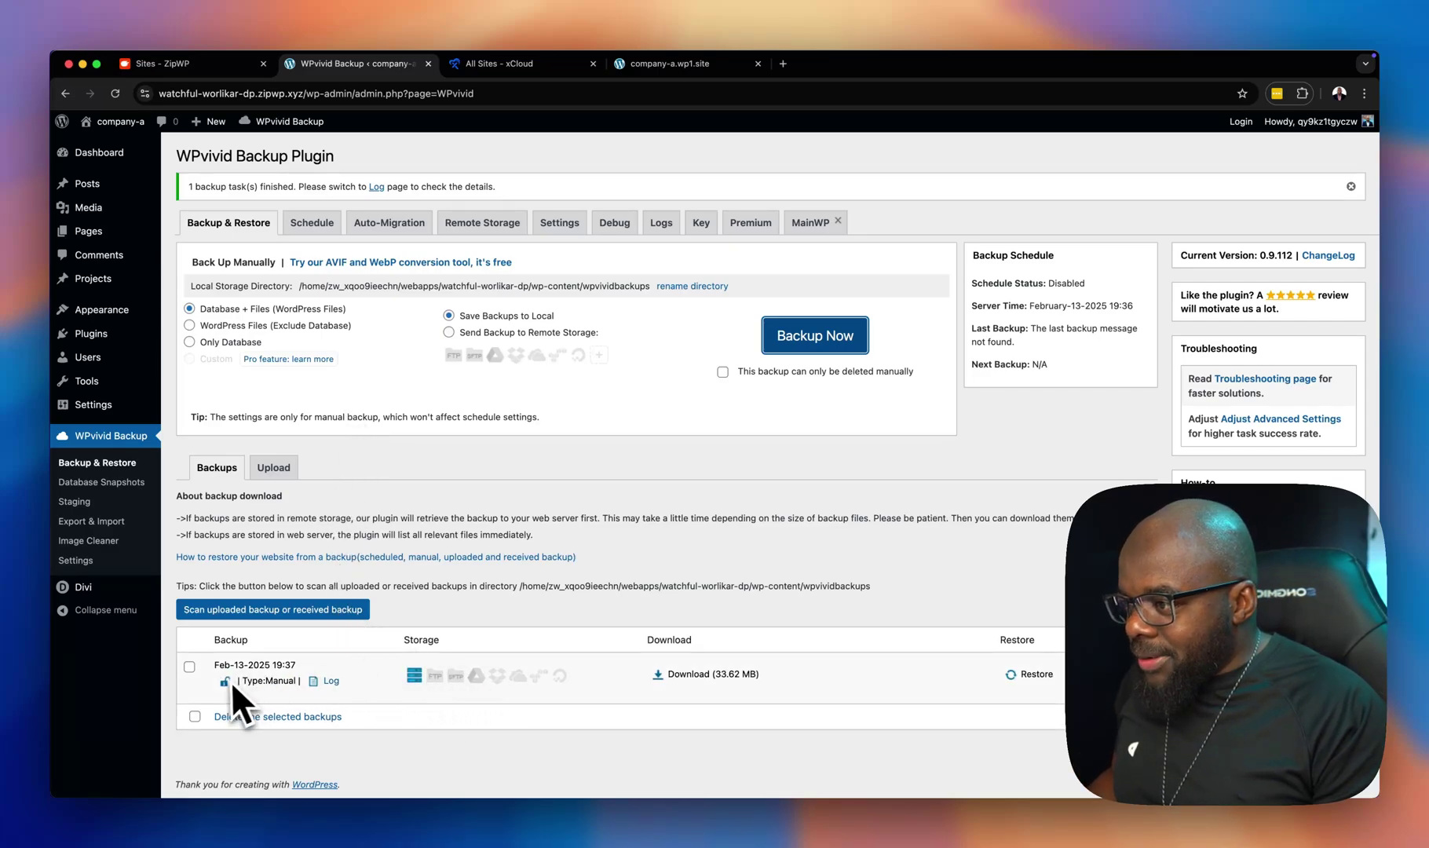
{"action": "left_click", "coordinate": [190, 667]}
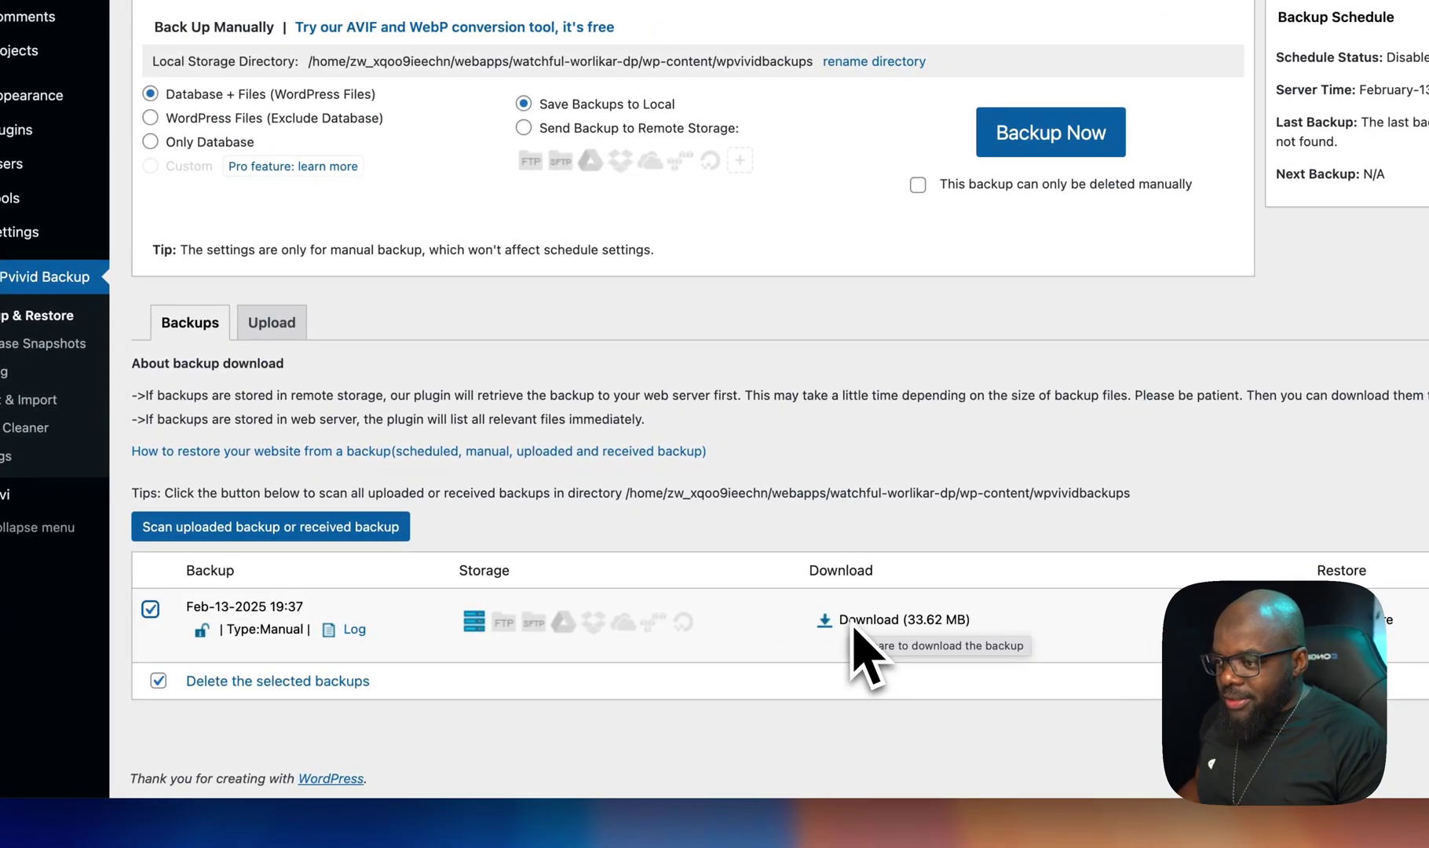
{"action": "left_click", "coordinate": [852, 620]}
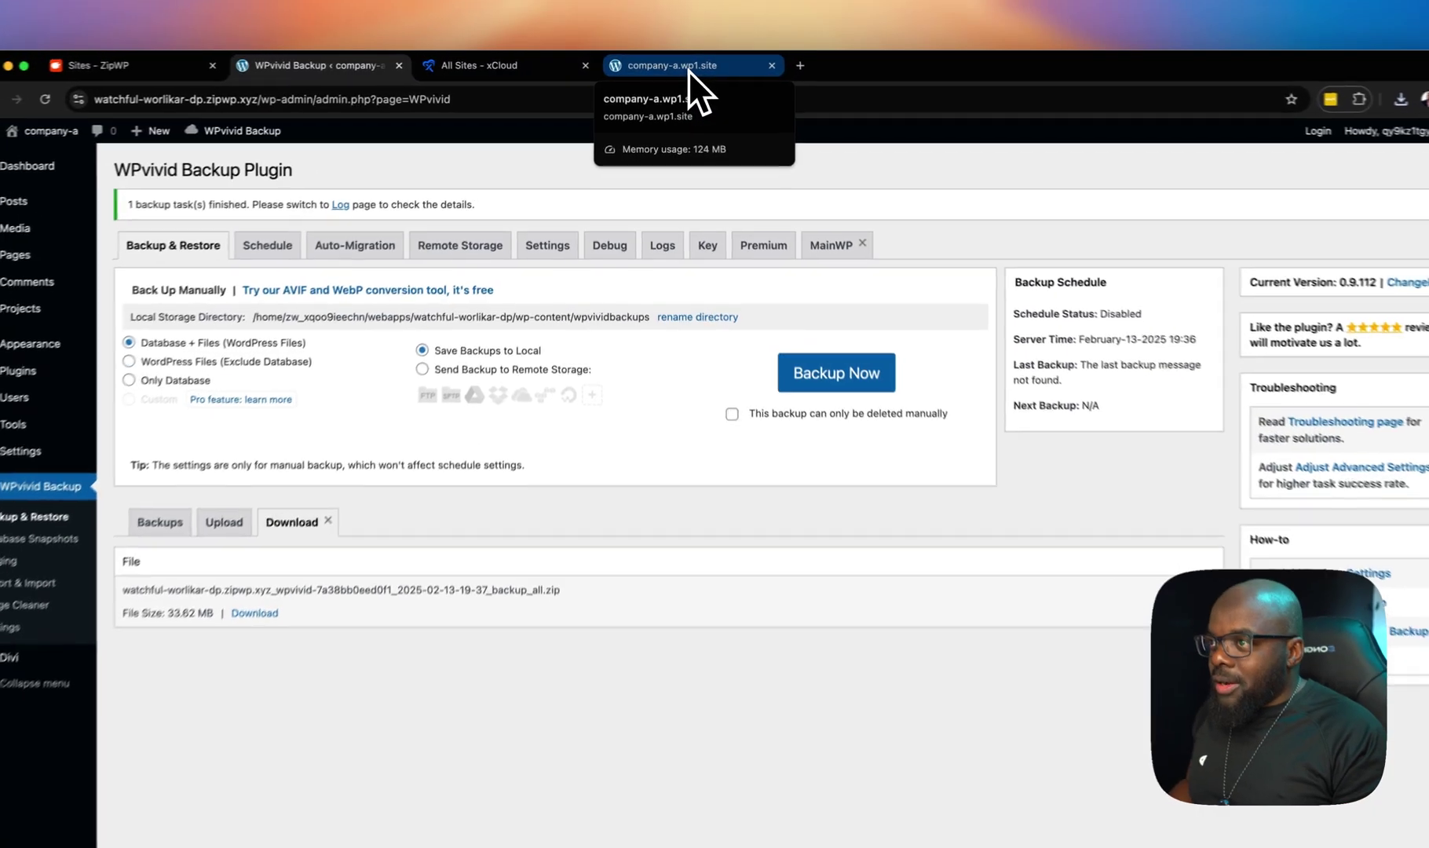
{"action": "left_click", "coordinate": [685, 68]}
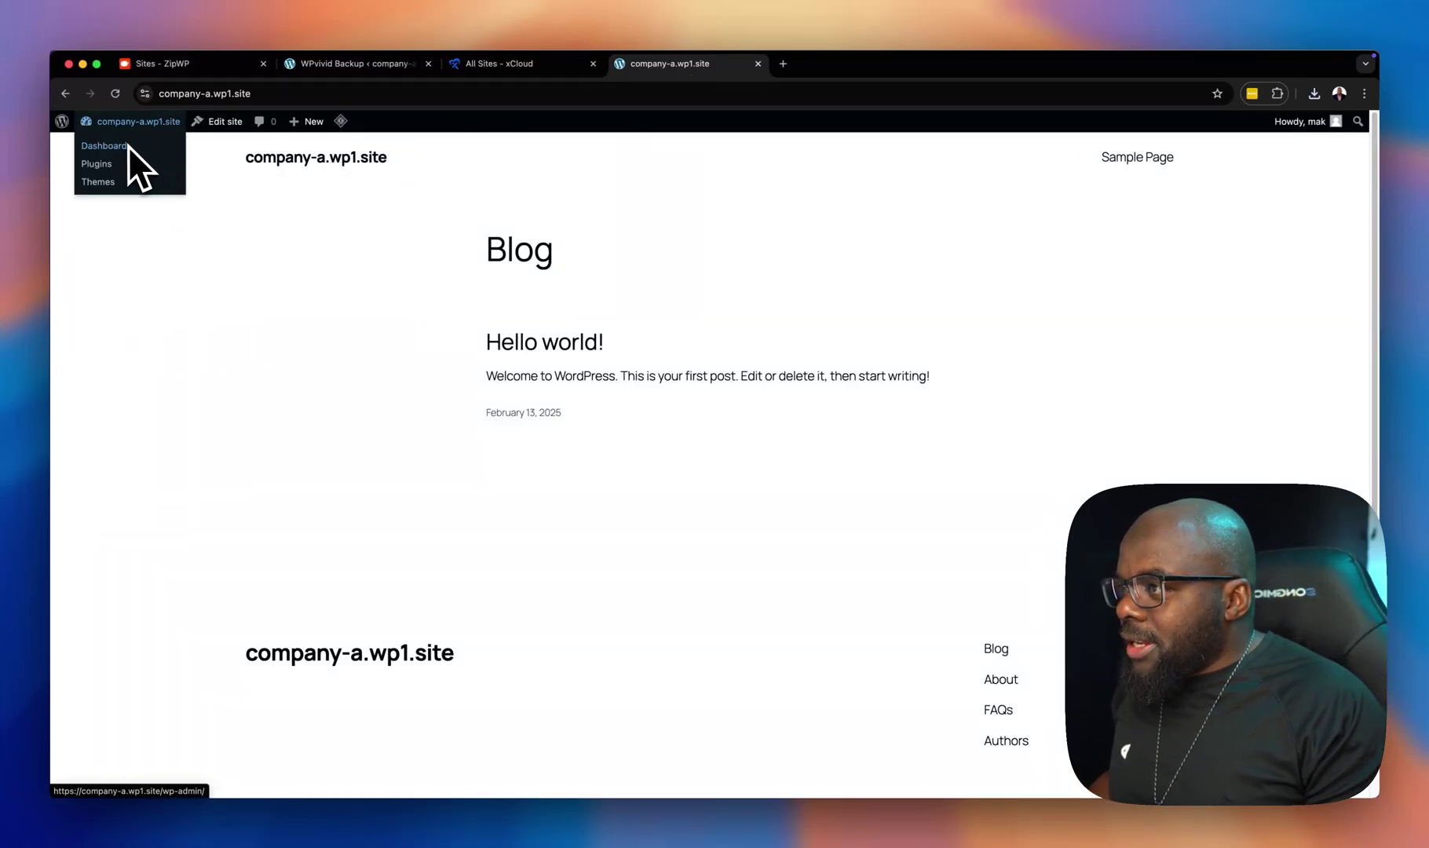
Step: Go to the live company-a.wp1.site Dashboard and choose WPvivid Backup in the sidebar
{"action": "left_click", "coordinate": [128, 146]}
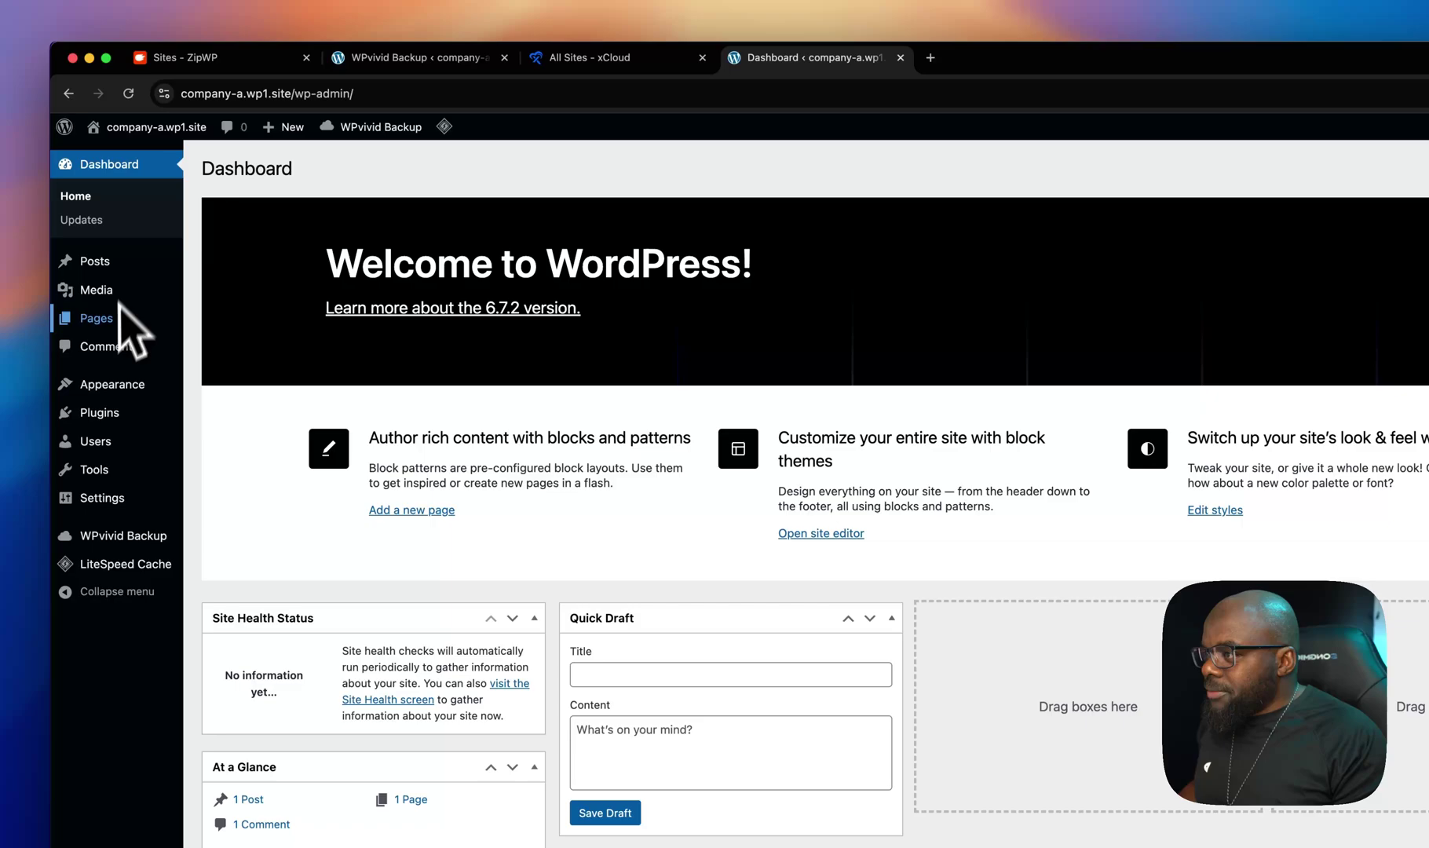
{"action": "mouse_move", "coordinate": [98, 414]}
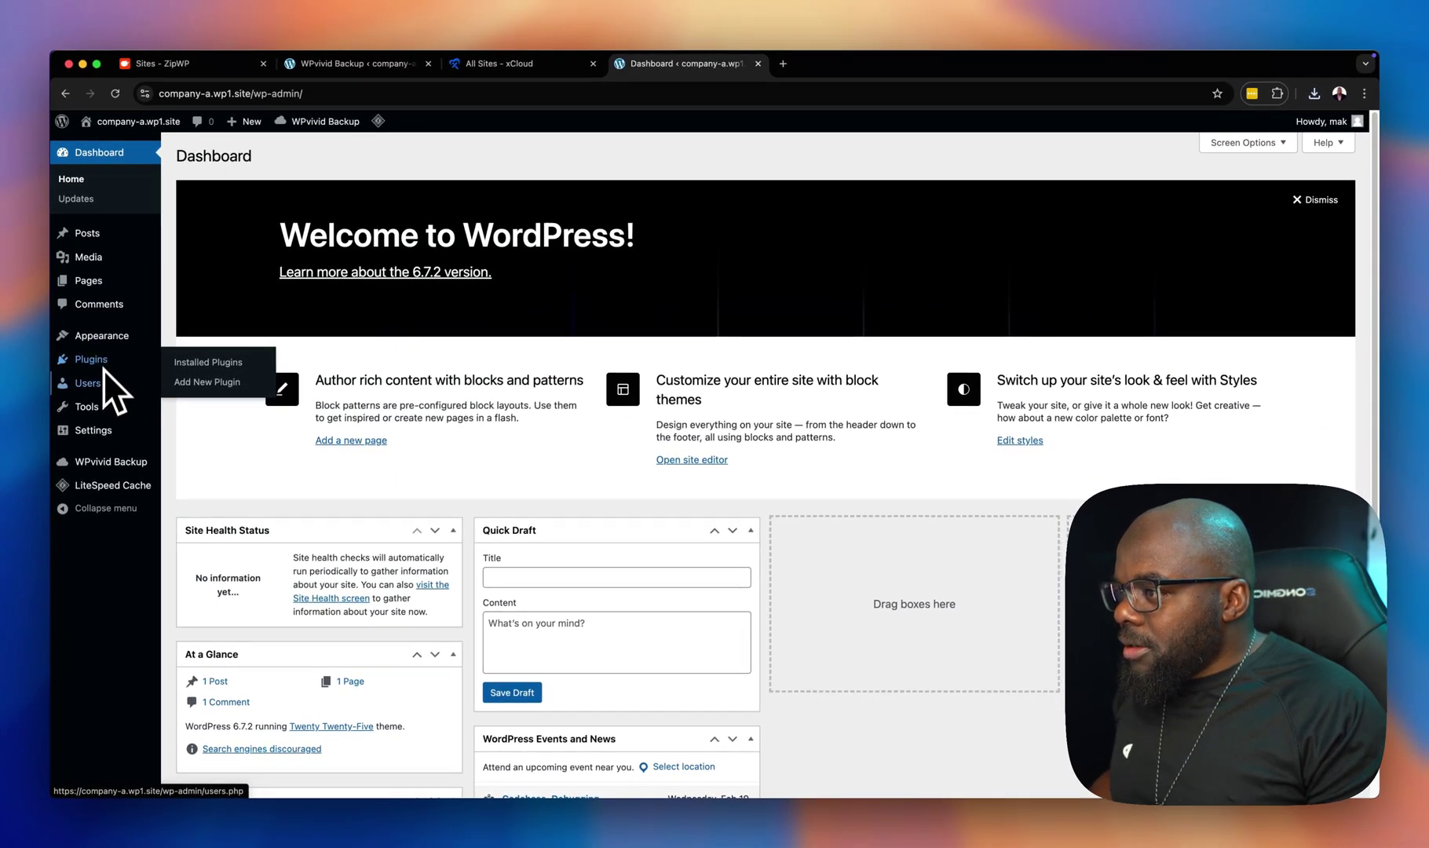
{"action": "left_click", "coordinate": [106, 465]}
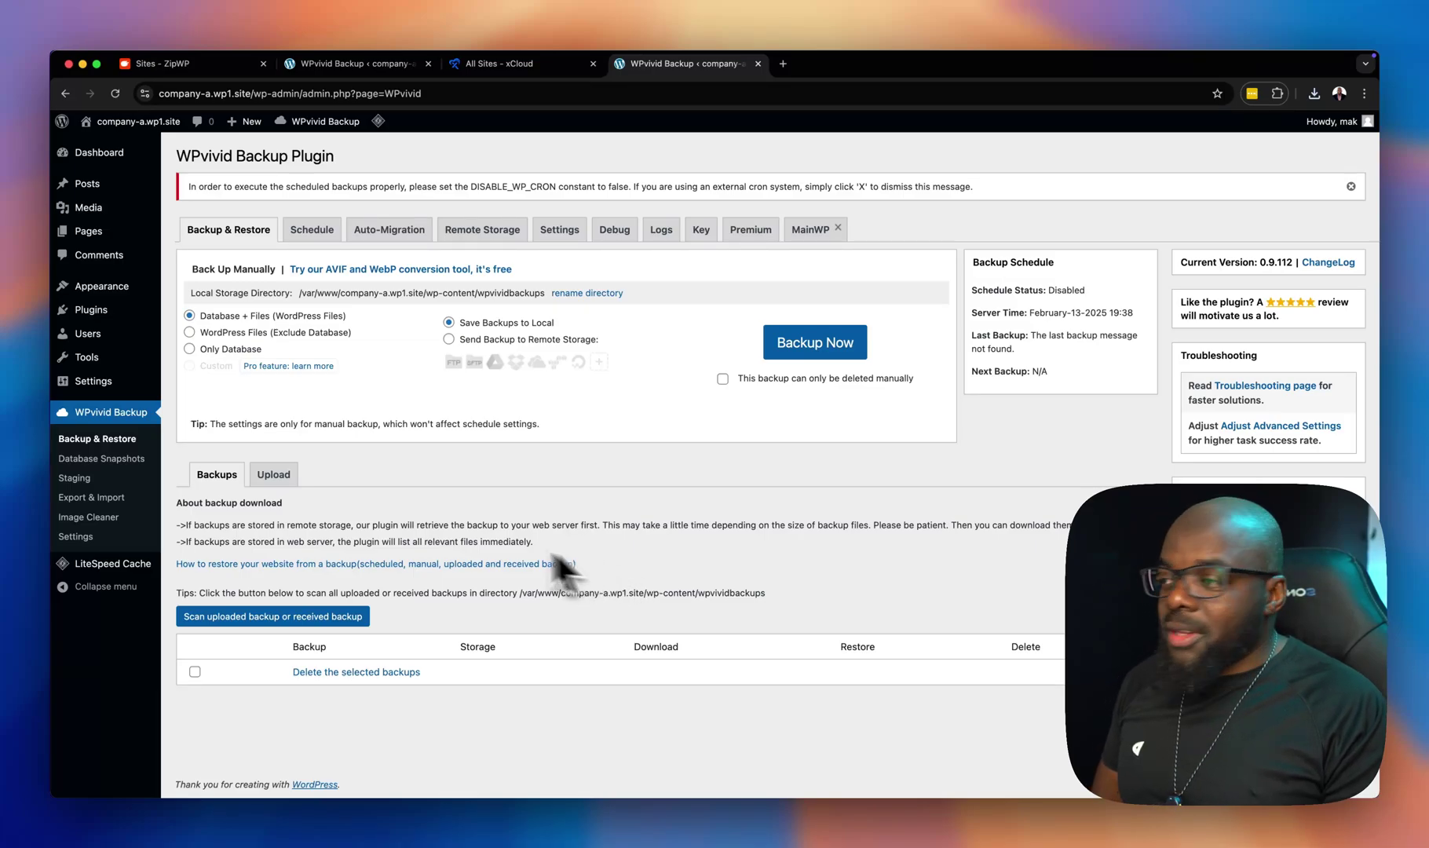
Step: Upload the downloaded ZipWP backup zip through WPvivid's Upload tab, giving a 33.62 MB Uploaded Backup
{"action": "left_click", "coordinate": [272, 475]}
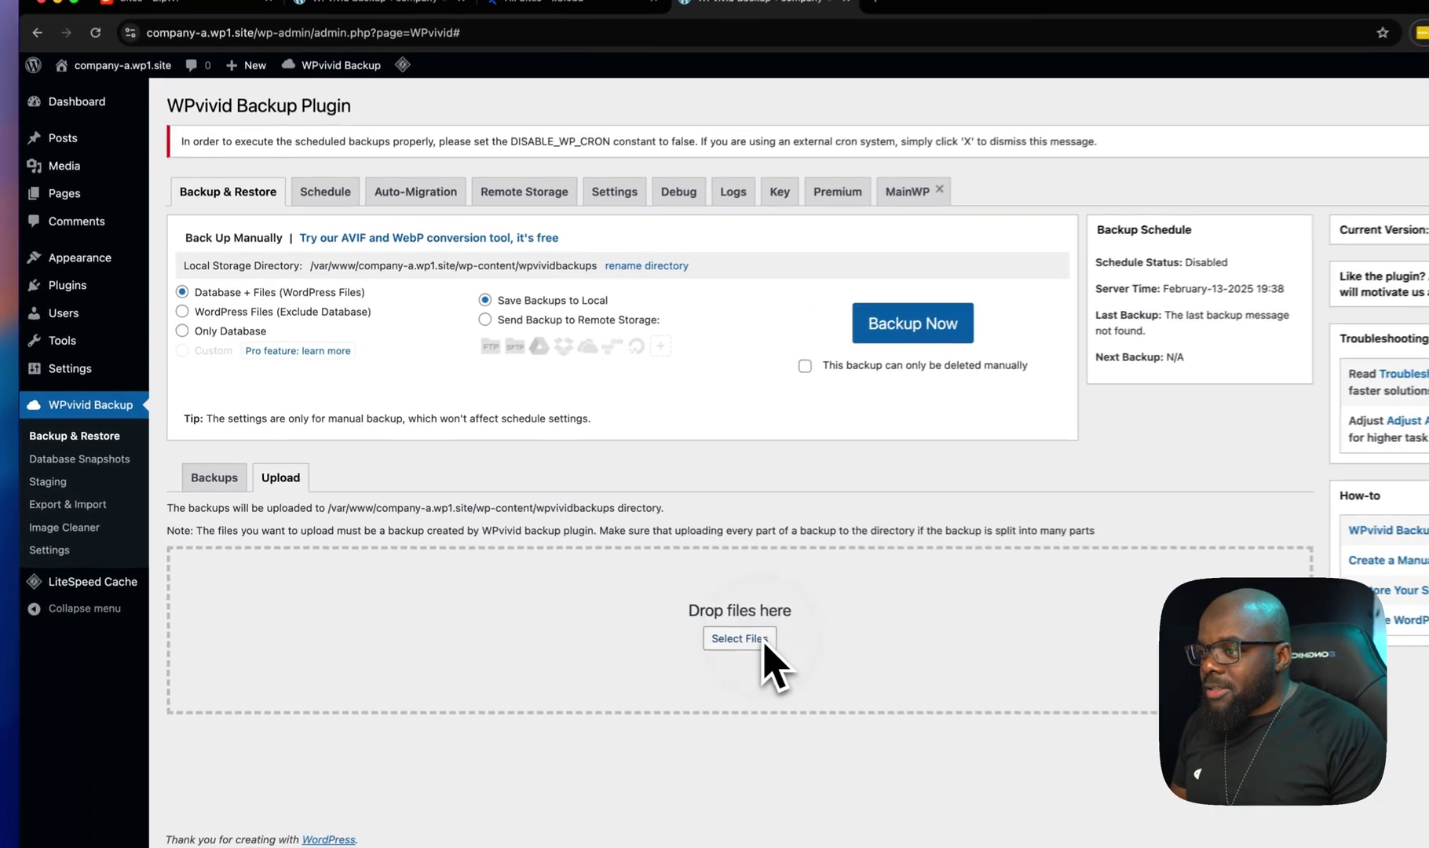
{"action": "left_click", "coordinate": [686, 613]}
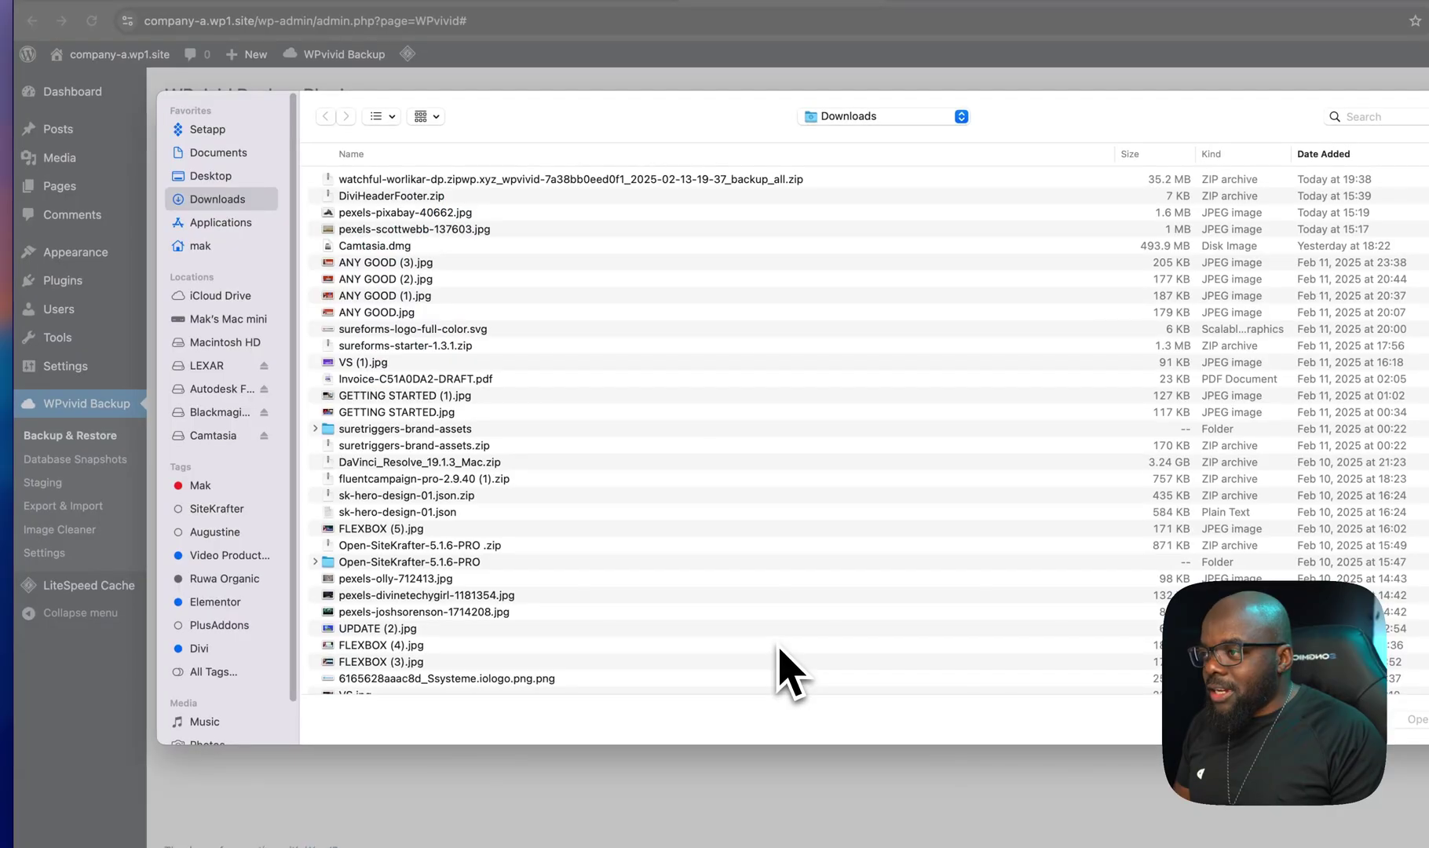
{"action": "left_click", "coordinate": [503, 180]}
{"action": "double_click", "coordinate": [501, 182]}
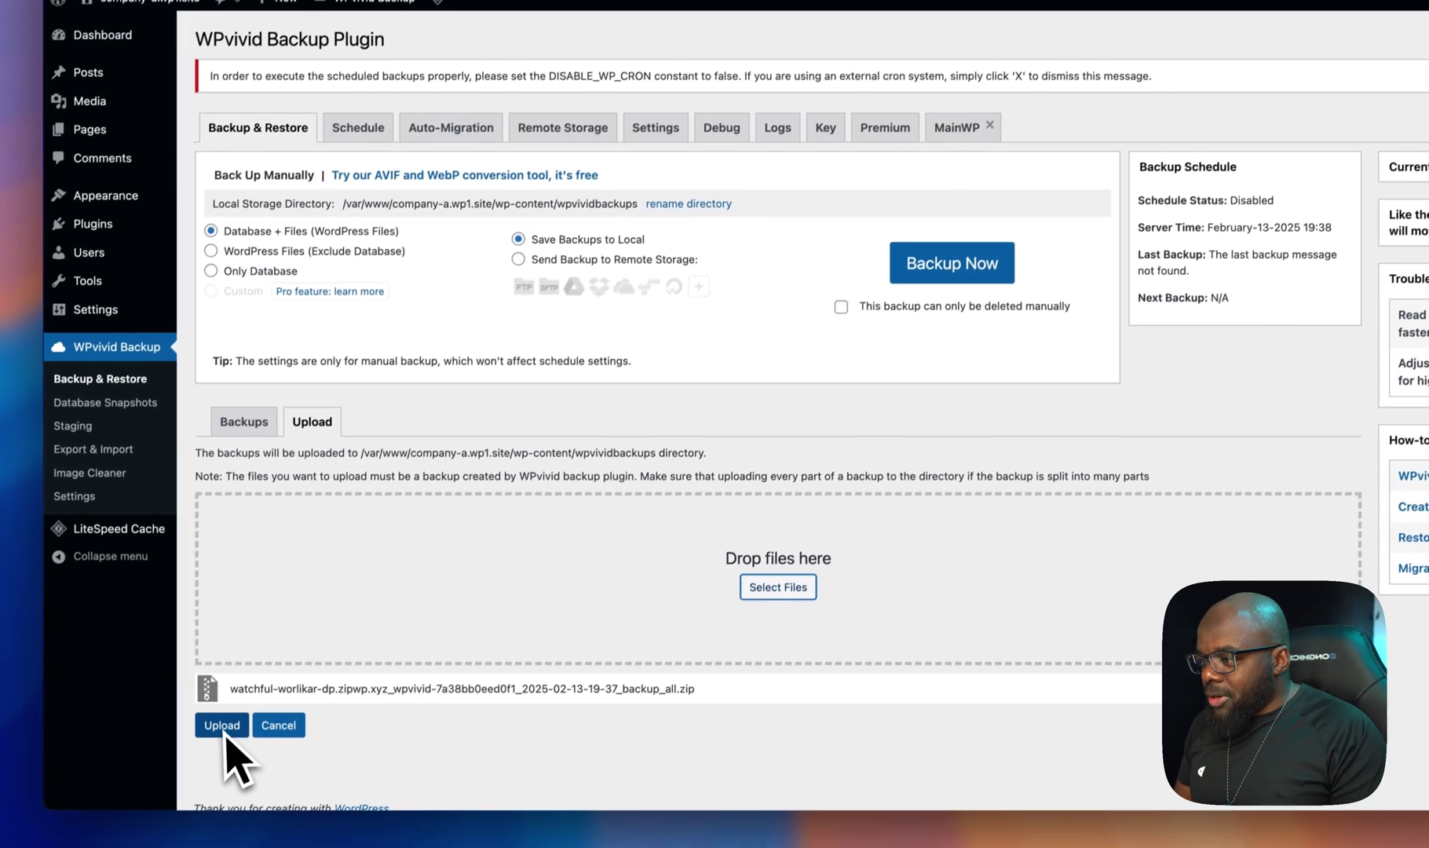
{"action": "left_click", "coordinate": [193, 783]}
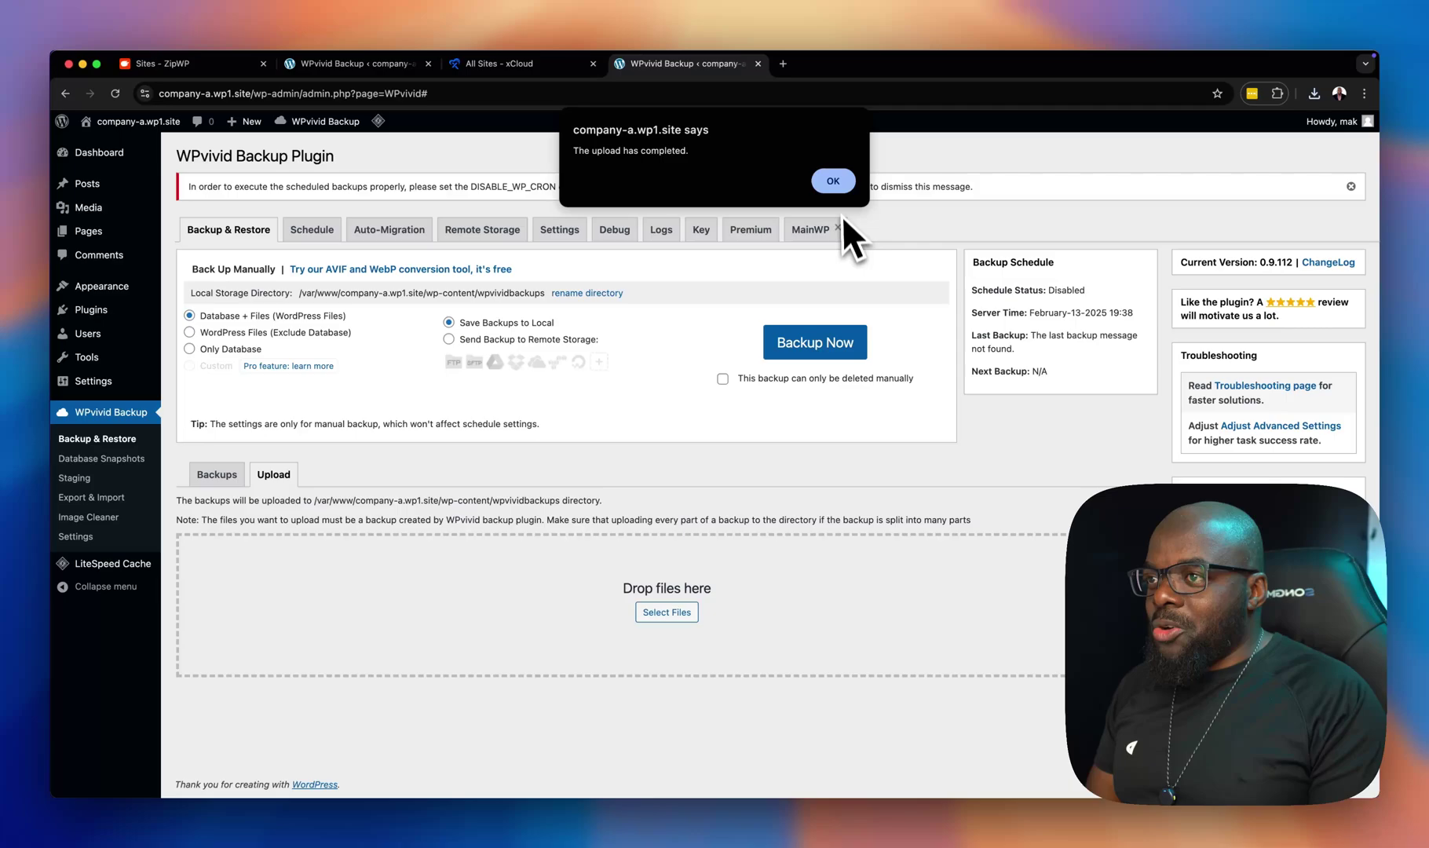
{"action": "left_click", "coordinate": [833, 180]}
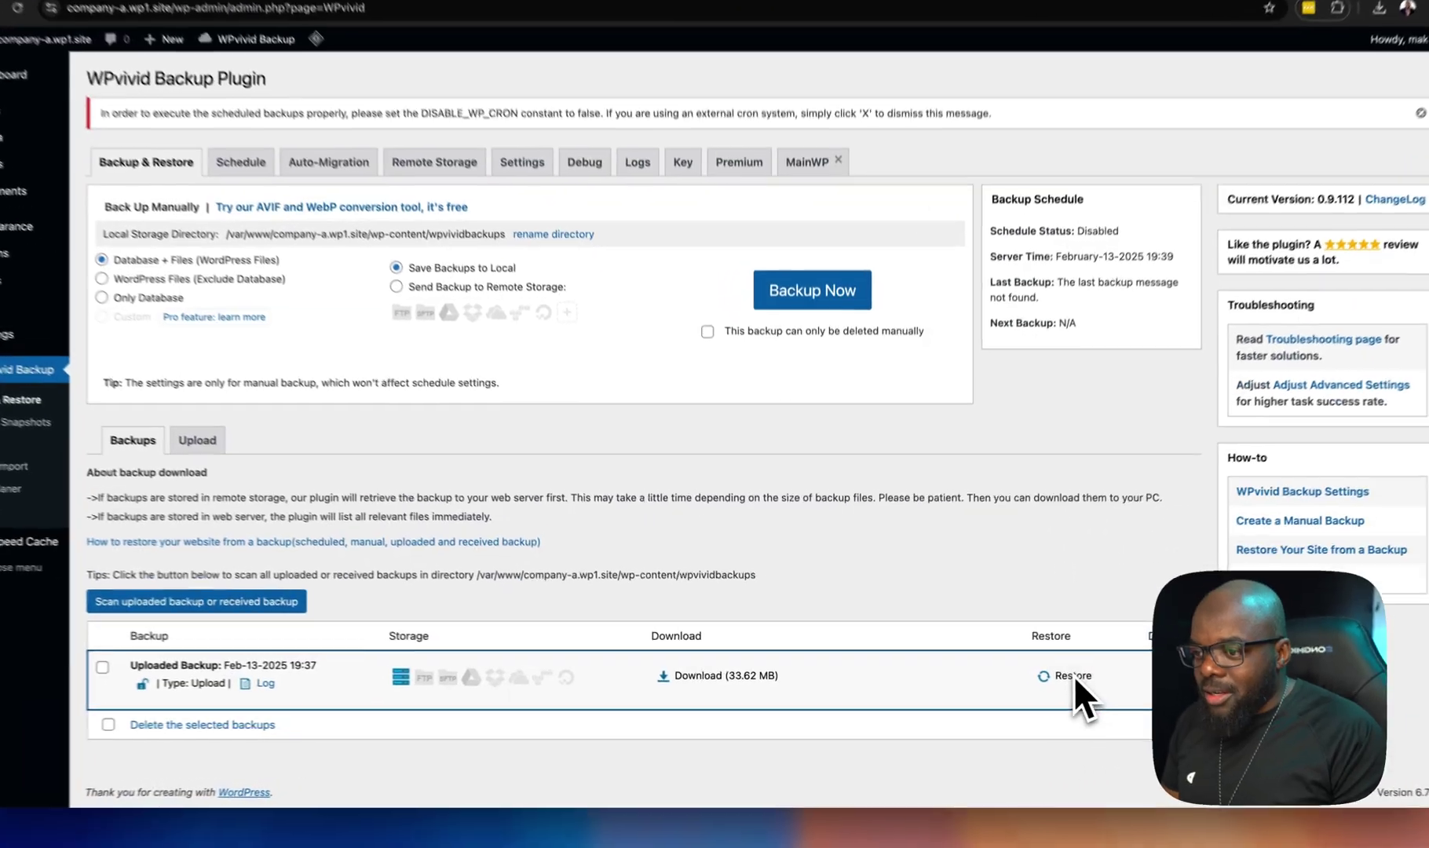
Step: Restore the uploaded Feb-13-2025 19:37 backup onto company-a.wp1.site and confirm it, running to 100%
{"action": "left_click", "coordinate": [1045, 681]}
{"action": "scroll", "coordinate": [1094, 684], "scroll_direction": "down", "scroll_amount": 1}
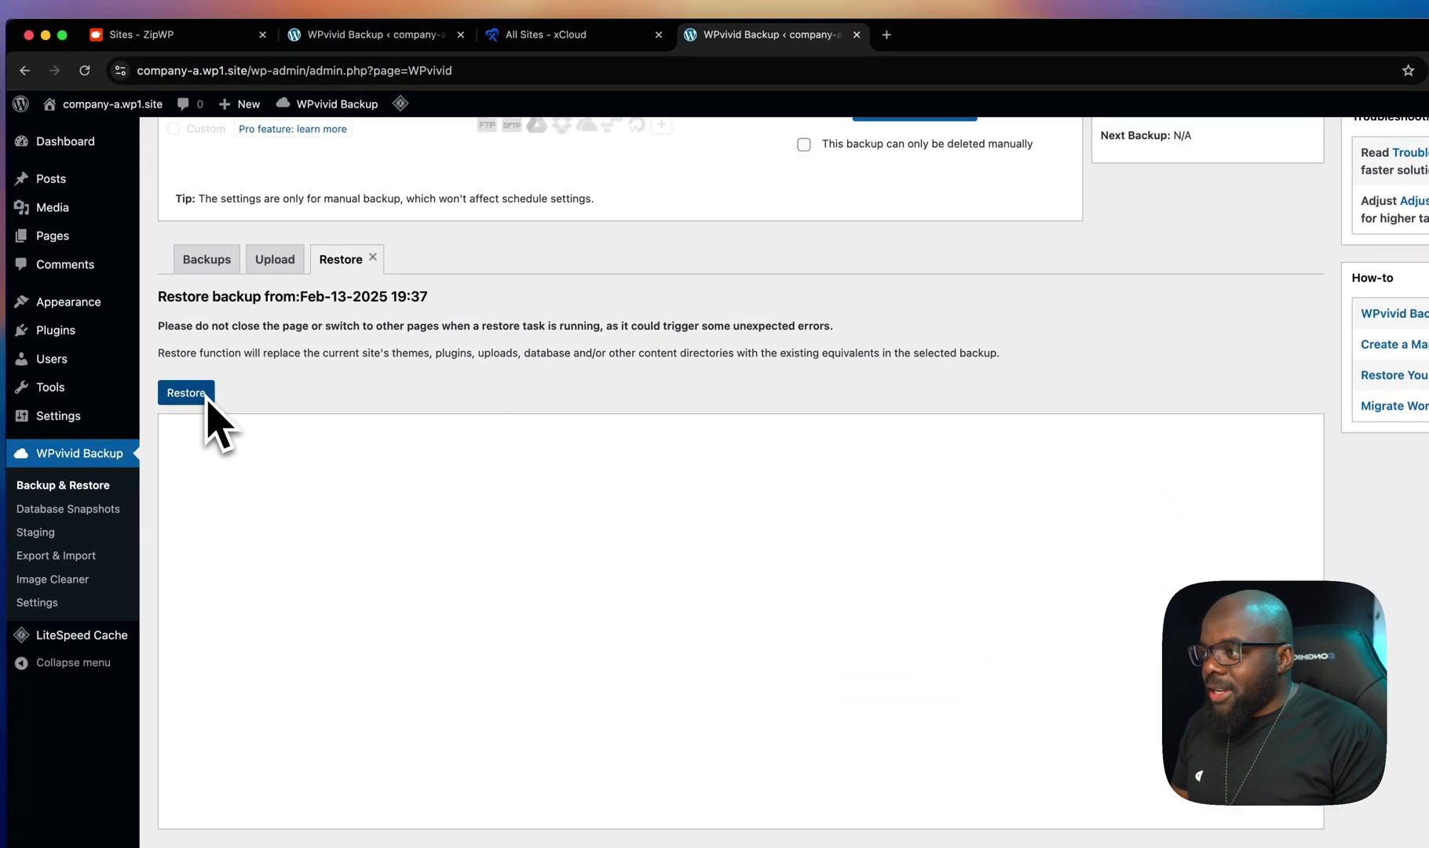
{"action": "left_click", "coordinate": [189, 392]}
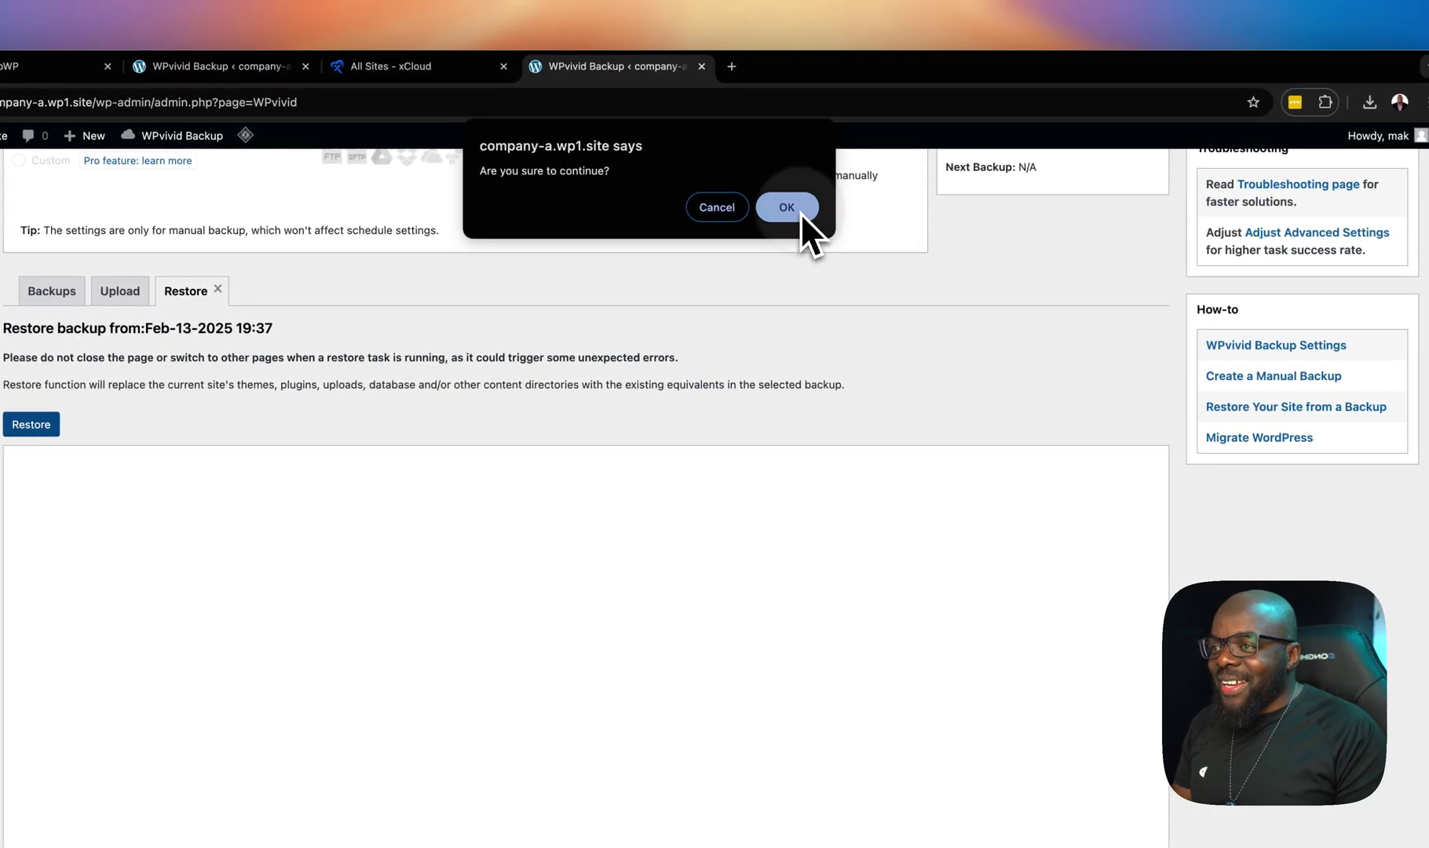
{"action": "left_click", "coordinate": [800, 210]}
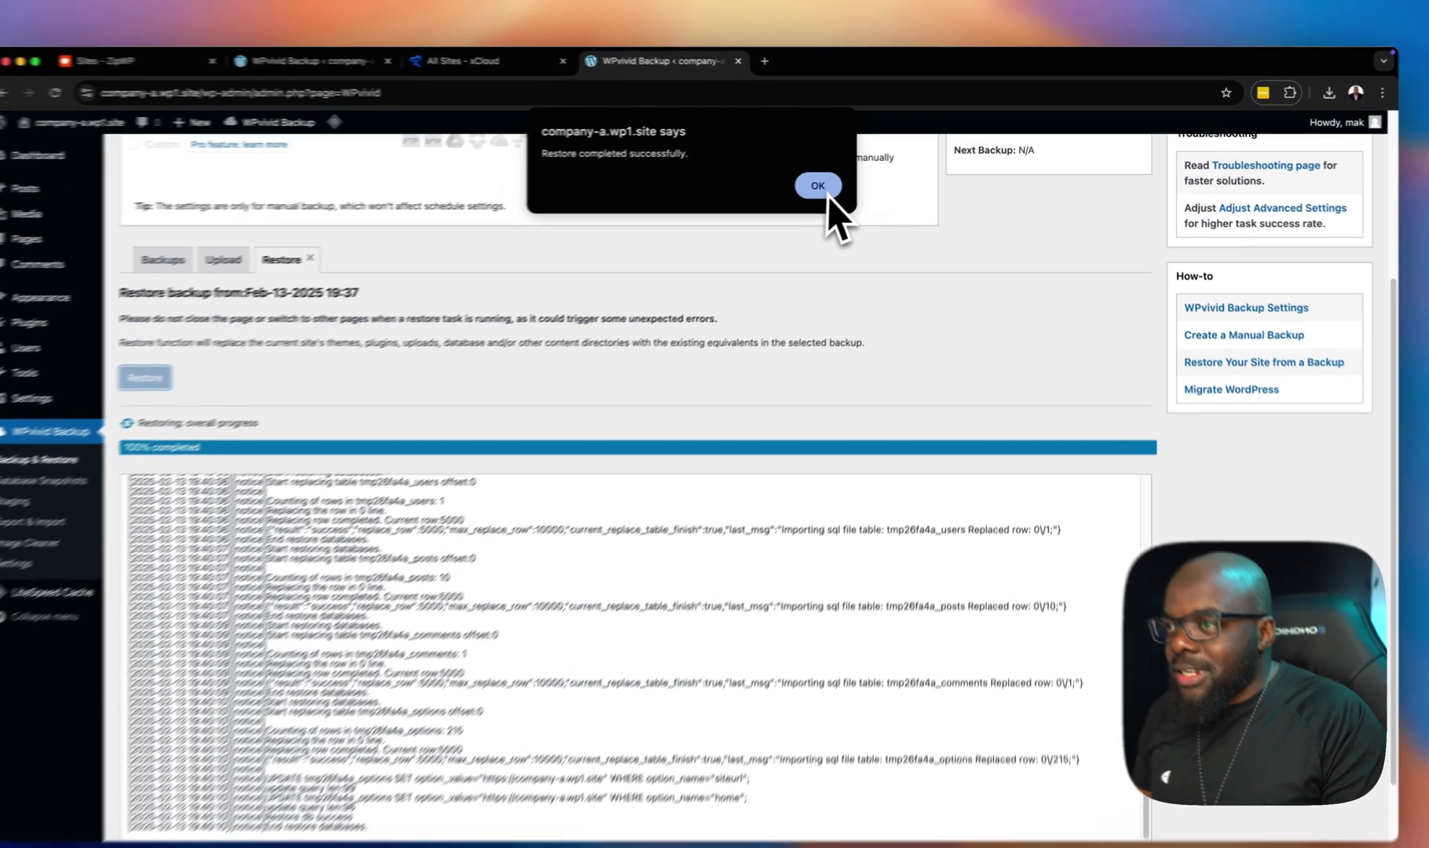
Step: Dismiss the 'Restore completed successfully' alert, then return to the ZipWP site's WPvivid Backup tab
{"action": "left_click", "coordinate": [832, 180]}
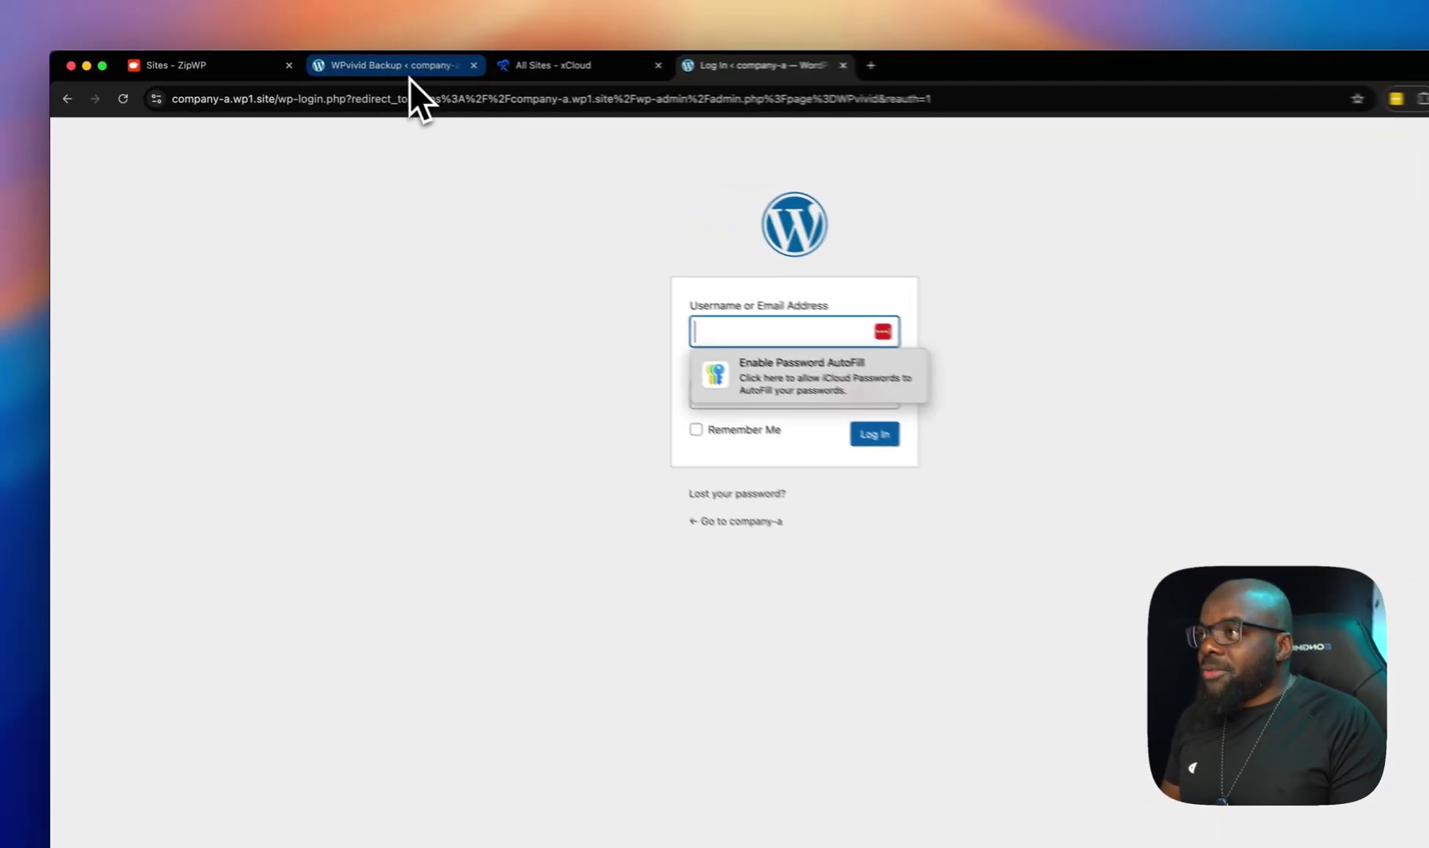
{"action": "left_click", "coordinate": [409, 77]}
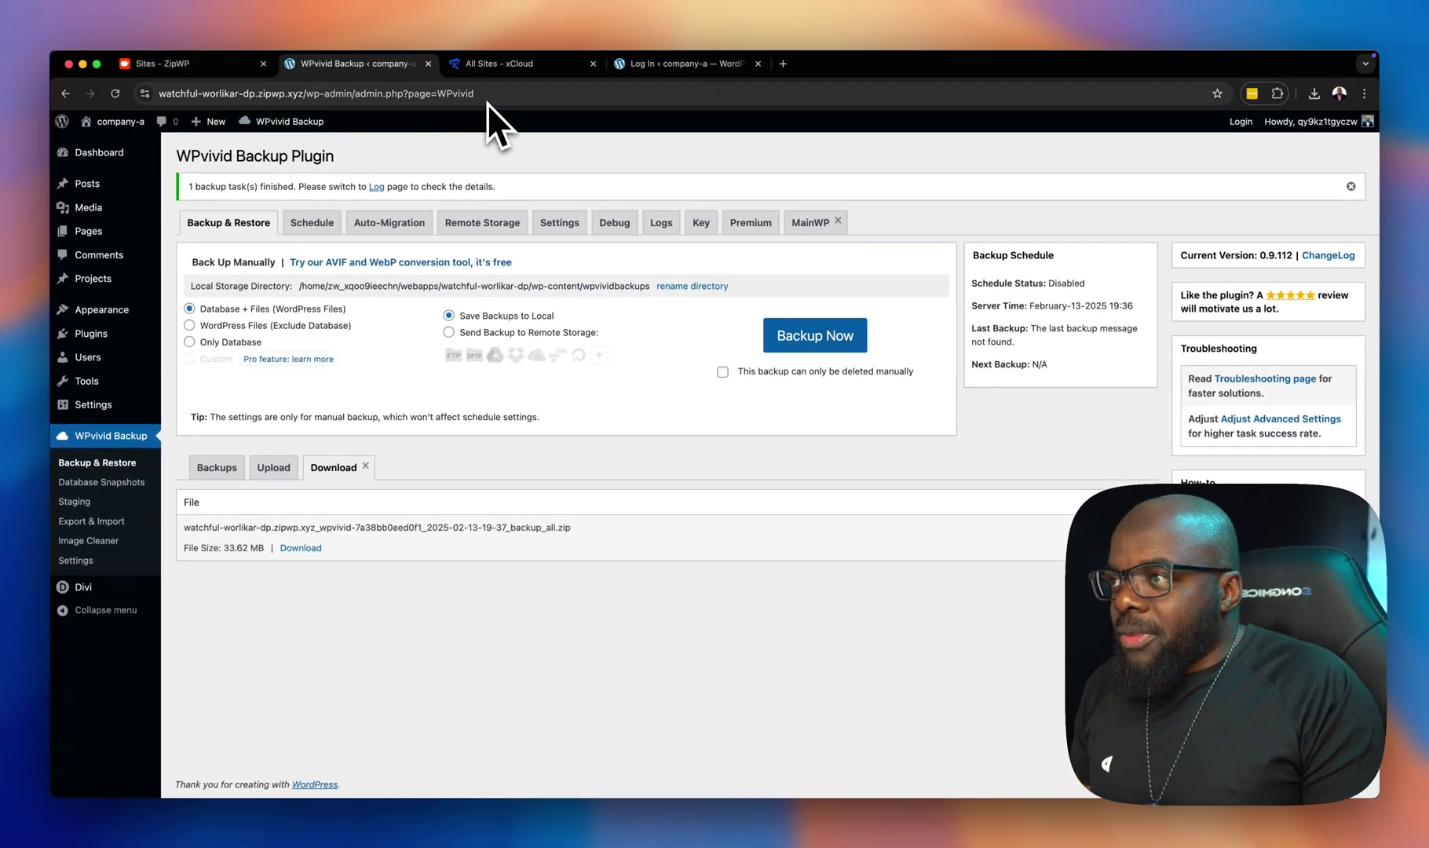
Step: Switch to the 'All Sites - xCloud' tab to reach company-a.wp1.site's Magic Login
{"action": "left_click", "coordinate": [559, 70]}
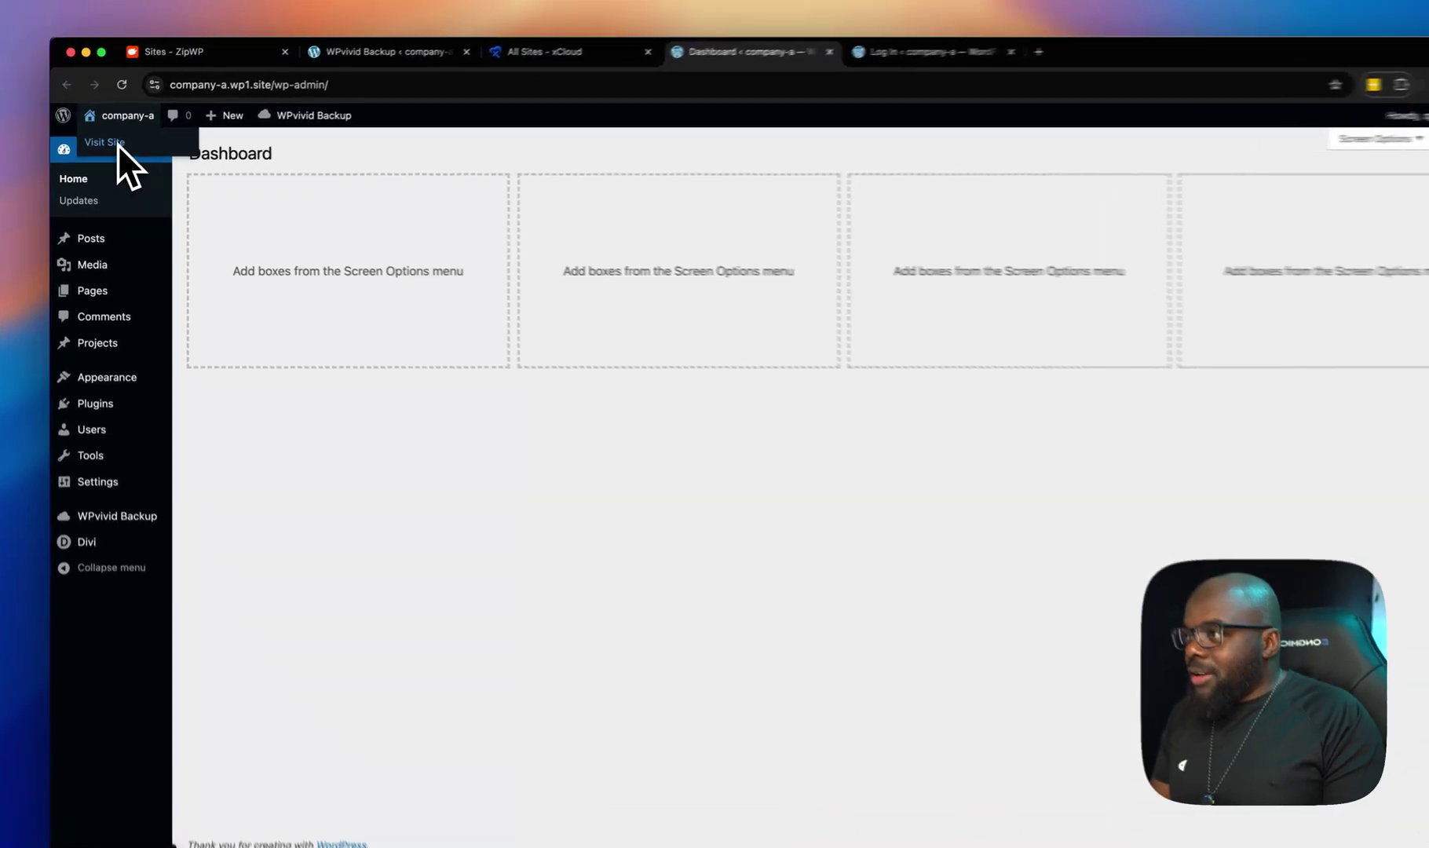
Step: Visit the restored 'This Is Company A' Divi front page, check its URL, then close that tab
{"action": "left_click", "coordinate": [114, 151]}
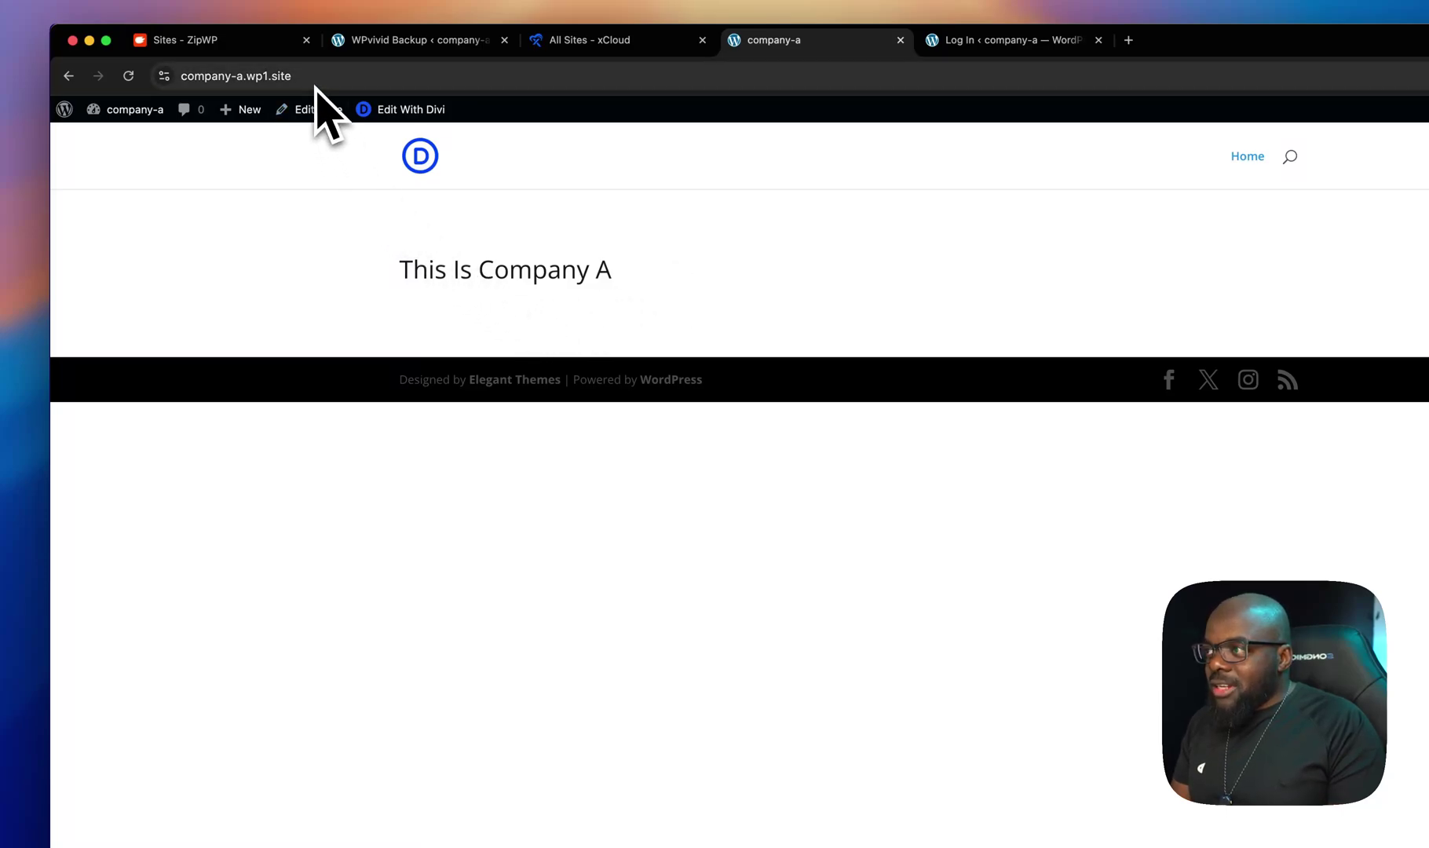
{"action": "left_click_drag", "start_coordinate": [302, 77], "coordinate": [175, 84]}
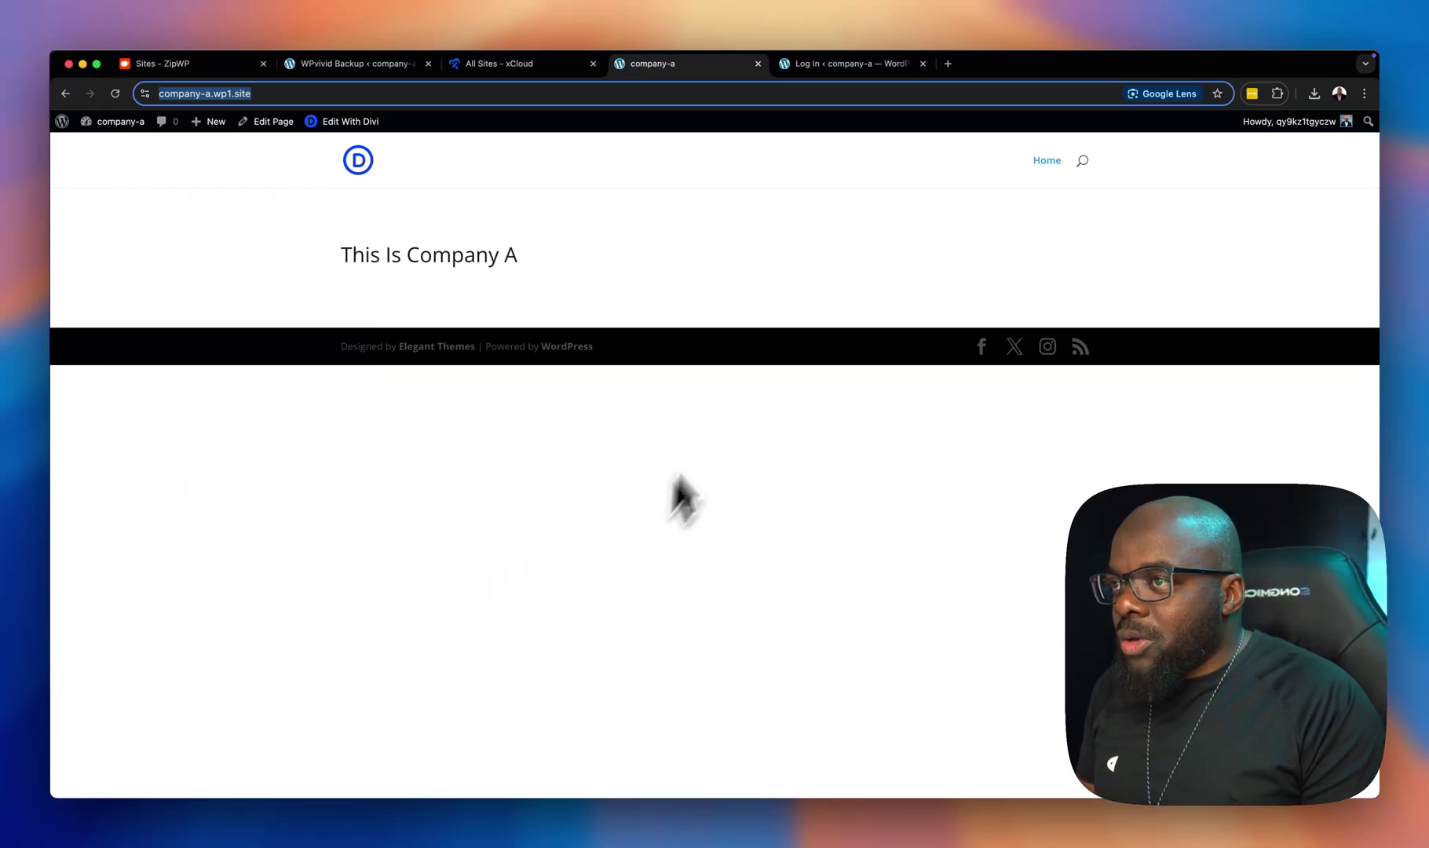
{"action": "left_click", "coordinate": [757, 62]}
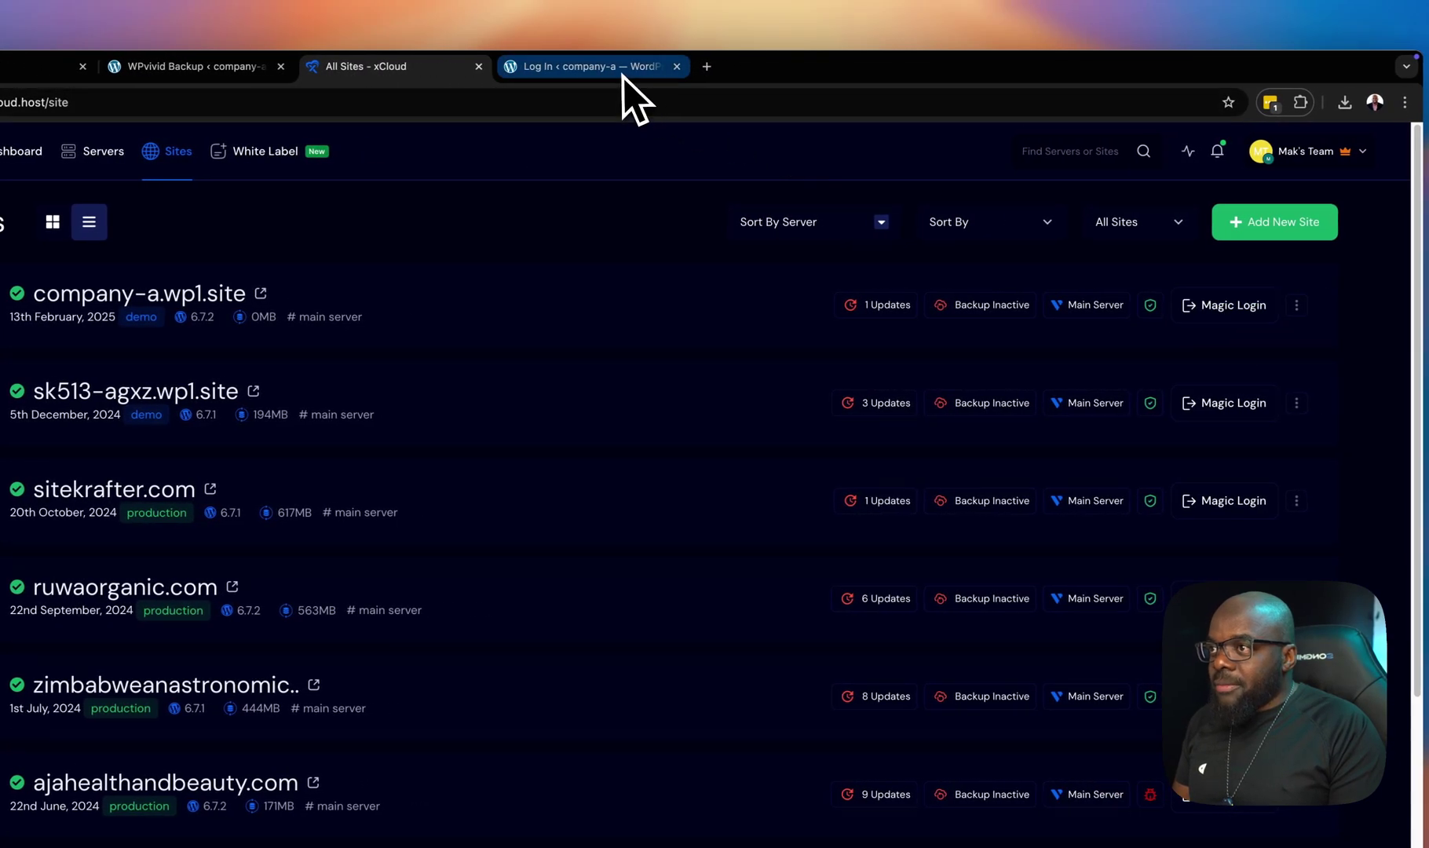
Step: Close the leftover staging backup and hosting sites list tabs
{"action": "left_click", "coordinate": [624, 68]}
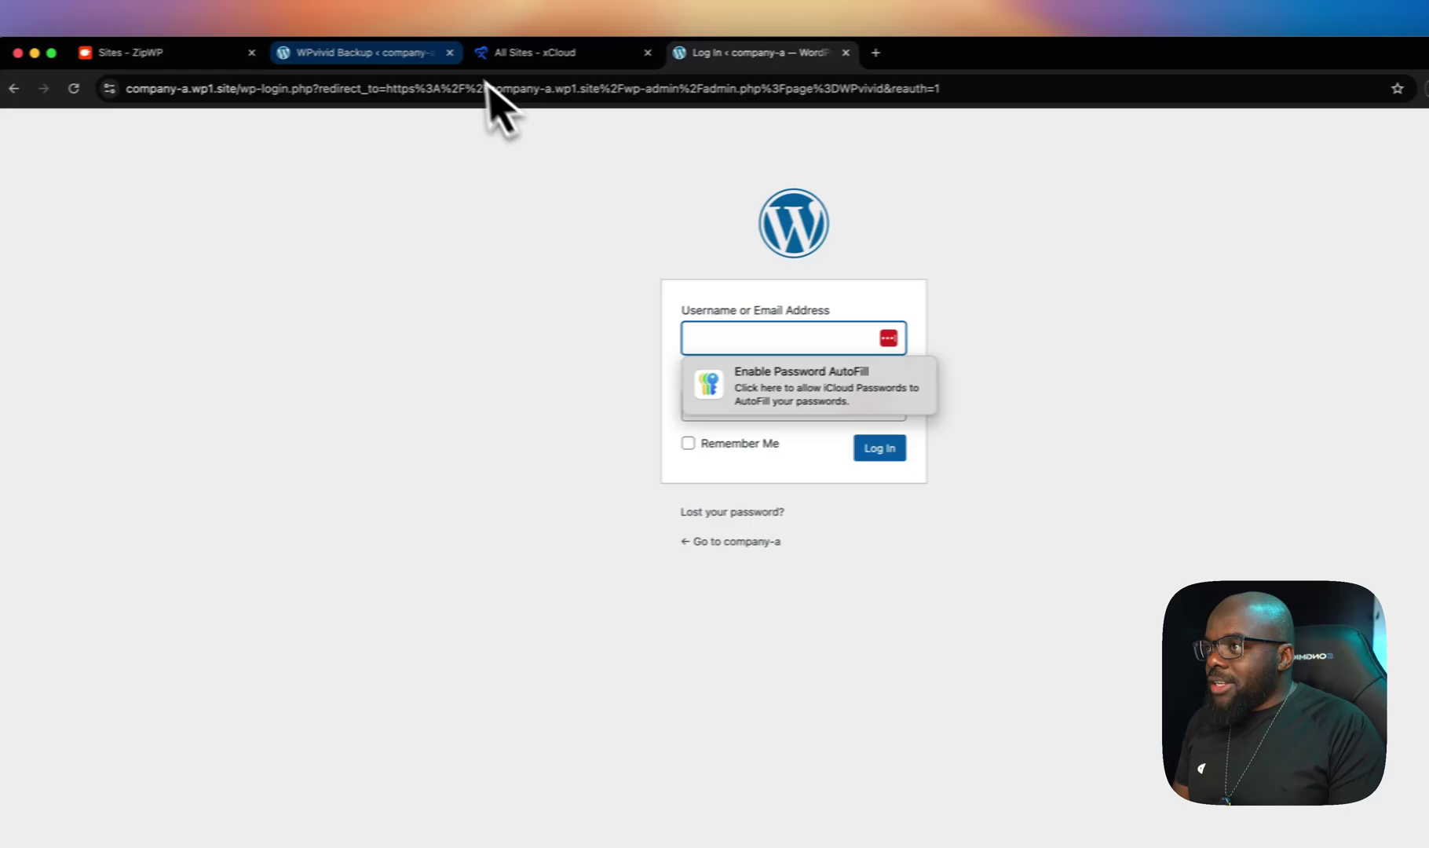
{"action": "left_click", "coordinate": [436, 52]}
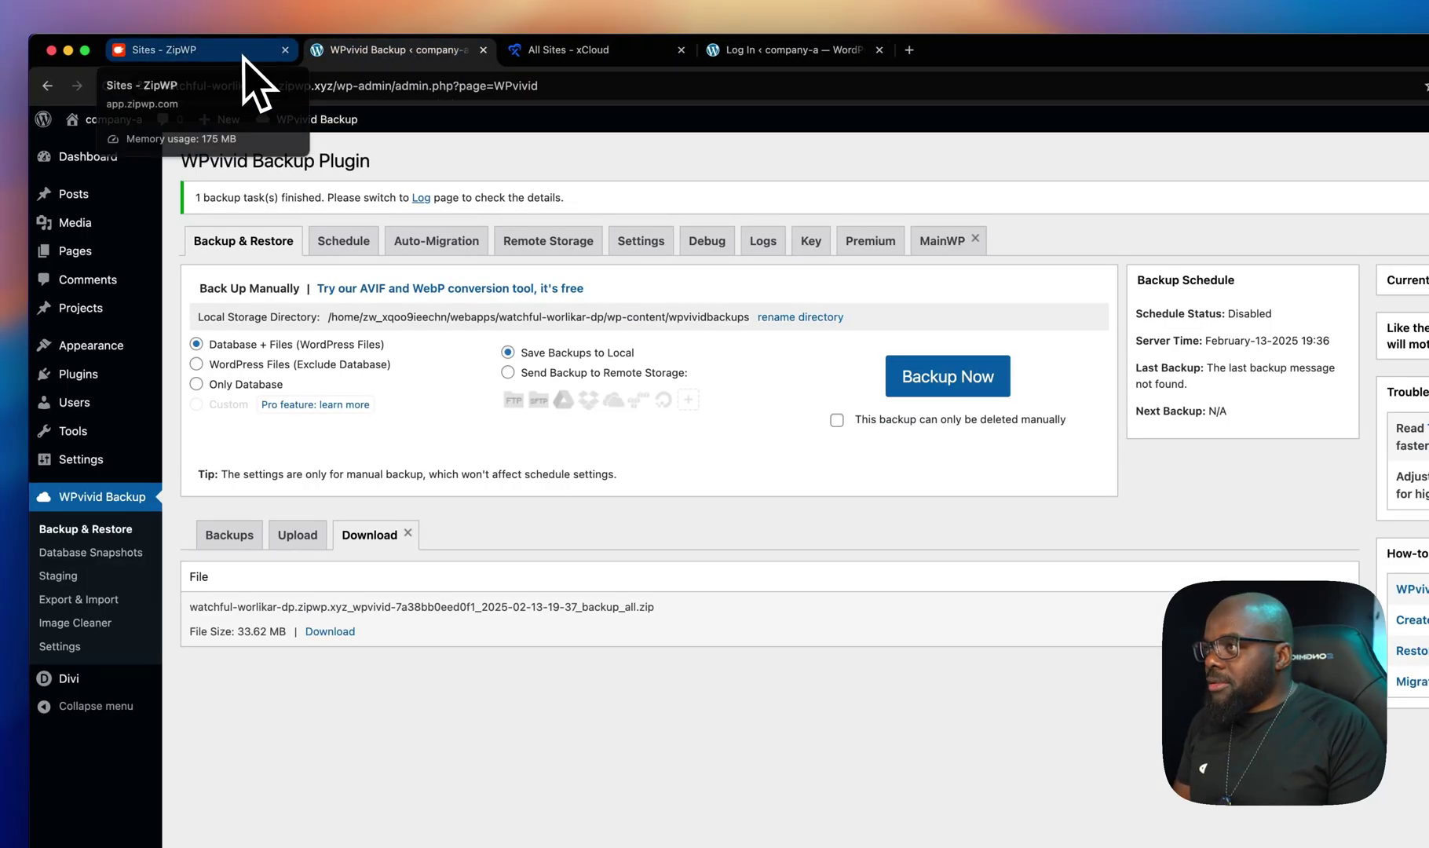
{"action": "left_click", "coordinate": [483, 50]}
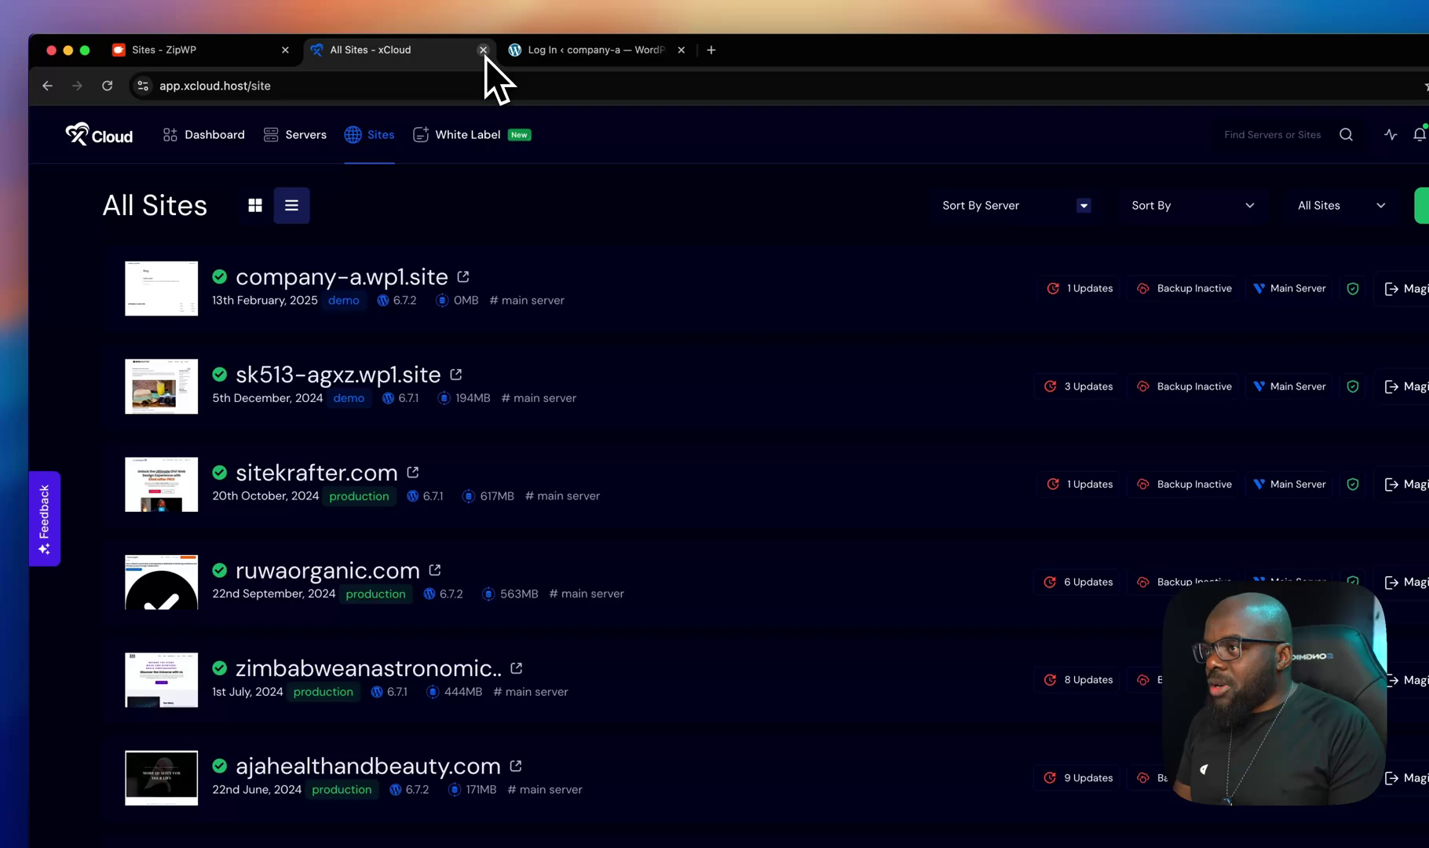
{"action": "left_click", "coordinate": [485, 50]}
Step: Show company-a's Login Credentials from the ZipWP Sites dashboard
{"action": "left_click", "coordinate": [242, 54]}
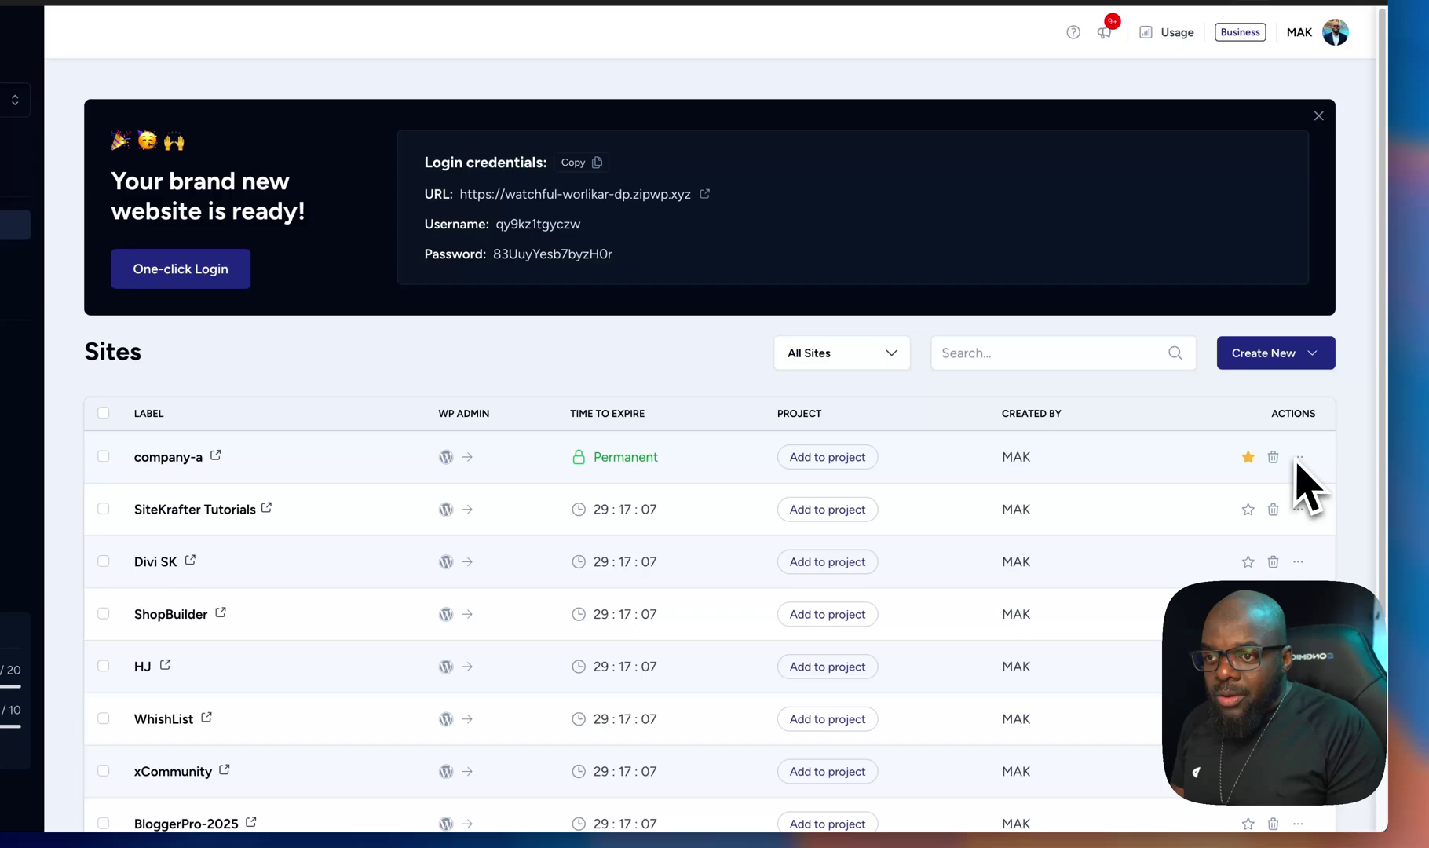
{"action": "left_click", "coordinate": [1310, 458]}
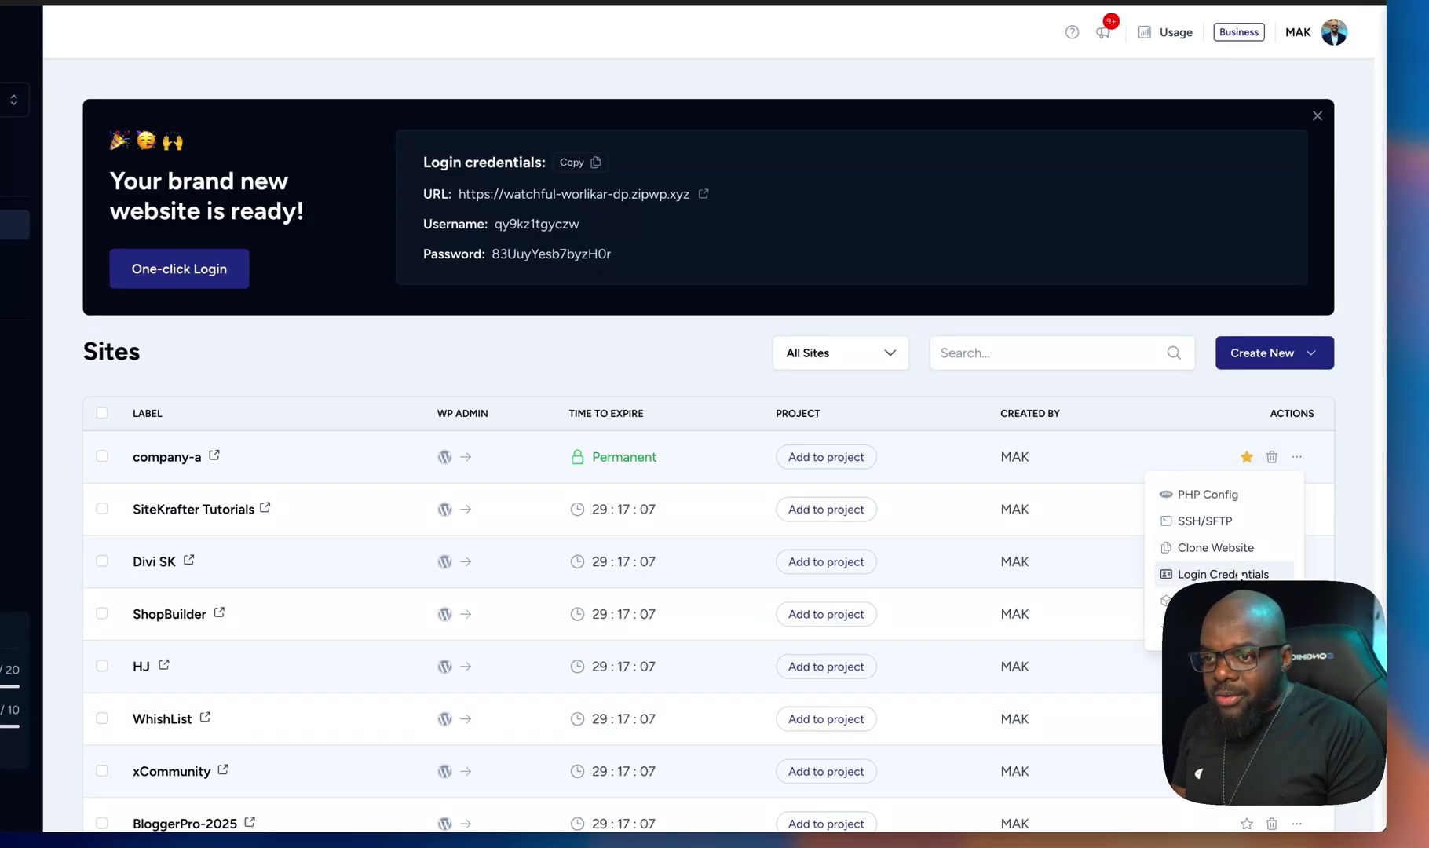
{"action": "left_click", "coordinate": [1241, 576]}
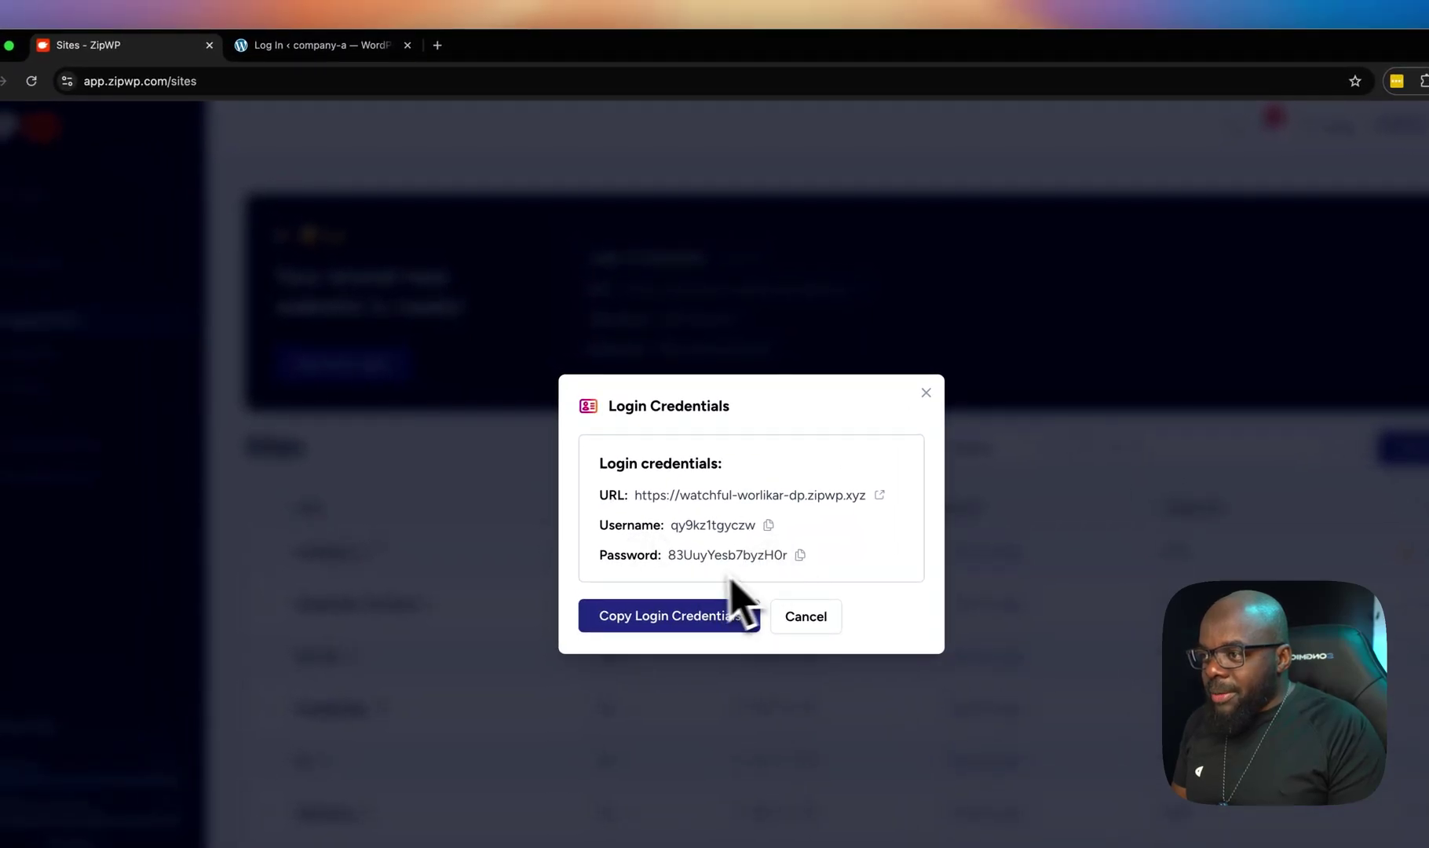
Step: Copy the username from ZipWP and paste it into the company-a login form
{"action": "left_click", "coordinate": [769, 527]}
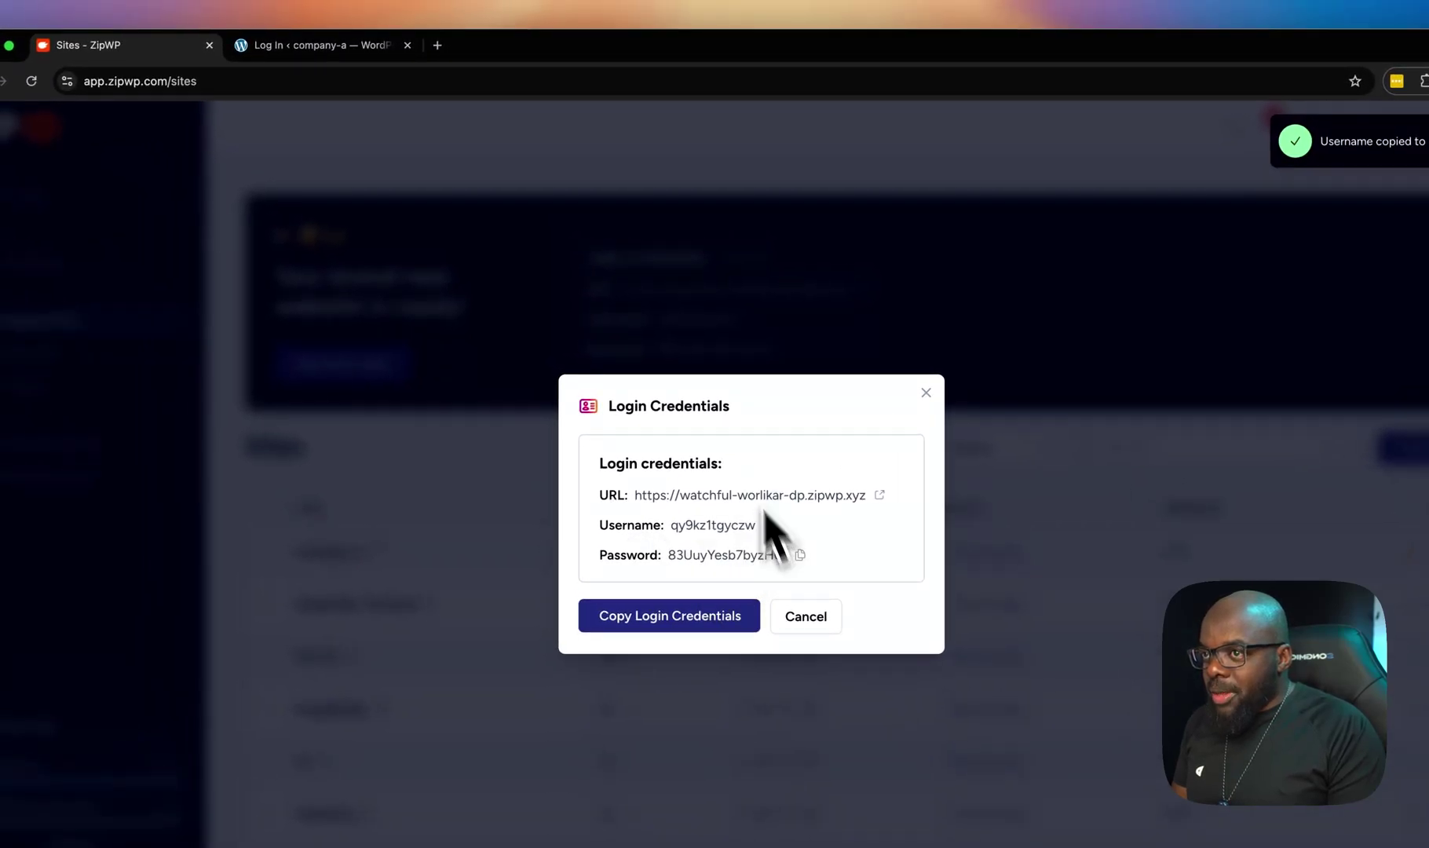
{"action": "left_click", "coordinate": [374, 46]}
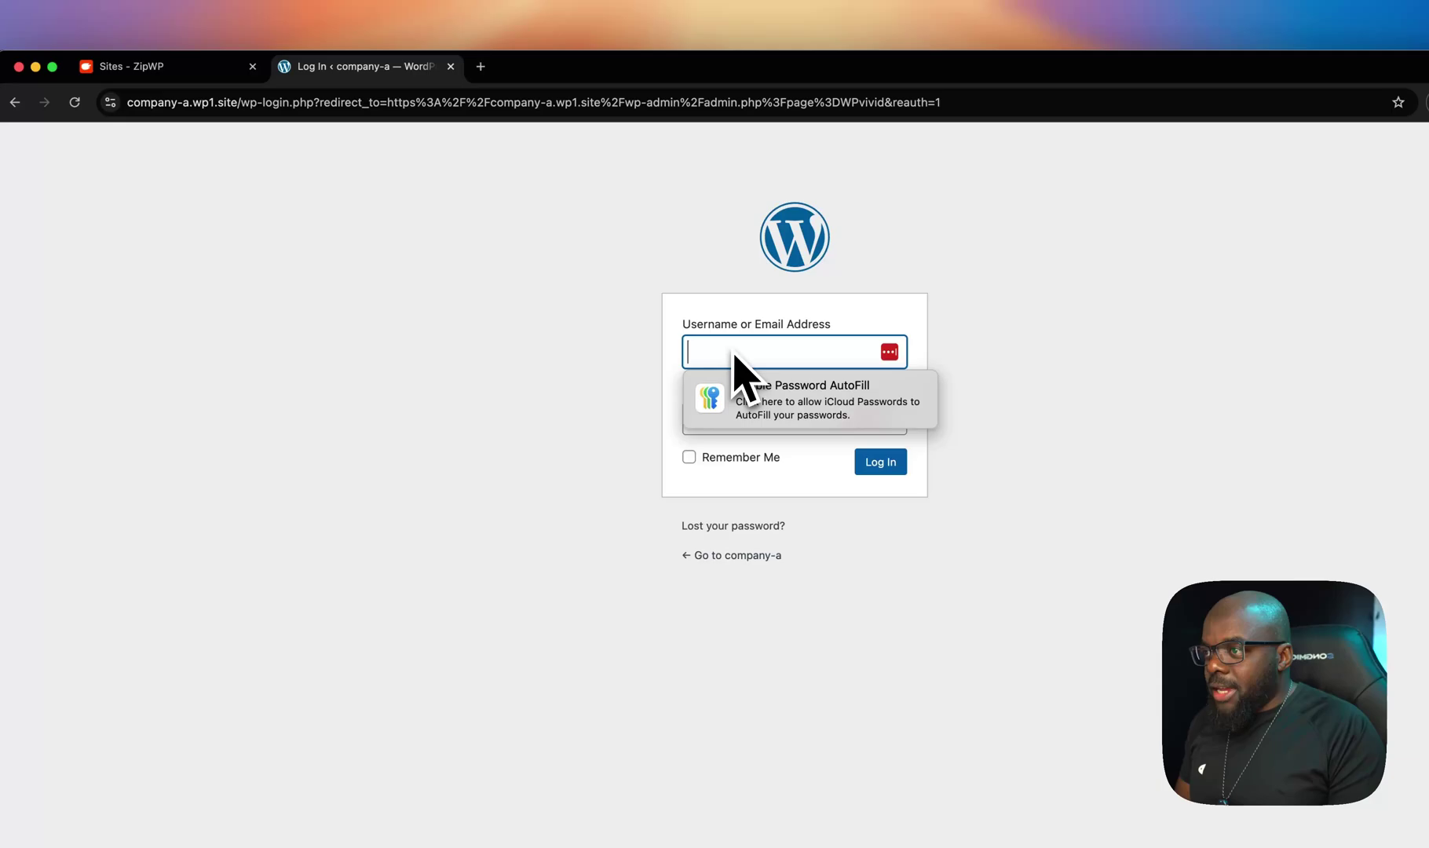
{"action": "key", "text": "super+v"}
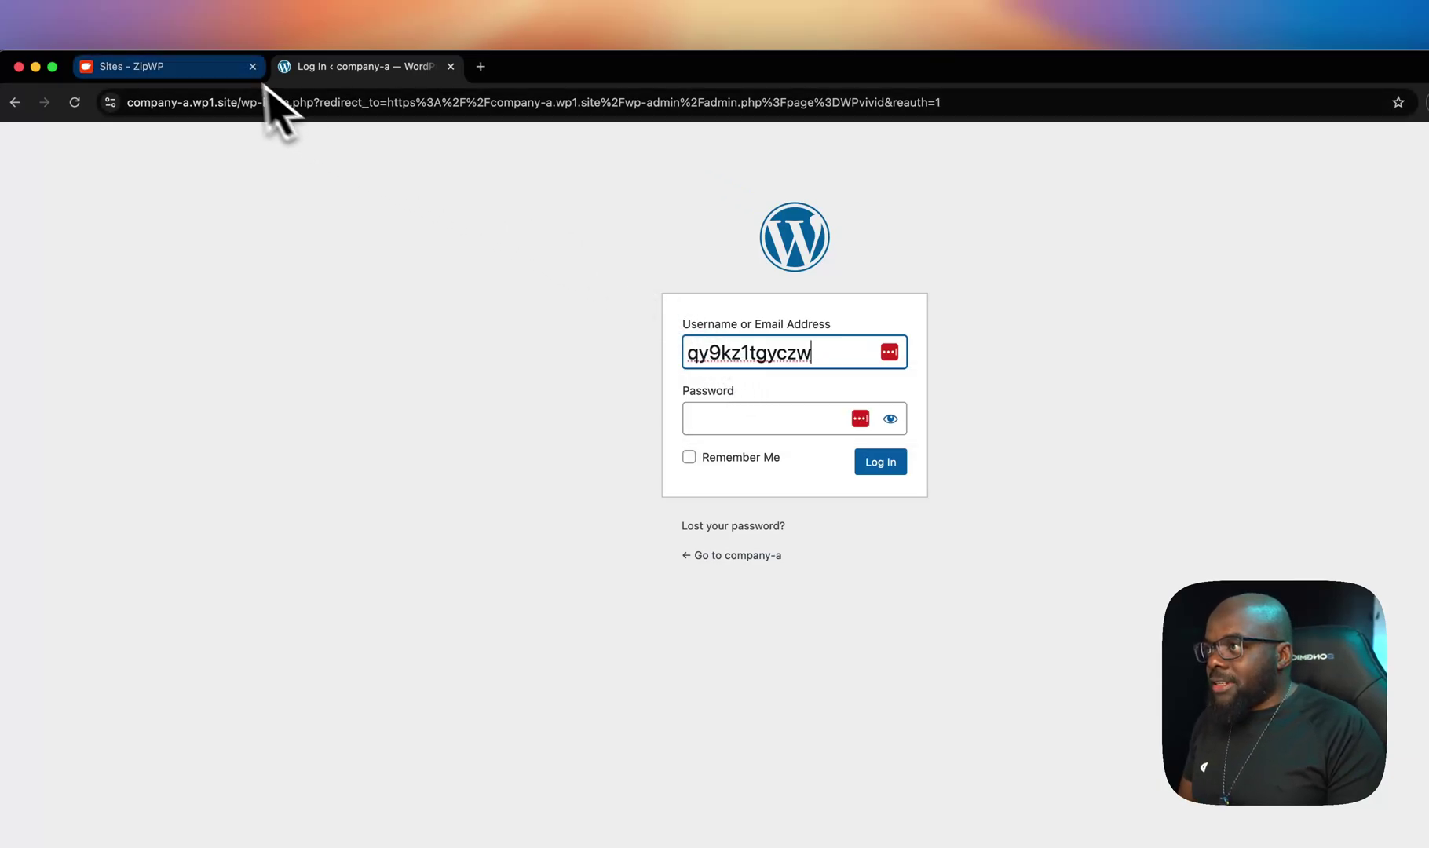
Step: Copy the ZipWP password, paste it into the Password field, and log in
{"action": "left_click", "coordinate": [243, 75]}
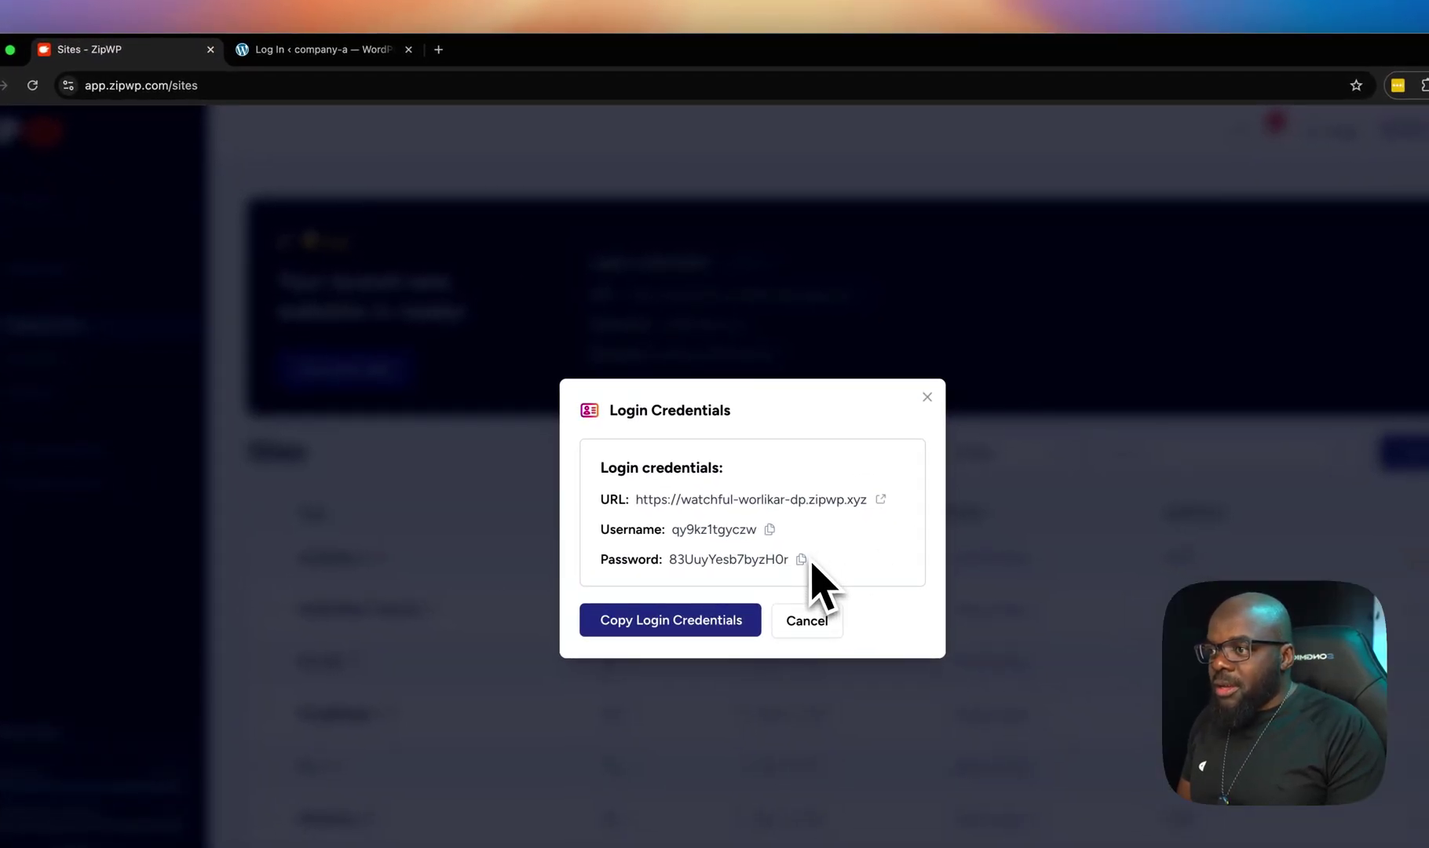
{"action": "left_click", "coordinate": [801, 559]}
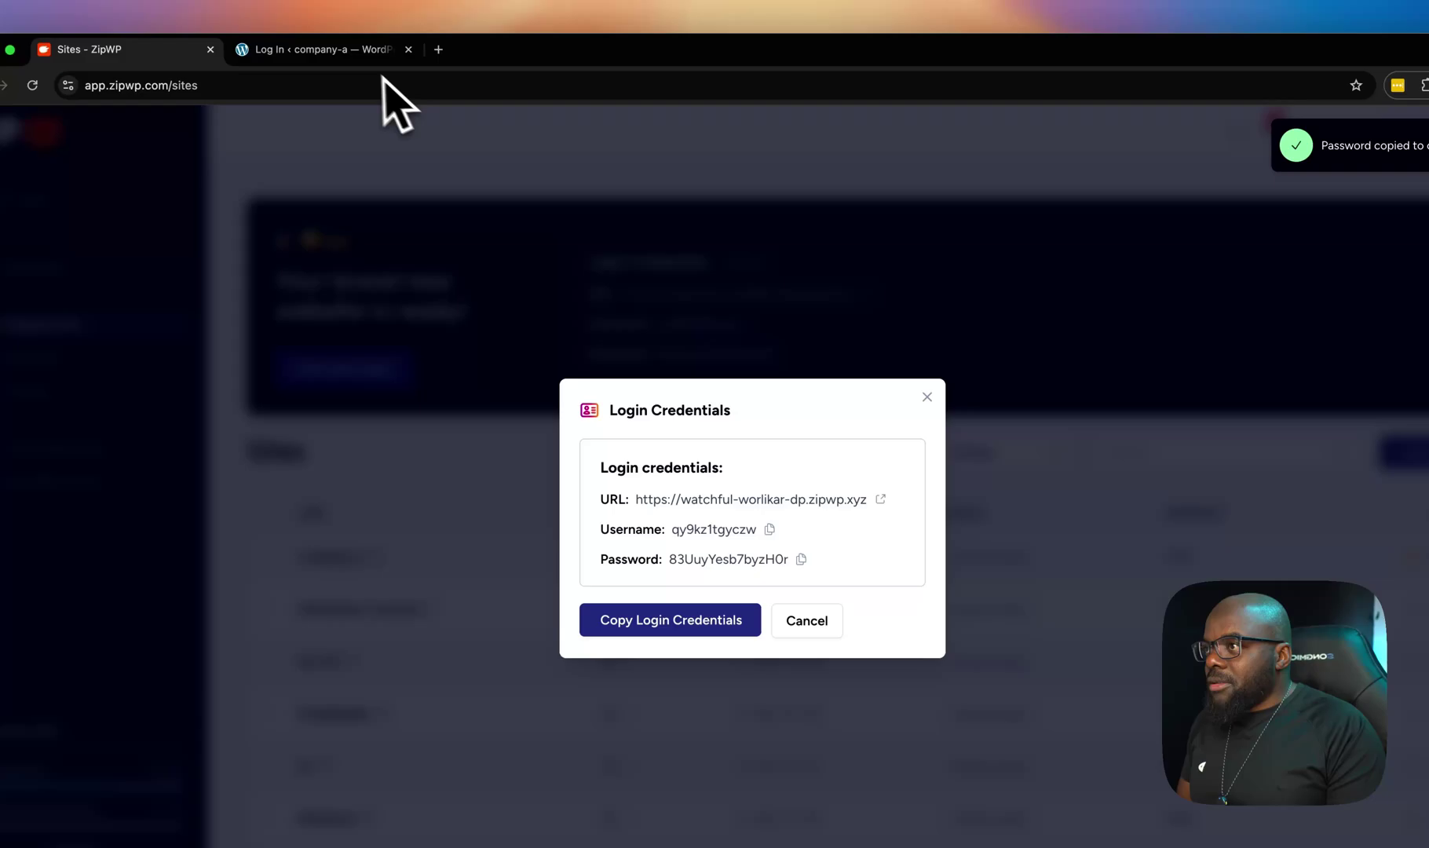
{"action": "left_click", "coordinate": [363, 59]}
{"action": "left_click", "coordinate": [747, 413]}
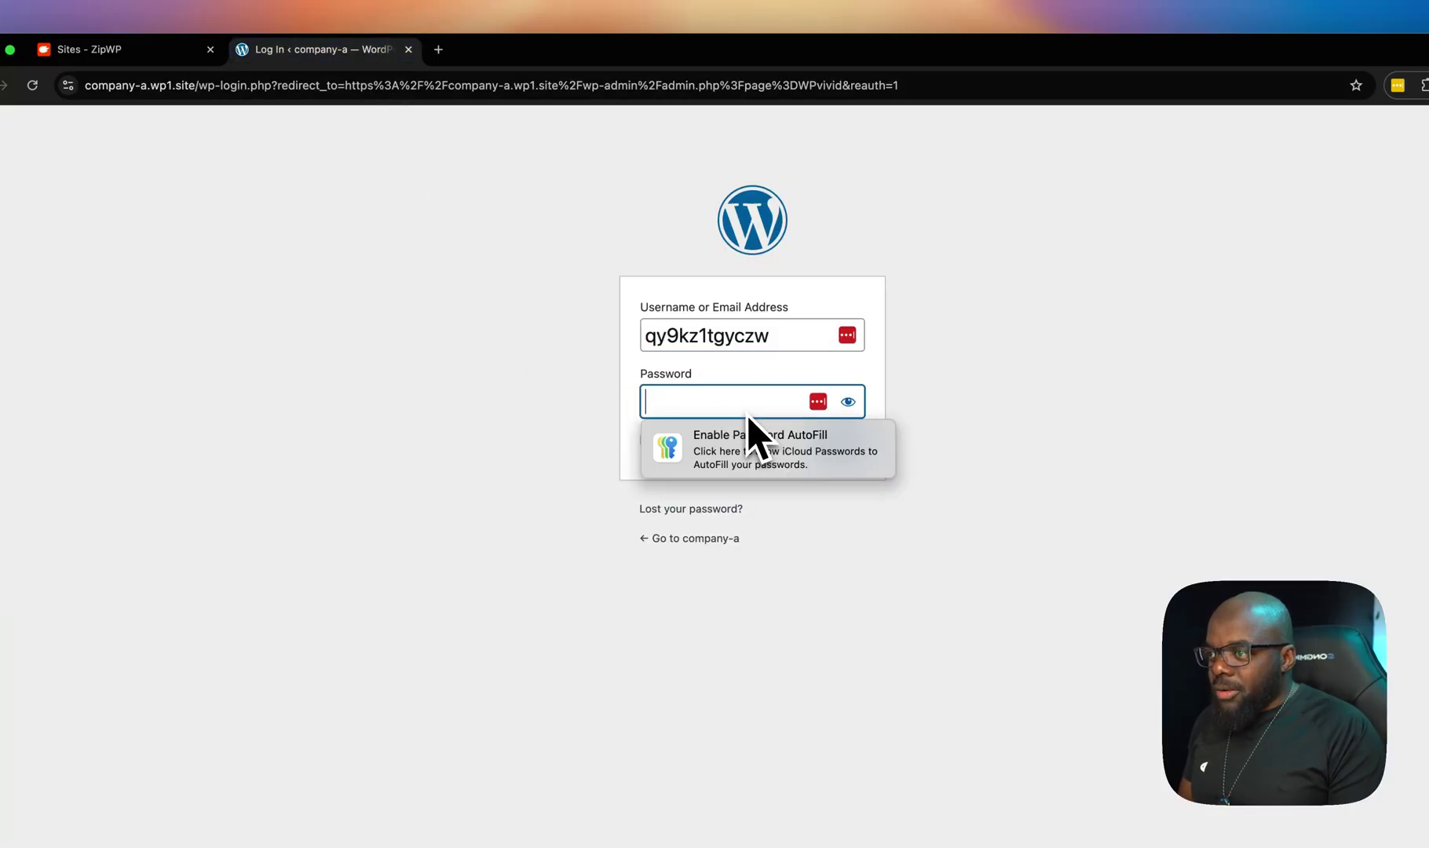
{"action": "key", "text": "super+v"}
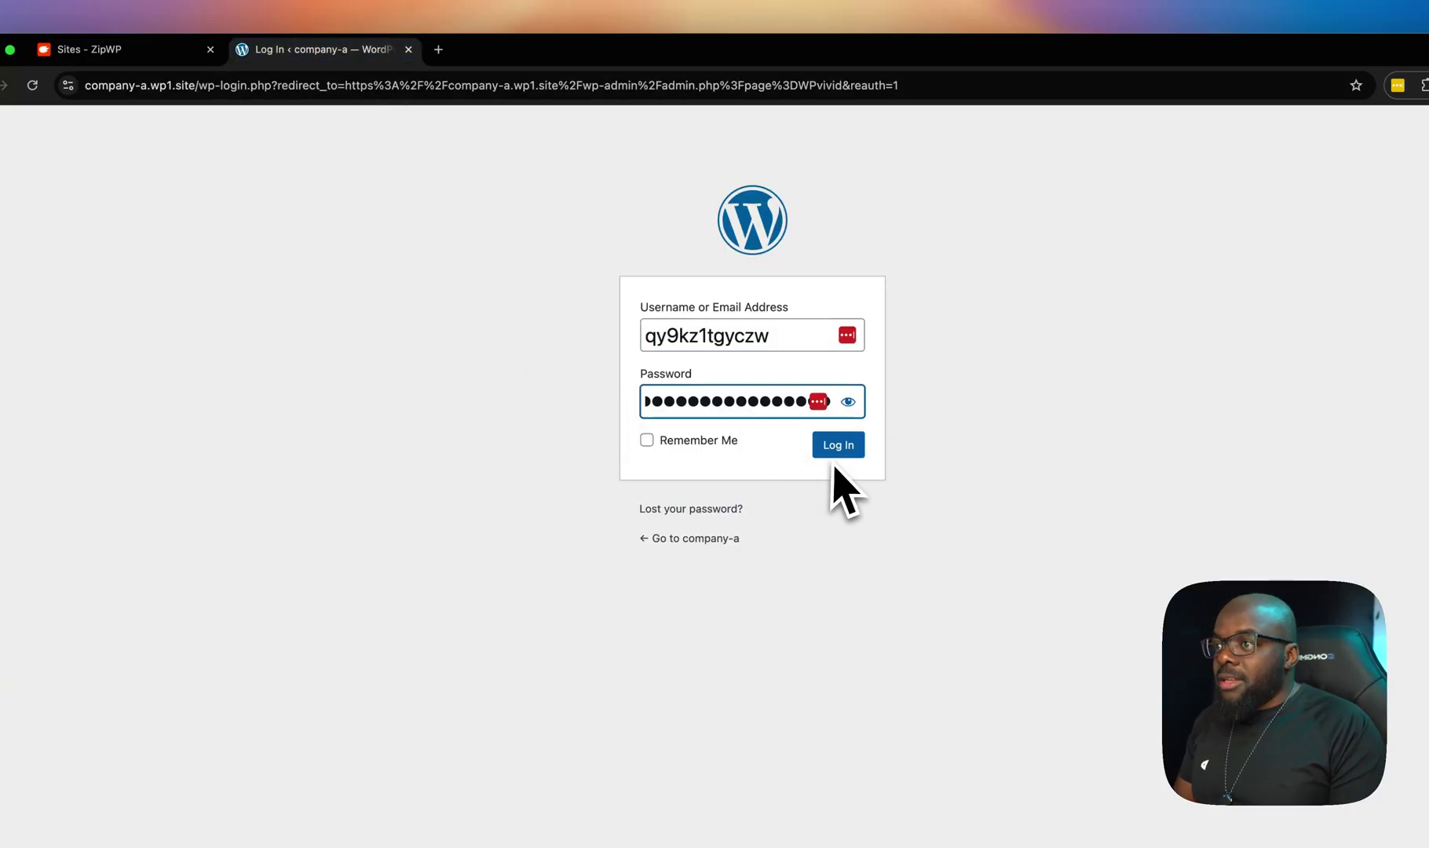
{"action": "left_click", "coordinate": [648, 442]}
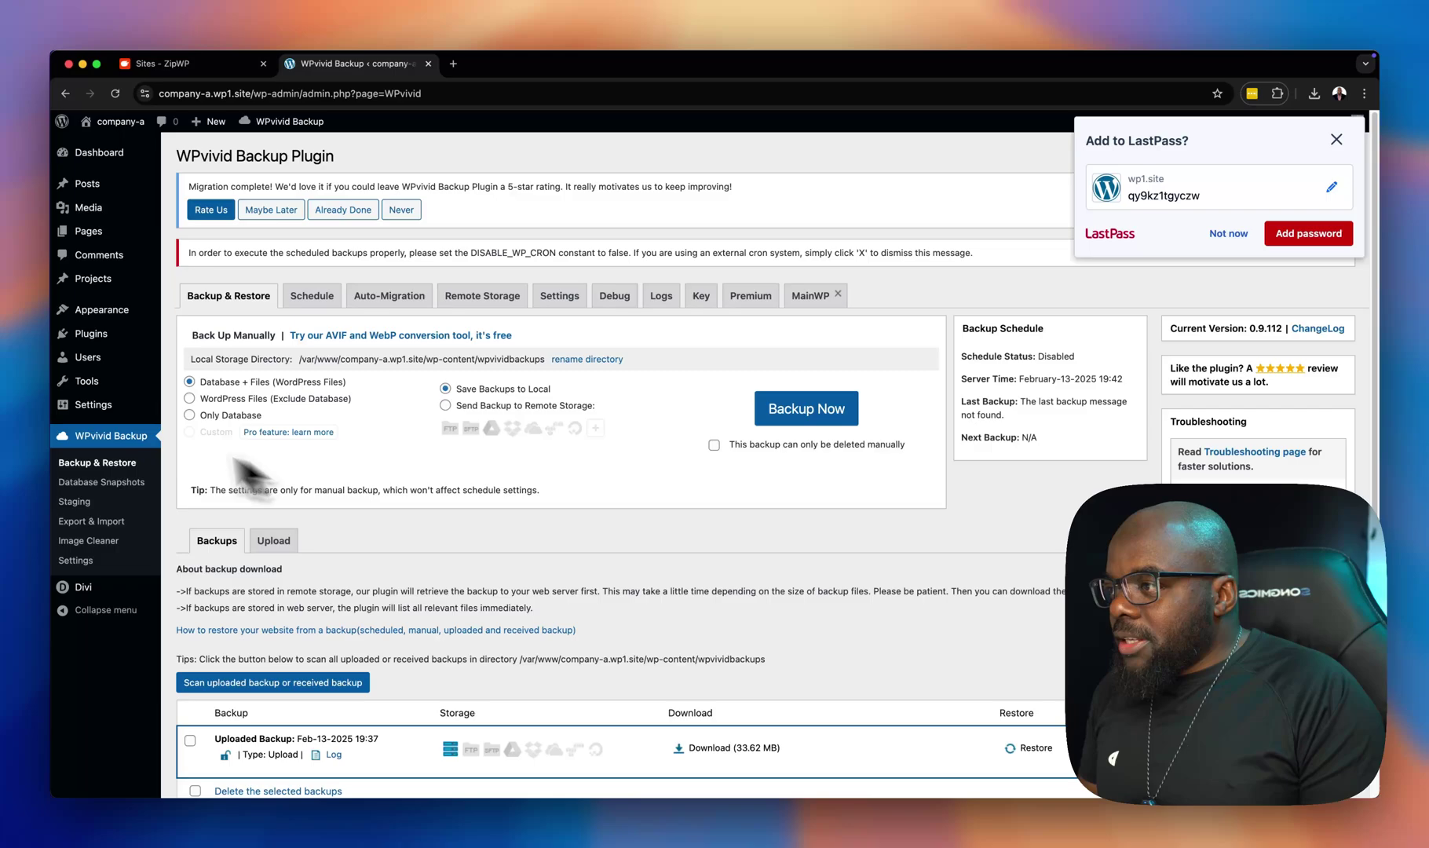
Step: Open the administrator's profile from All Users and review the Profile page
{"action": "mouse_move", "coordinate": [73, 355]}
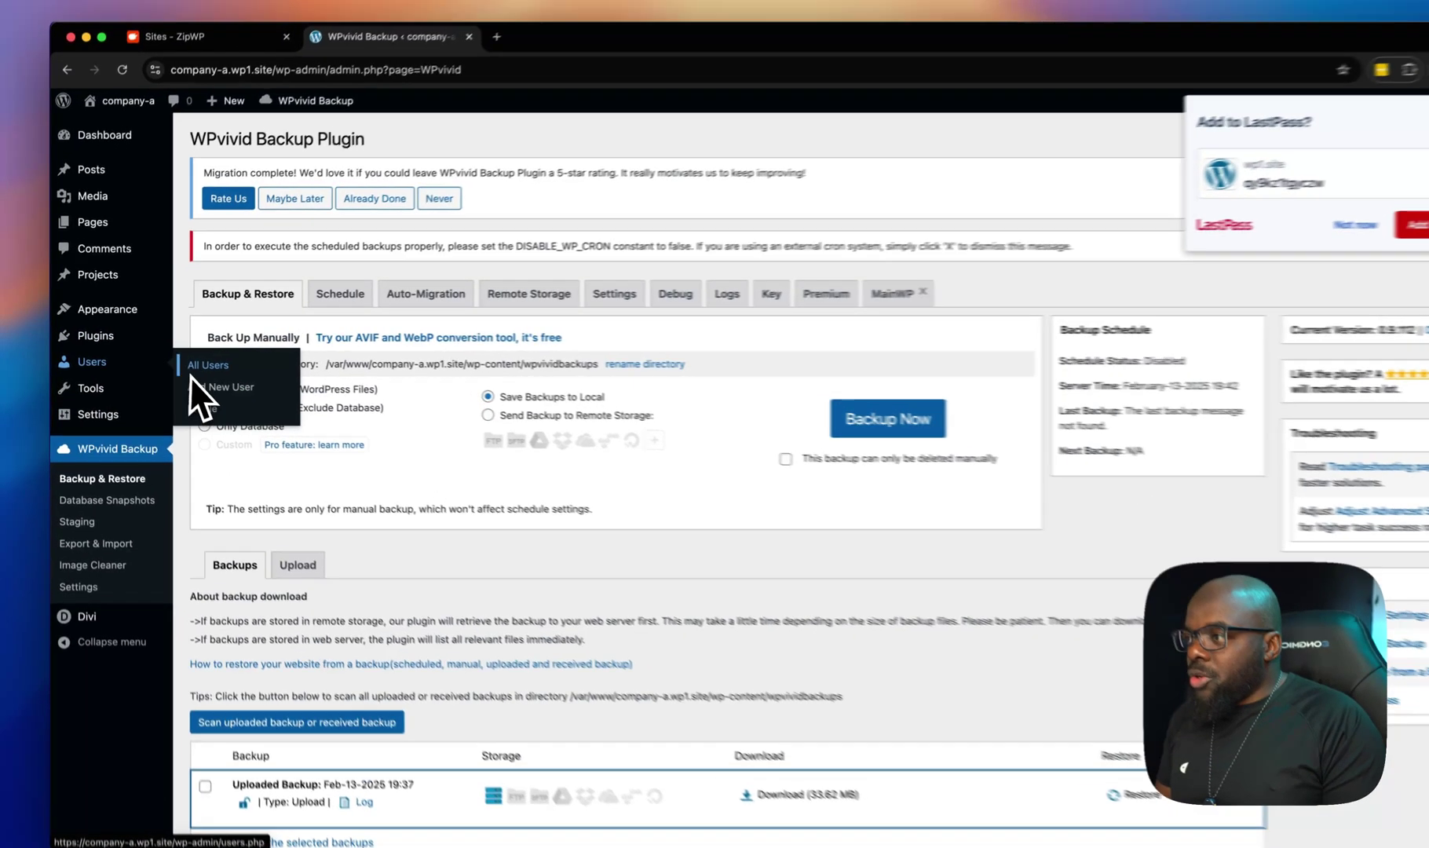
{"action": "left_click", "coordinate": [190, 361]}
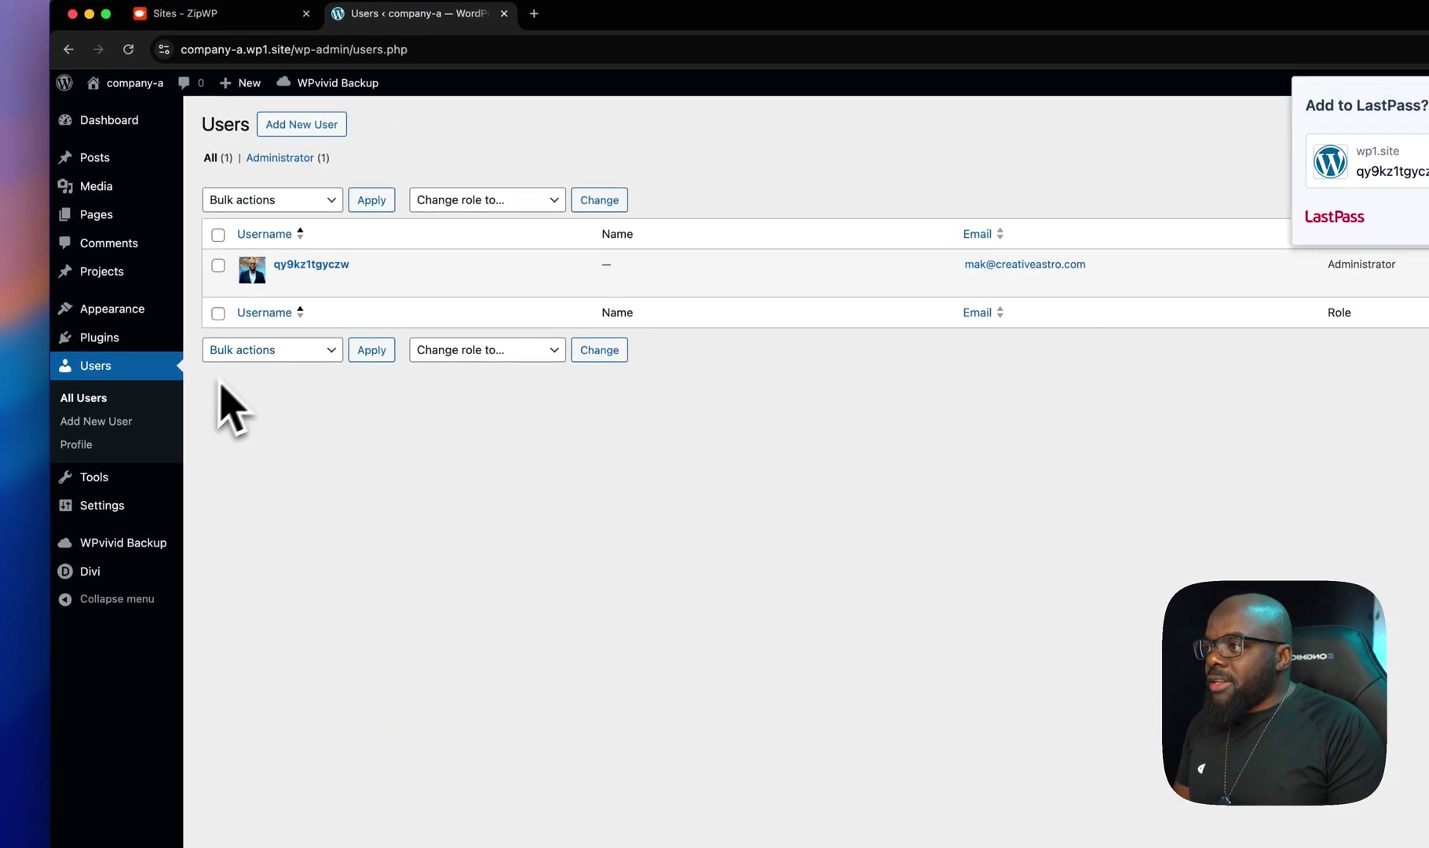
{"action": "left_click", "coordinate": [281, 284]}
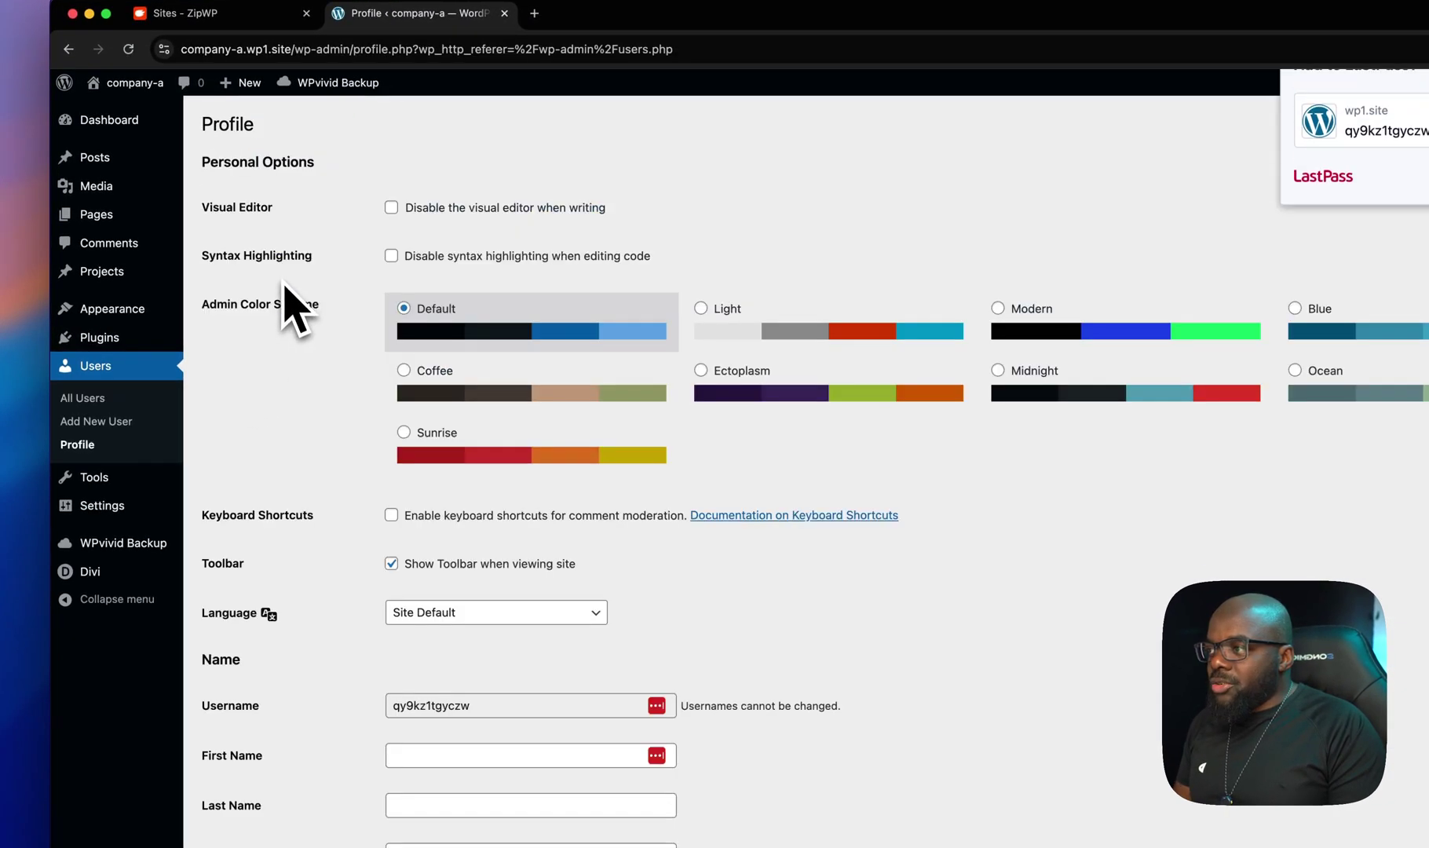
{"action": "scroll", "coordinate": [549, 580], "scroll_direction": "down", "scroll_amount": 10}
{"action": "scroll", "coordinate": [548, 583], "scroll_direction": "up", "scroll_amount": 1}
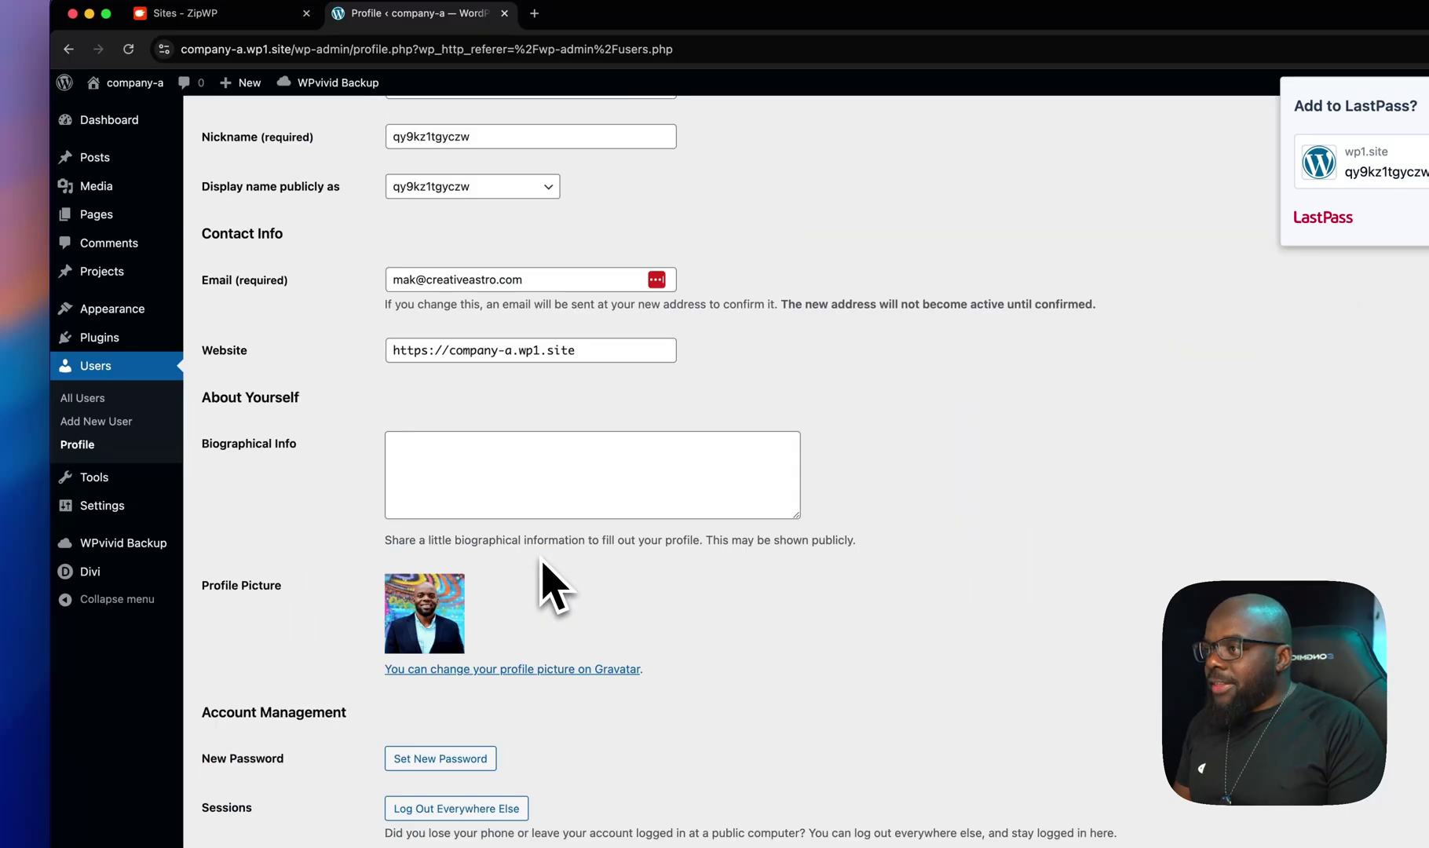
{"action": "scroll", "coordinate": [542, 559], "scroll_direction": "up", "scroll_amount": 5}
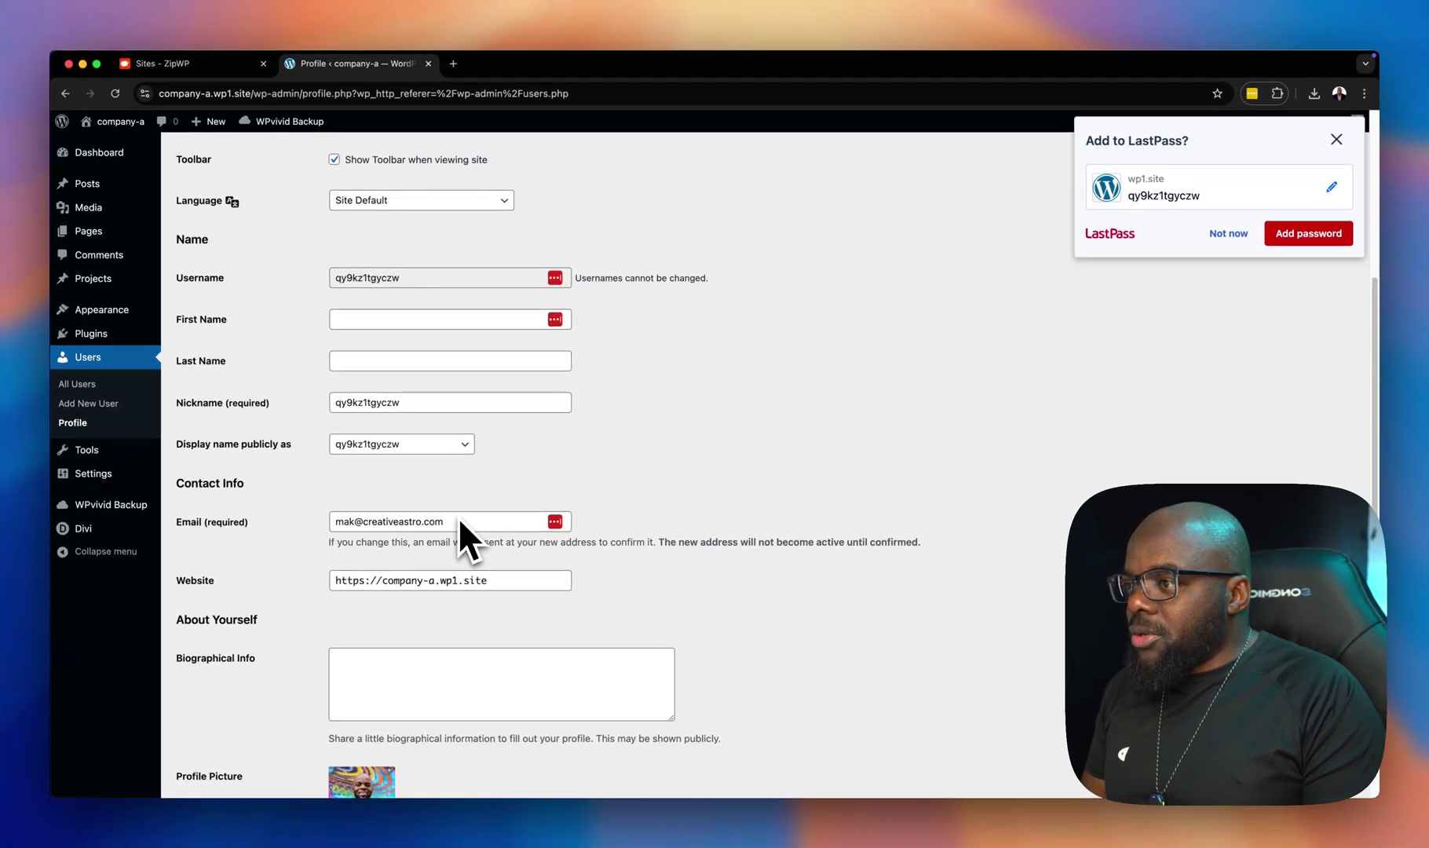
{"action": "scroll", "coordinate": [259, 522], "scroll_direction": "down", "scroll_amount": 6}
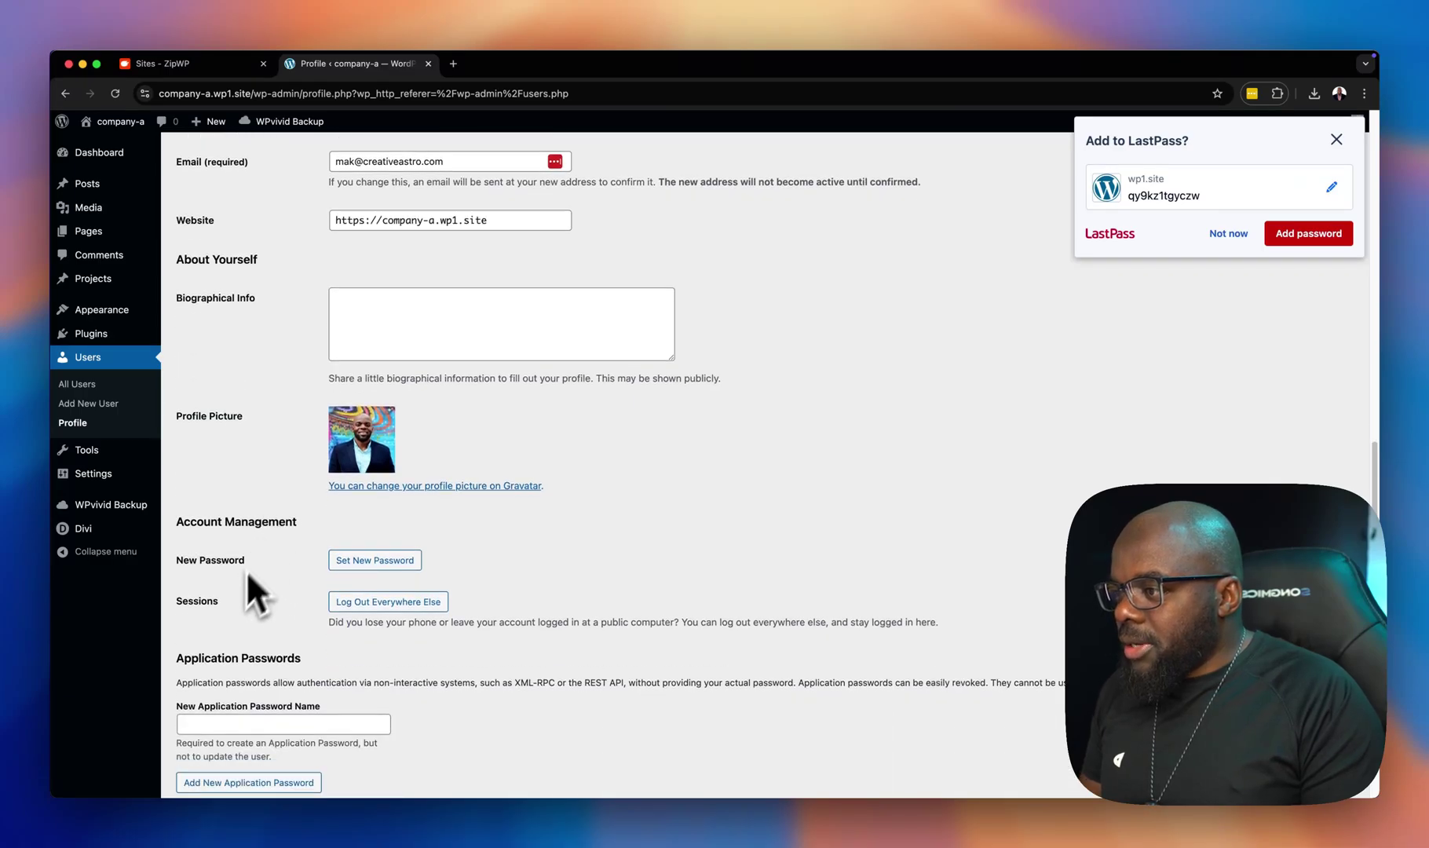
{"action": "scroll", "coordinate": [550, 585], "scroll_direction": "up", "scroll_amount": 8}
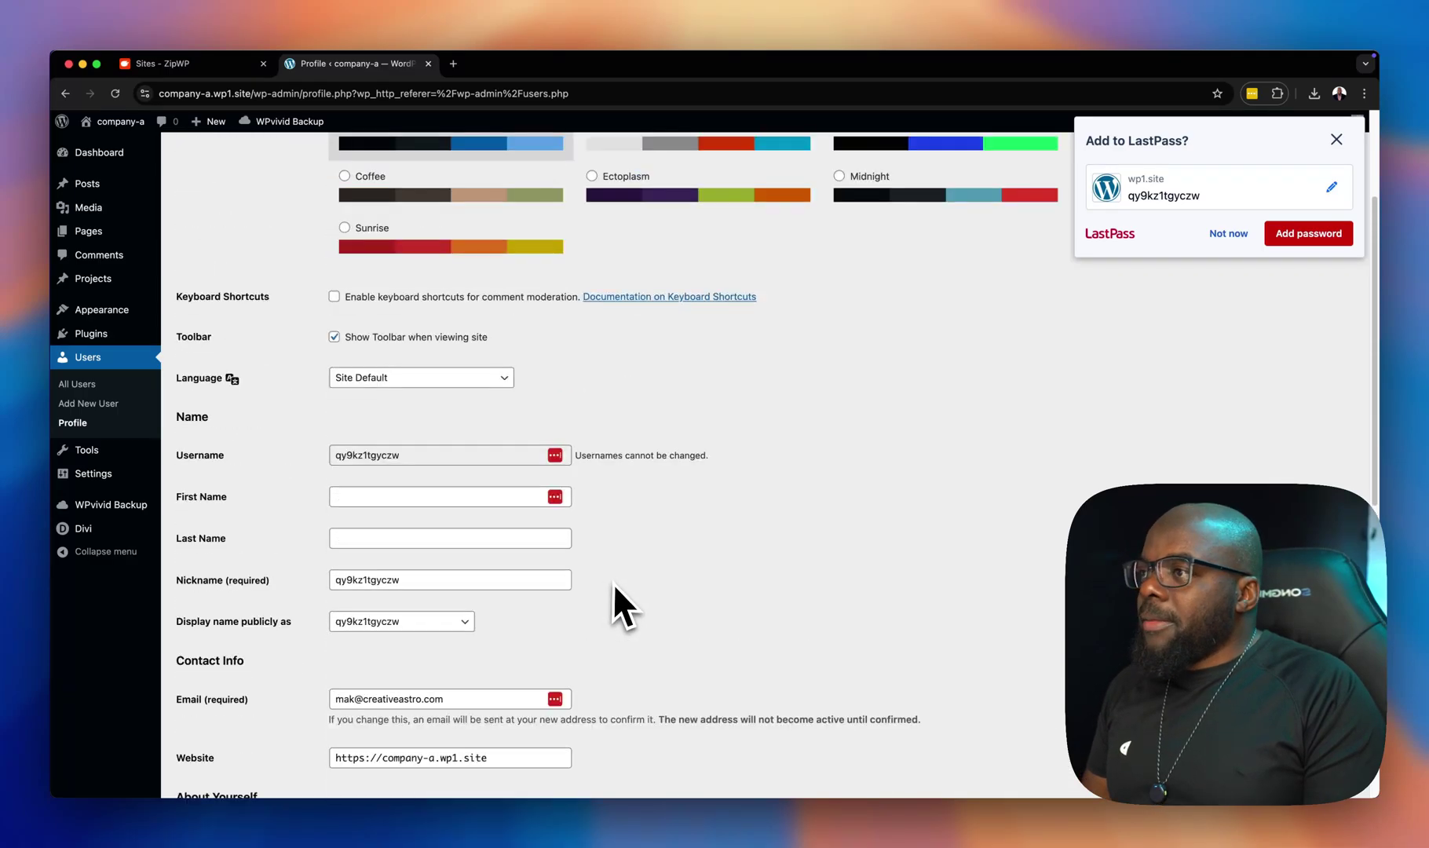
Step: Dismiss ZipWP's Login Credentials dialog to reveal the Sites dashboard
{"action": "left_click", "coordinate": [186, 66]}
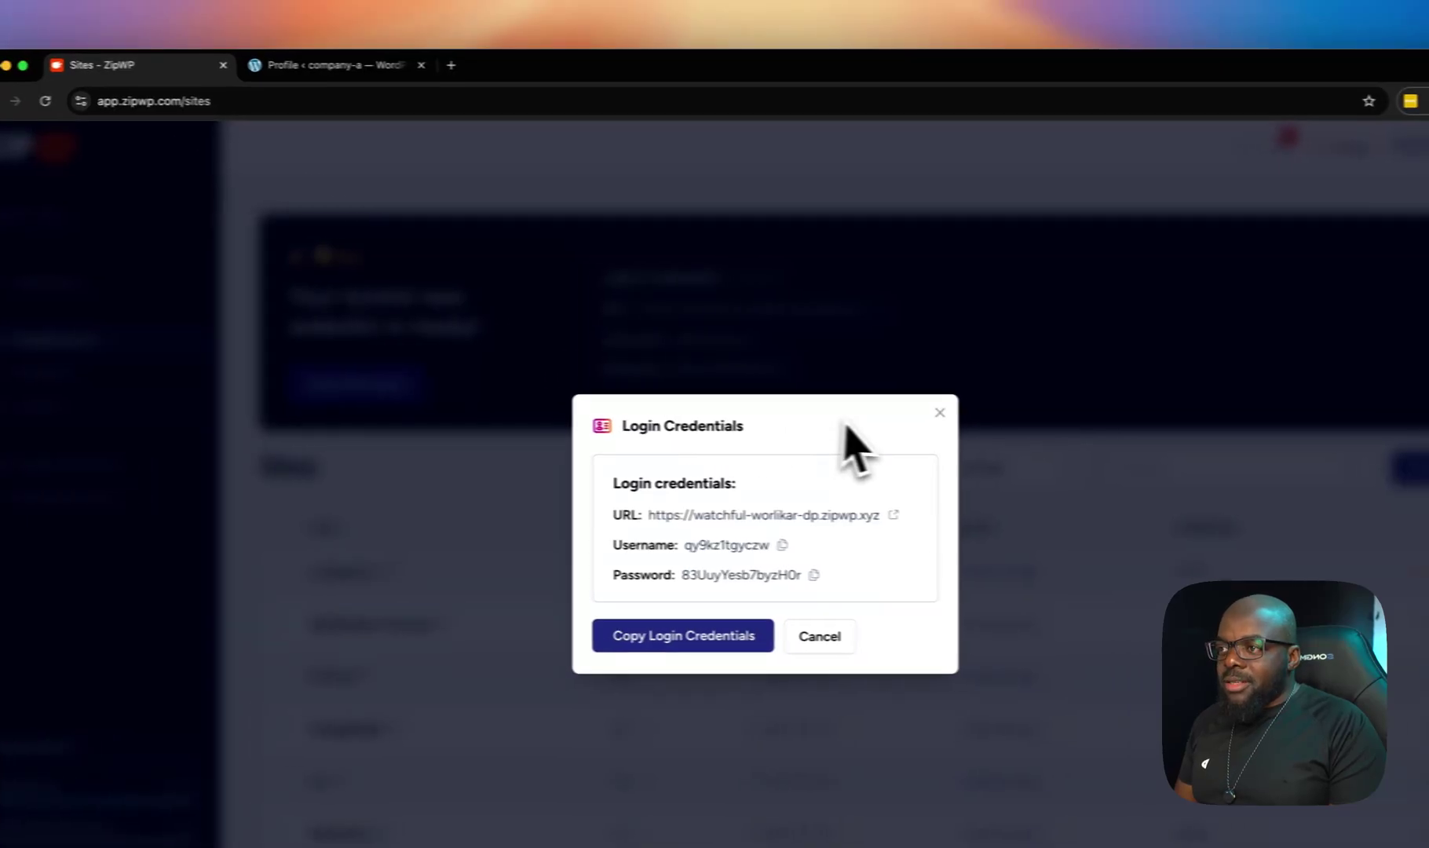
{"action": "left_click", "coordinate": [940, 413]}
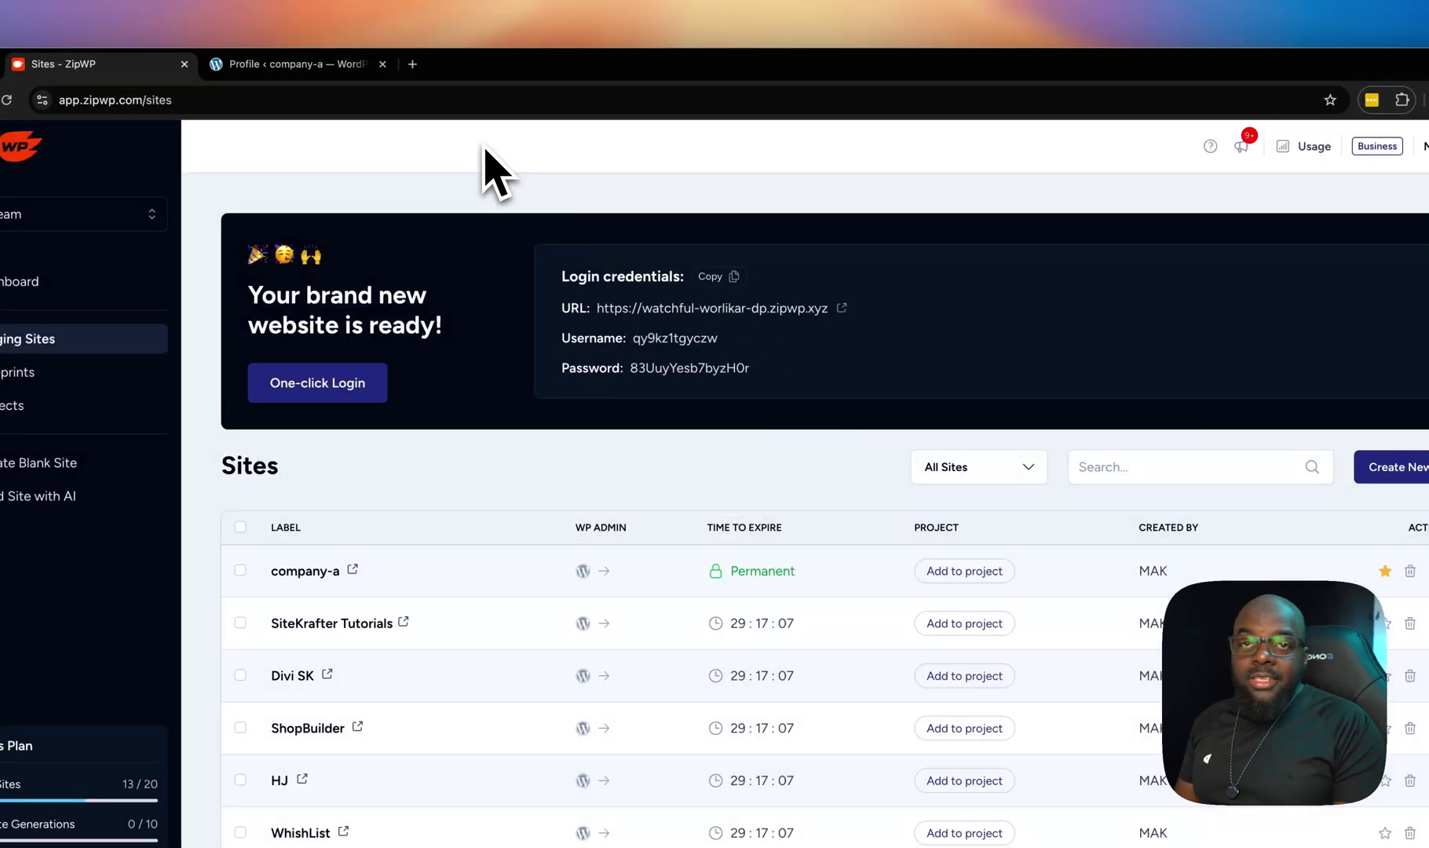